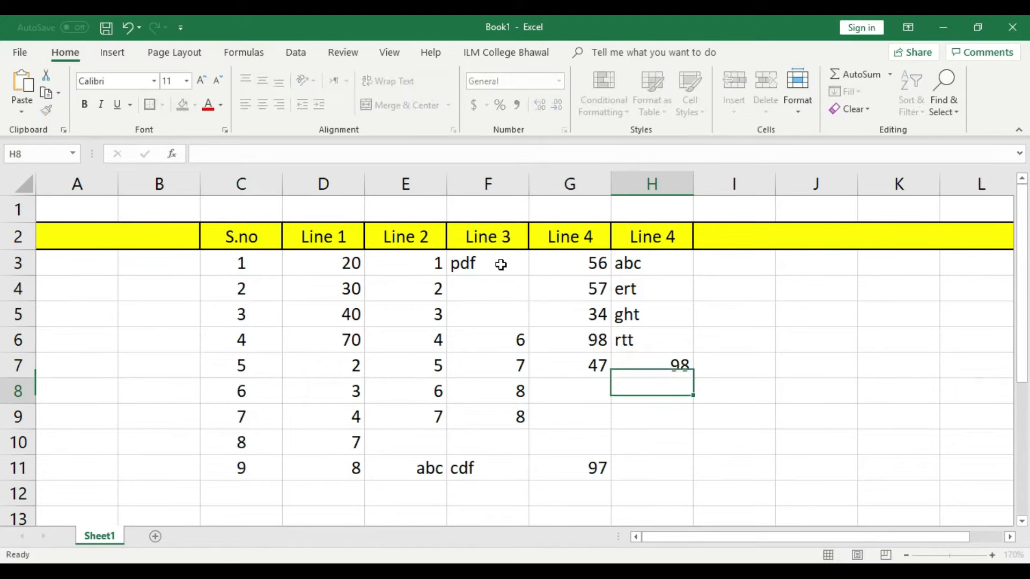
# Step: Enter 78 in H8, 45 in H10 and 67 in H11, leaving H9 blank
pyautogui.write('78')
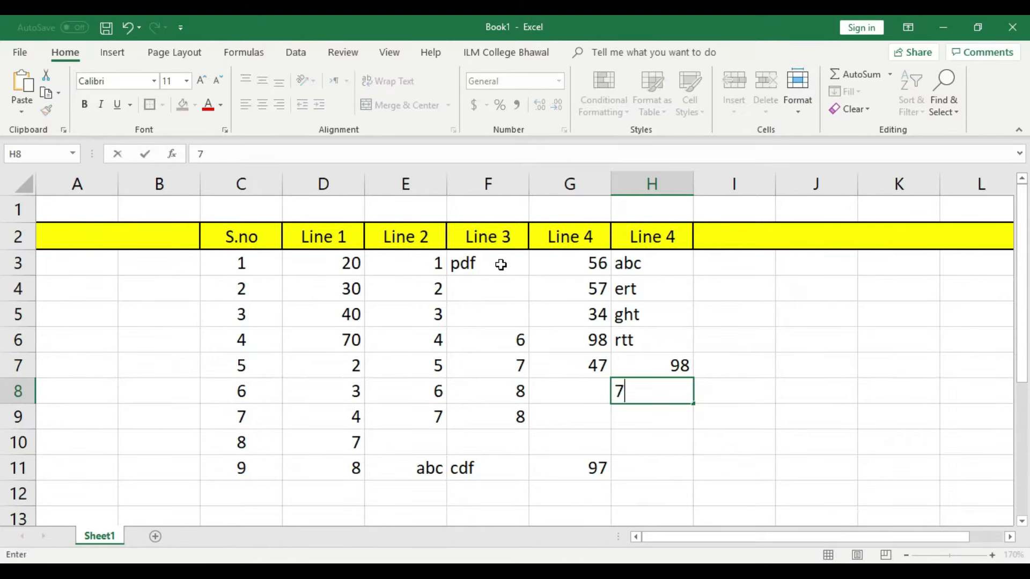
pyautogui.press('Return')
pyautogui.press('Down')
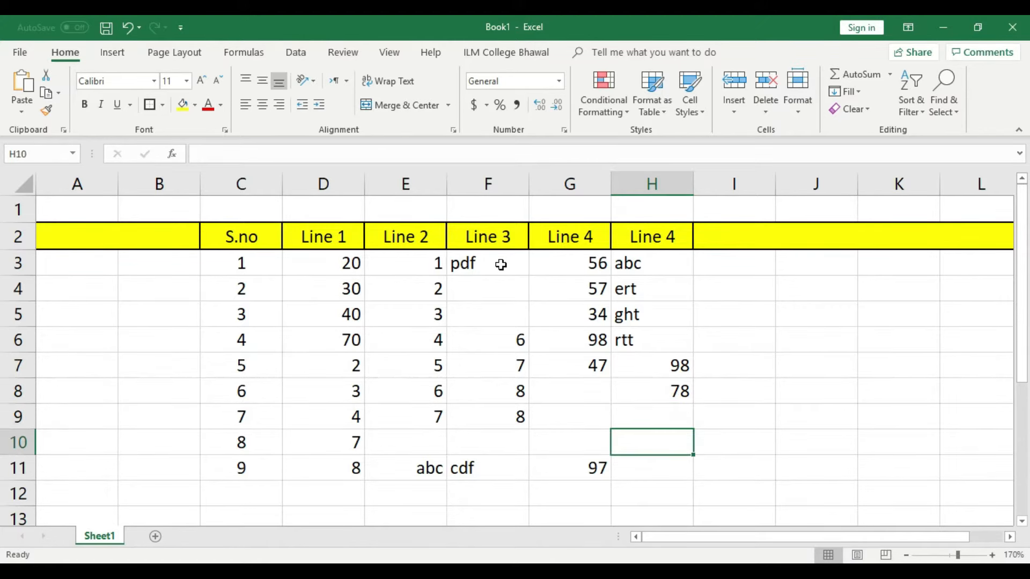
pyautogui.write('45')
pyautogui.press('Return')
pyautogui.write('56')
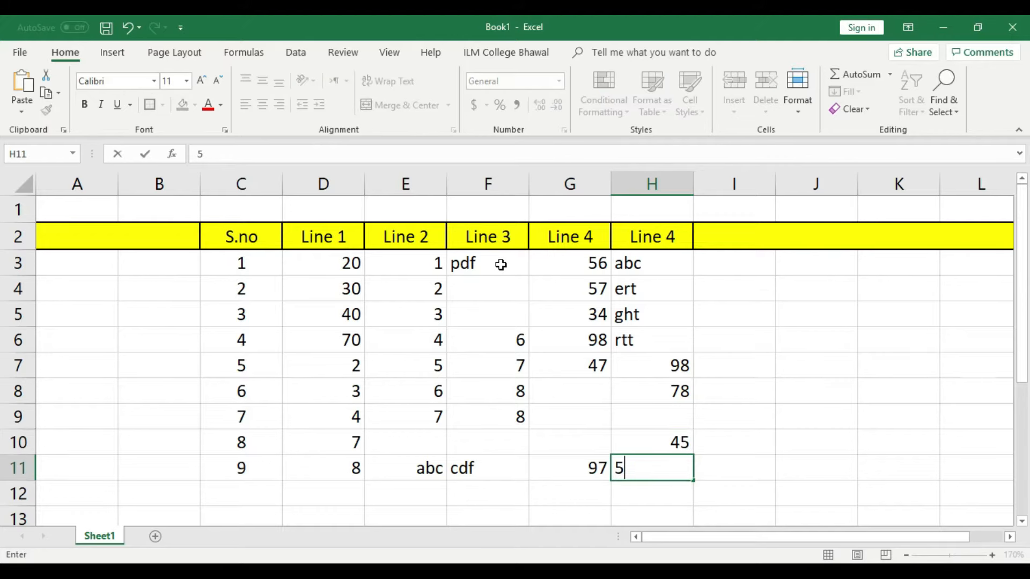
pyautogui.press('BackSpace')
pyautogui.press('BackSpace')
pyautogui.write('67')
pyautogui.press('Right')
pyautogui.press('Left')
# Step: Center the entries in D3:H11 and apply all borders to the data range C3:H11
pyautogui.moveTo(340, 262); pyautogui.dragTo(643, 462)
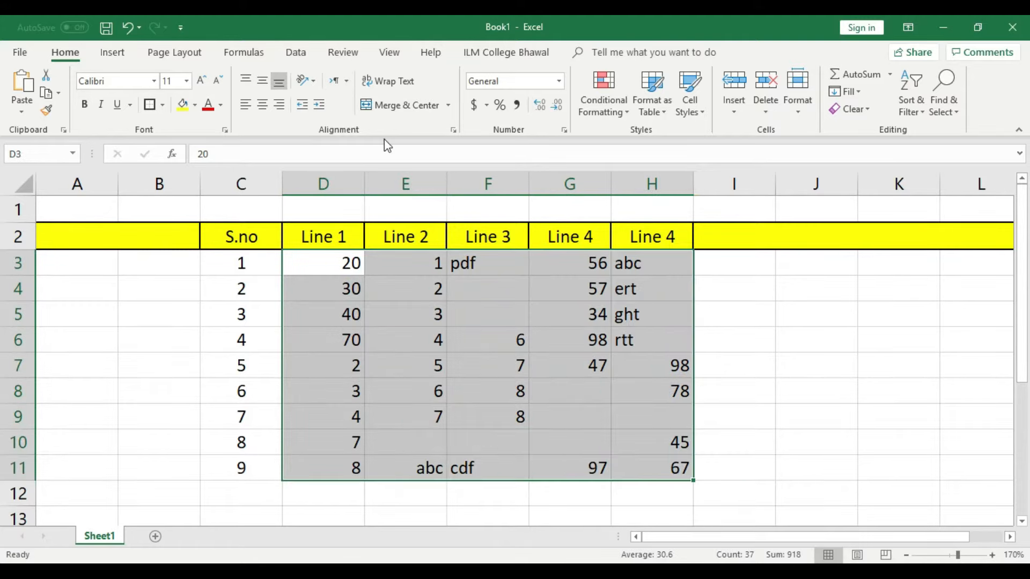
pyautogui.click(263, 105)
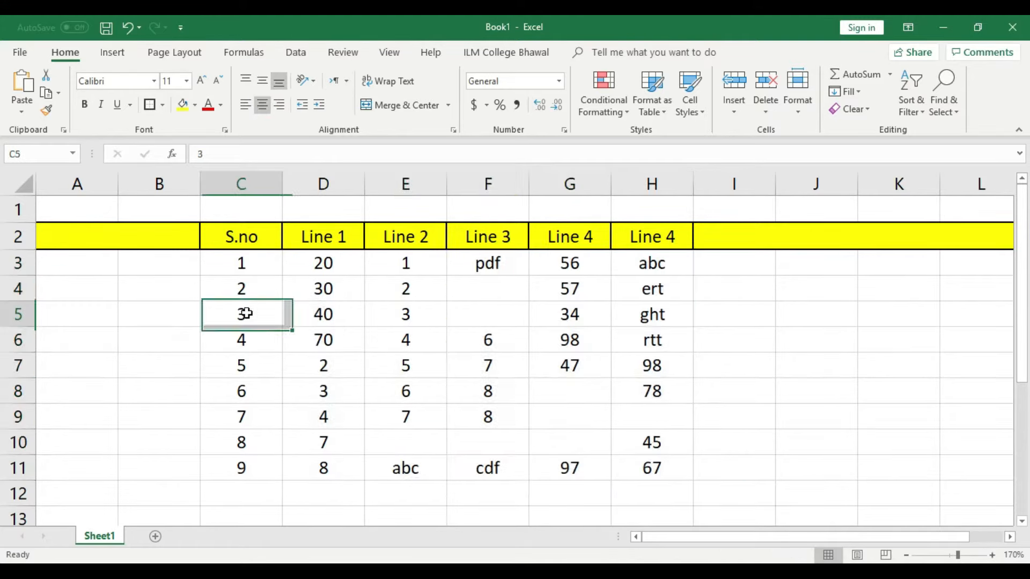
pyautogui.moveTo(223, 272); pyautogui.dragTo(644, 467)
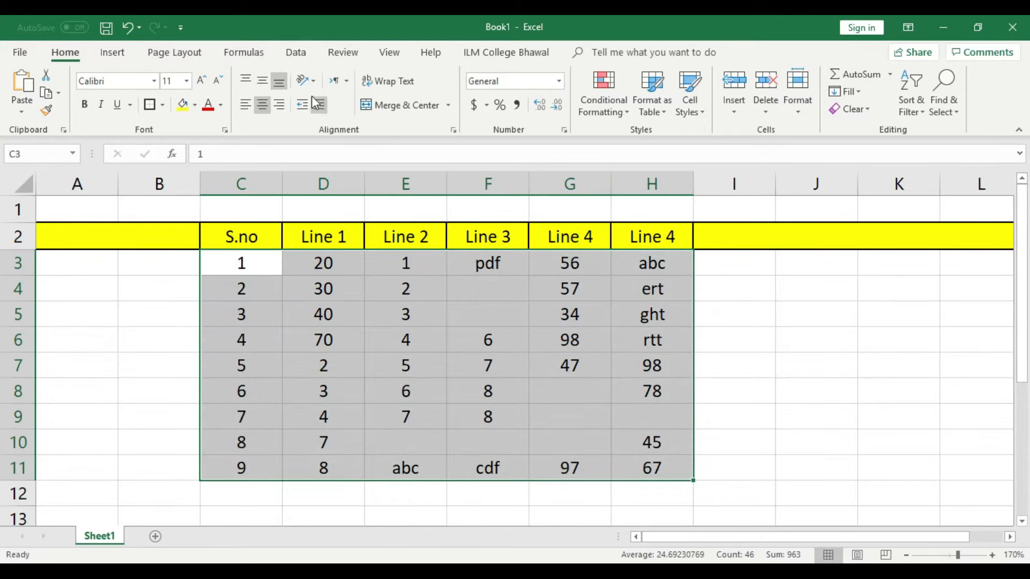
pyautogui.click(163, 106)
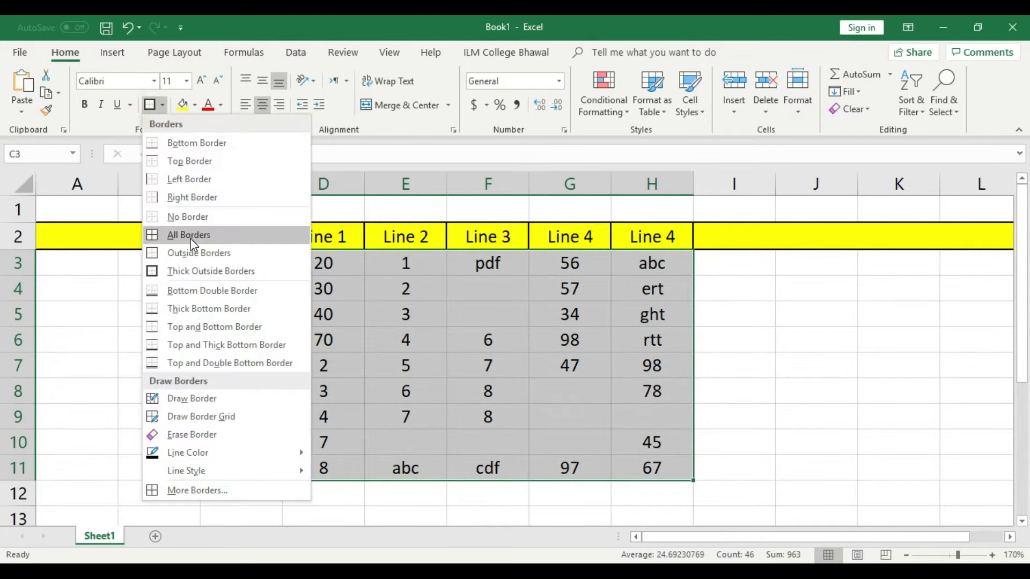
pyautogui.click(195, 236)
pyautogui.click(573, 409)
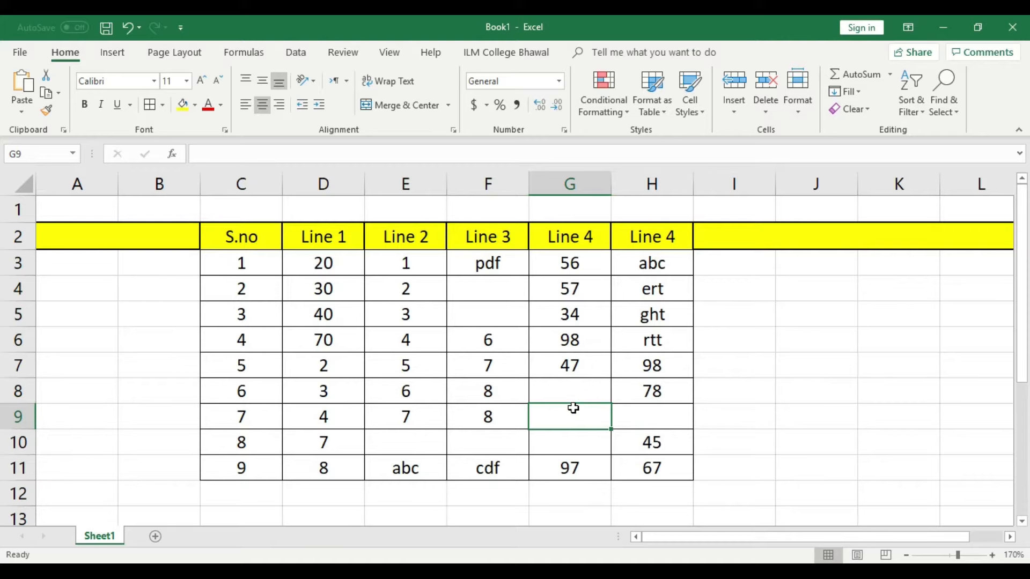
# Step: Apply thick outside borders to the table's header cells in row 2, starting from S.no
pyautogui.click(242, 236)
pyautogui.click(162, 106)
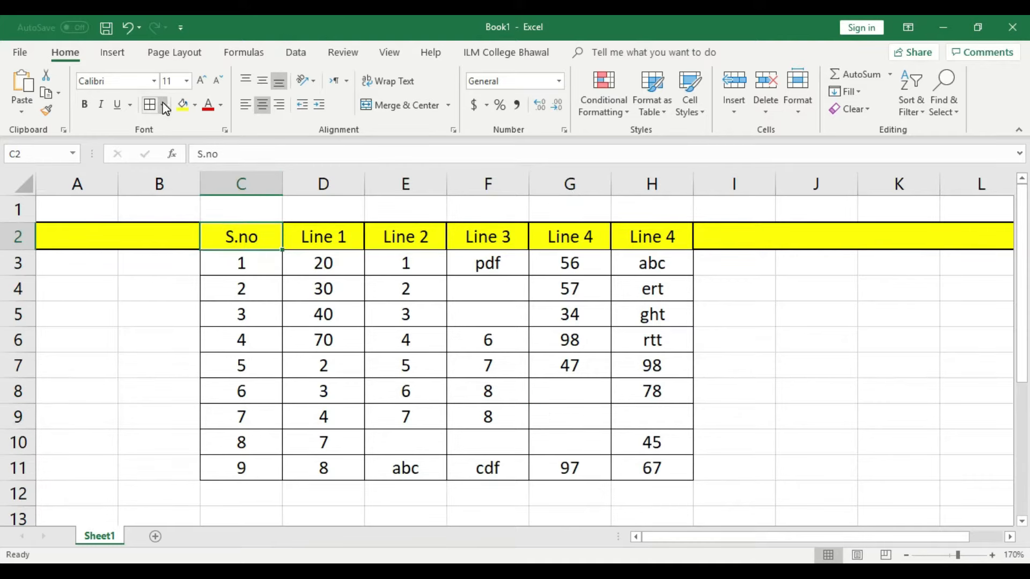
pyautogui.click(190, 253)
pyautogui.click(327, 236)
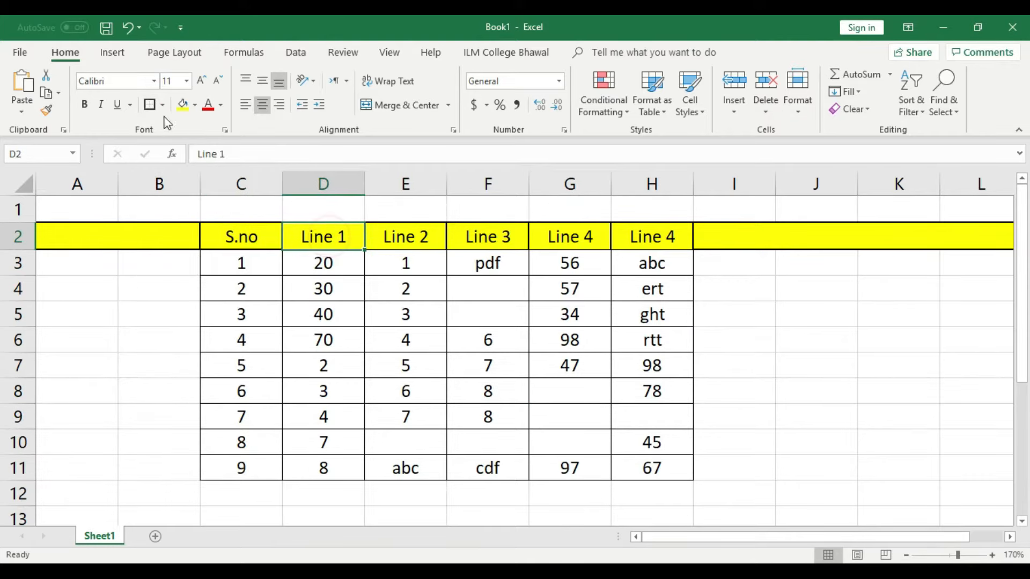
pyautogui.press('Left')
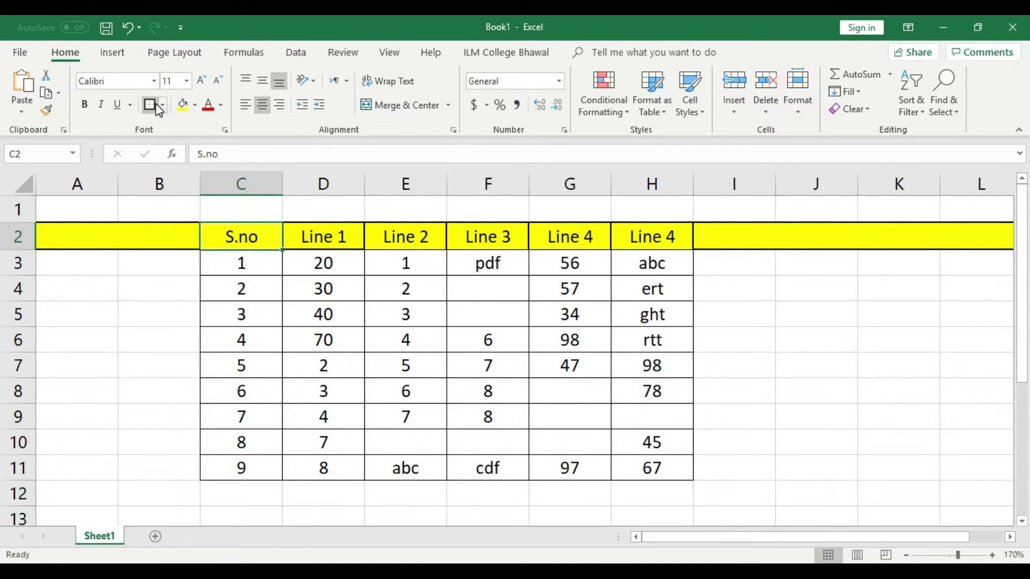
pyautogui.click(148, 110)
pyautogui.press('Right')
pyautogui.press('Right')
pyautogui.press('Right')
pyautogui.press('Right')
pyautogui.press('Right')
pyautogui.press('Right')
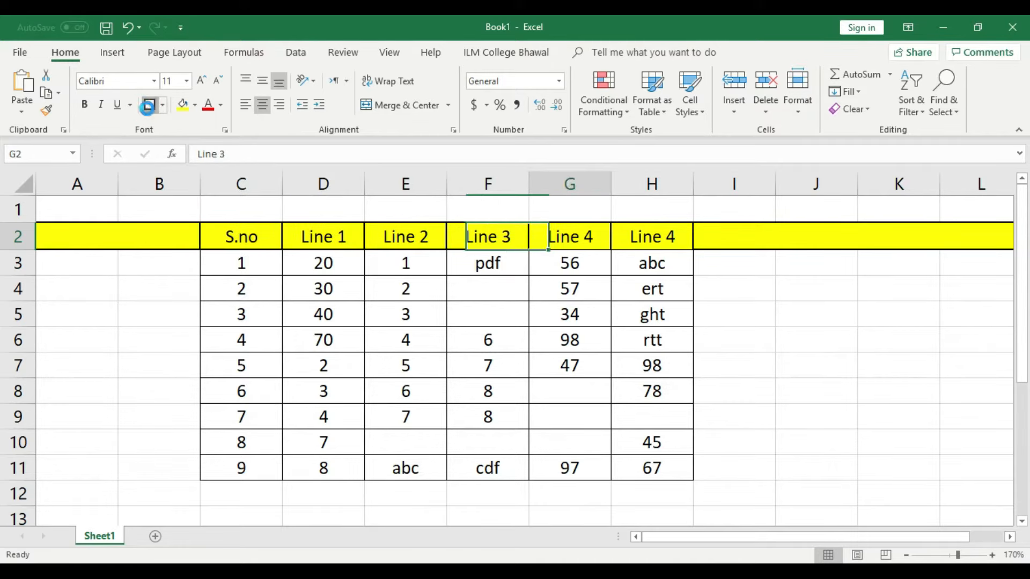
pyautogui.click(148, 111)
pyautogui.click(492, 285)
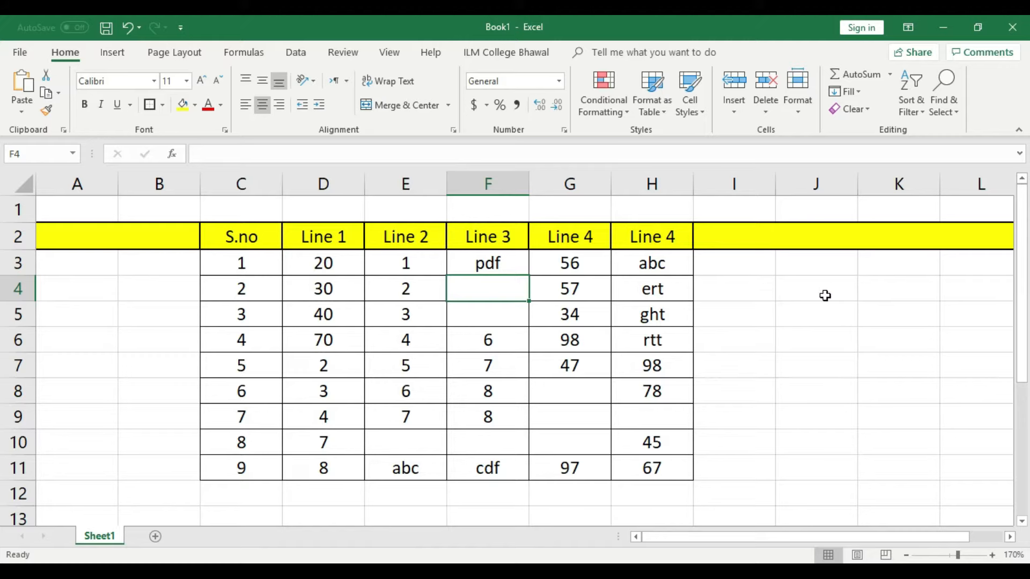
# Step: Merge and center J4:K4 and enter the heading Count in it
pyautogui.moveTo(810, 290); pyautogui.dragTo(862, 285)
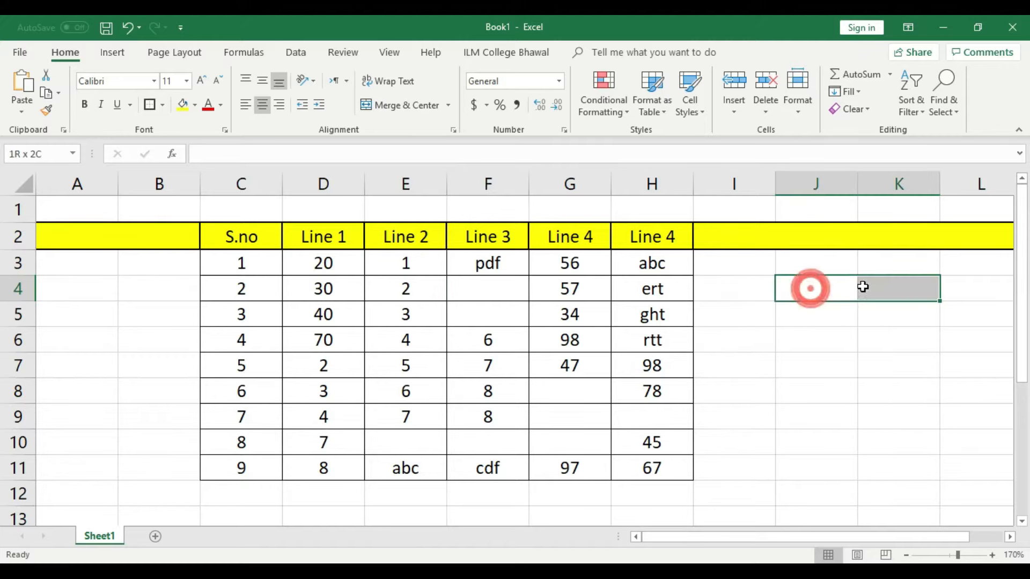
pyautogui.click(399, 105)
pyautogui.click(896, 345)
pyautogui.click(864, 290)
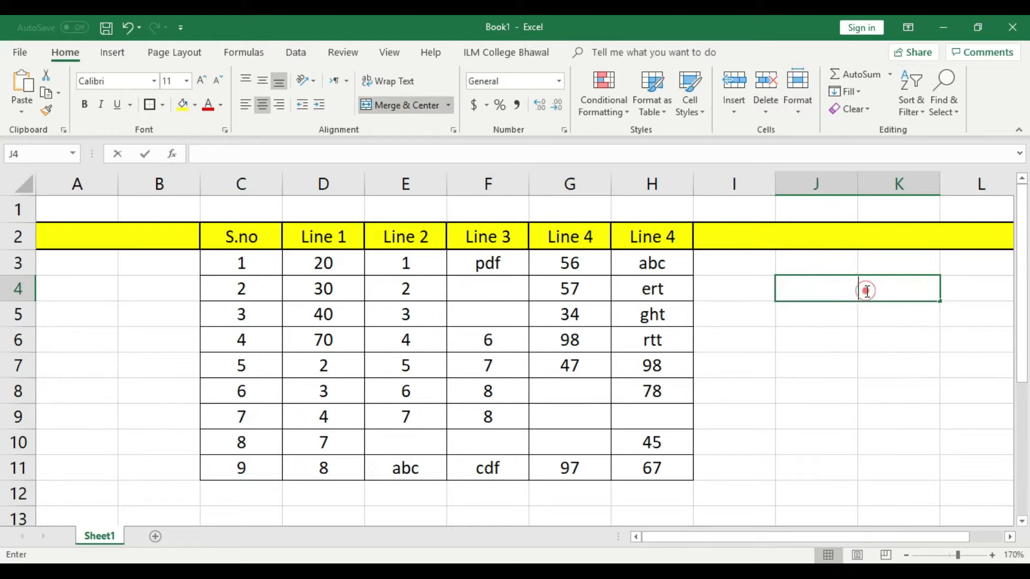
pyautogui.write('Count')
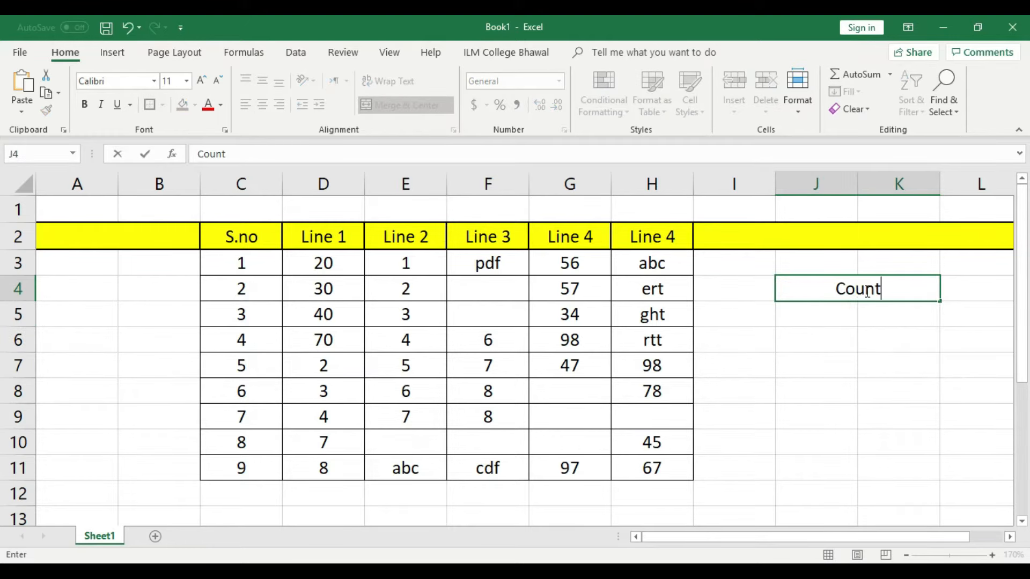
pyautogui.click(863, 325)
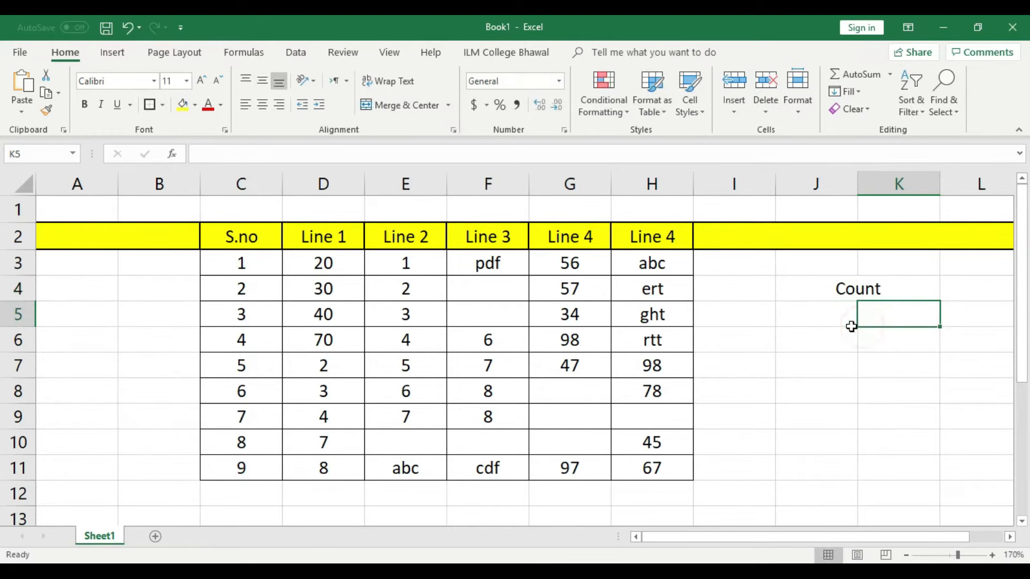
pyautogui.click(869, 290)
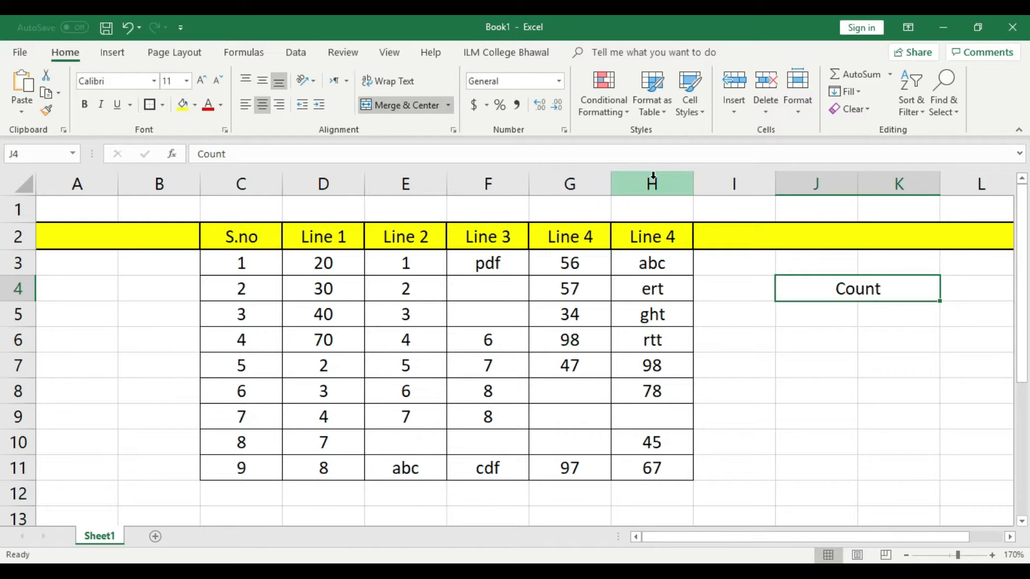
# Step: Examine the Line 2 entries in E3:E11 one by one, then as a whole range, for numbers, text and blanks
pyautogui.click(417, 177)
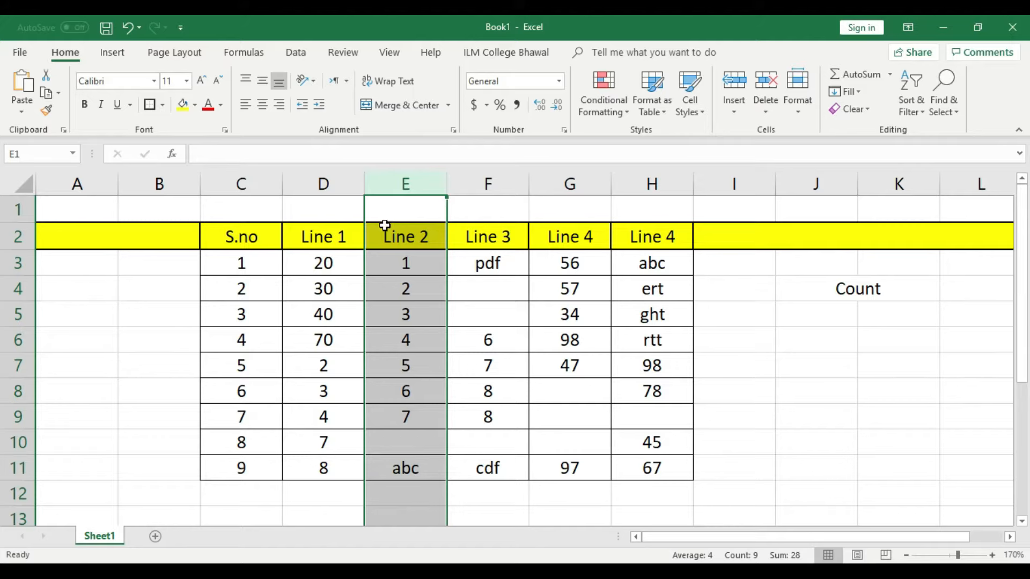
pyautogui.click(423, 261)
pyautogui.click(427, 289)
pyautogui.click(427, 317)
pyautogui.click(427, 339)
pyautogui.click(427, 363)
pyautogui.click(427, 389)
pyautogui.click(426, 415)
pyautogui.click(423, 441)
pyautogui.click(426, 465)
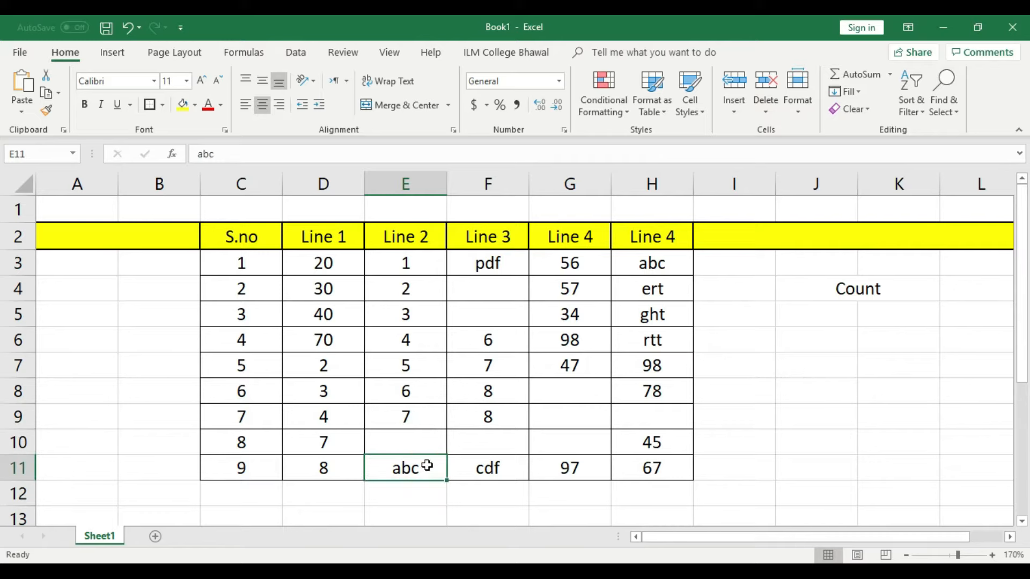
pyautogui.moveTo(421, 263); pyautogui.dragTo(431, 467)
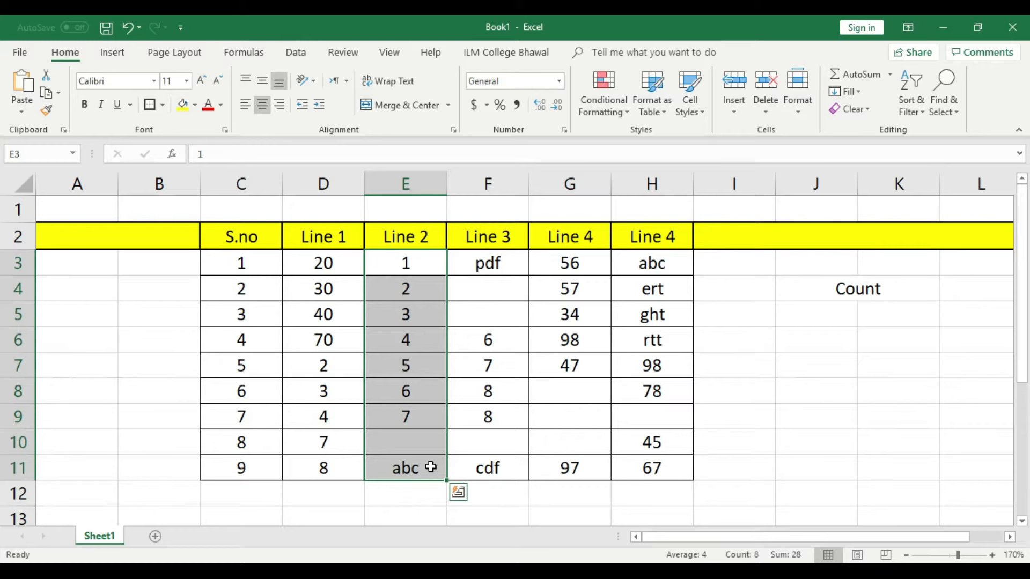
# Step: Merge and center the range J5:K6 directly below the Count heading
pyautogui.click(840, 381)
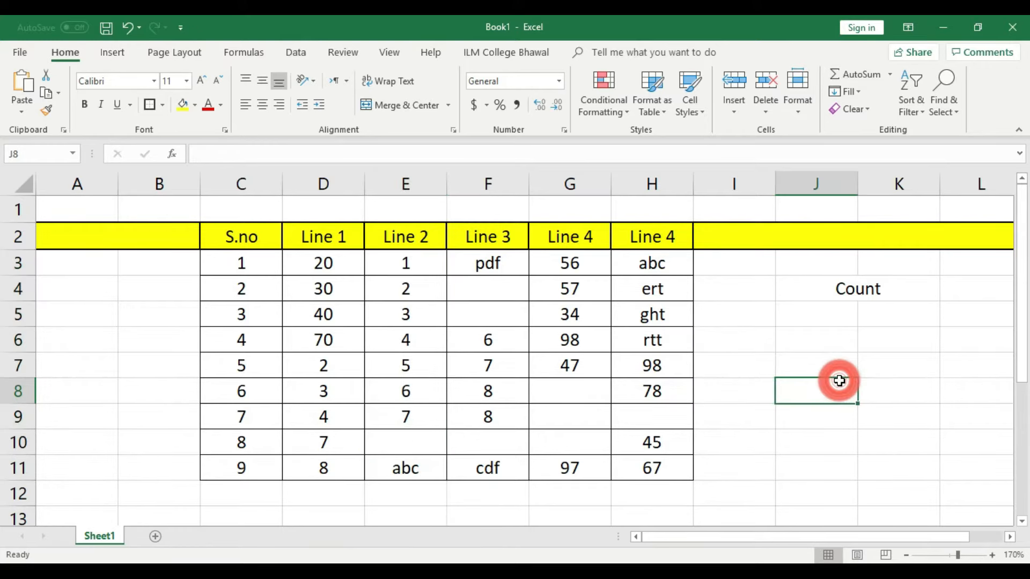
pyautogui.moveTo(826, 314); pyautogui.dragTo(885, 334)
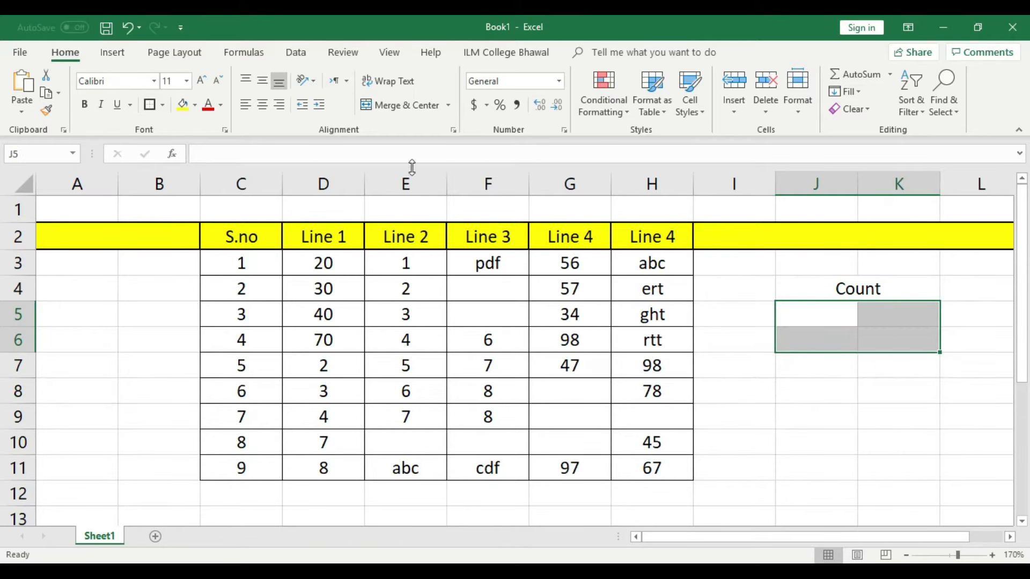
pyautogui.click(414, 113)
pyautogui.click(832, 416)
pyautogui.click(856, 329)
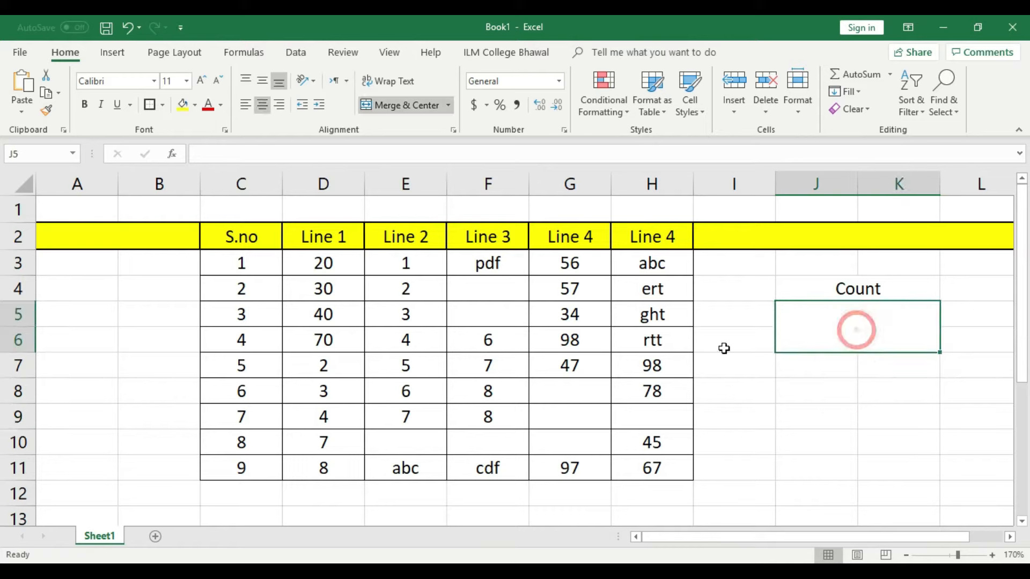
# Step: Fill the merged cell J5:K6 with light blue and give it a thick outside border
pyautogui.click(195, 105)
pyautogui.click(259, 223)
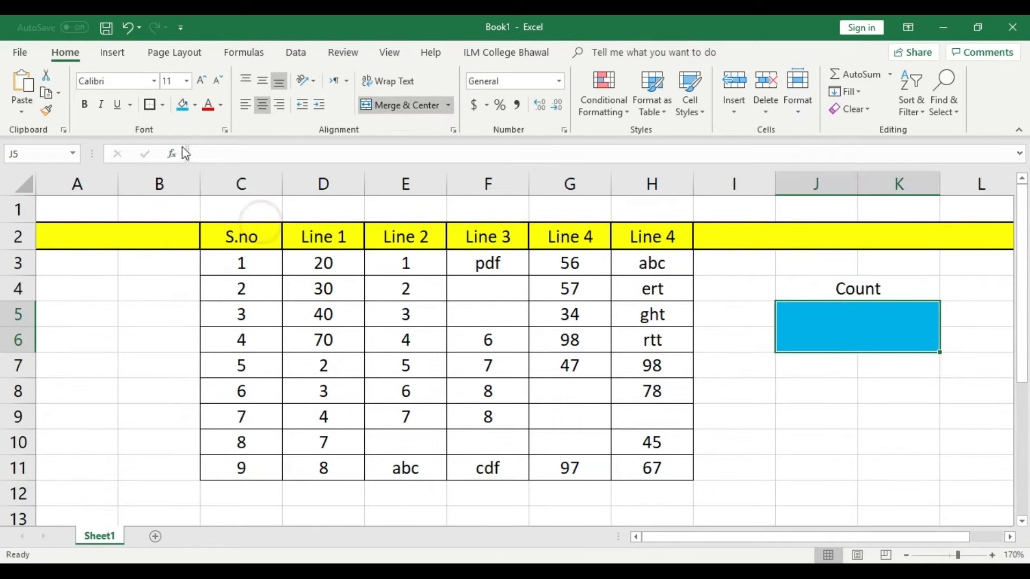
pyautogui.click(594, 373)
pyautogui.click(739, 398)
# Step: Fill the Count heading cell with light green and give it a thick outside border
pyautogui.click(816, 288)
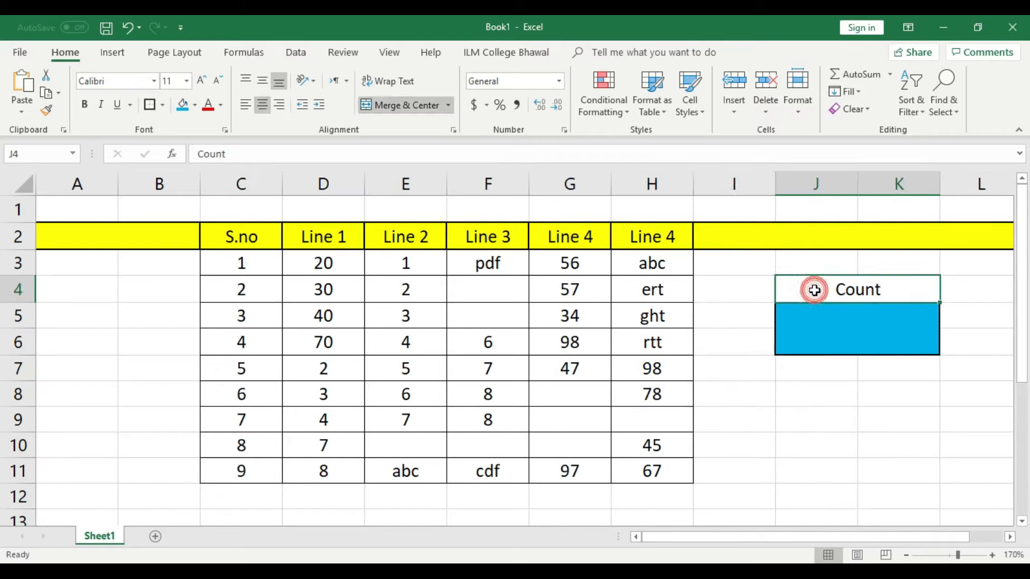
pyautogui.click(195, 105)
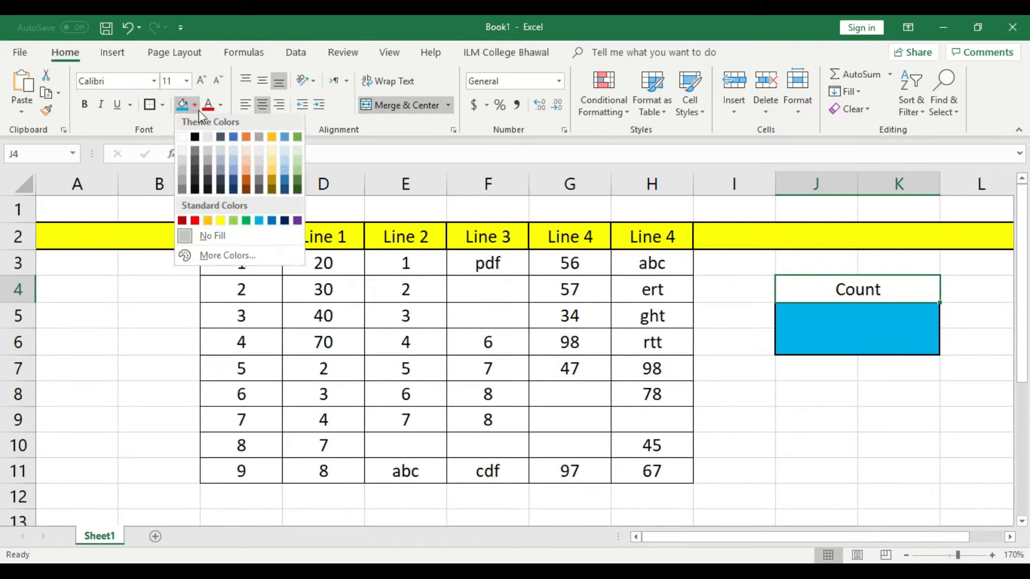
pyautogui.click(243, 228)
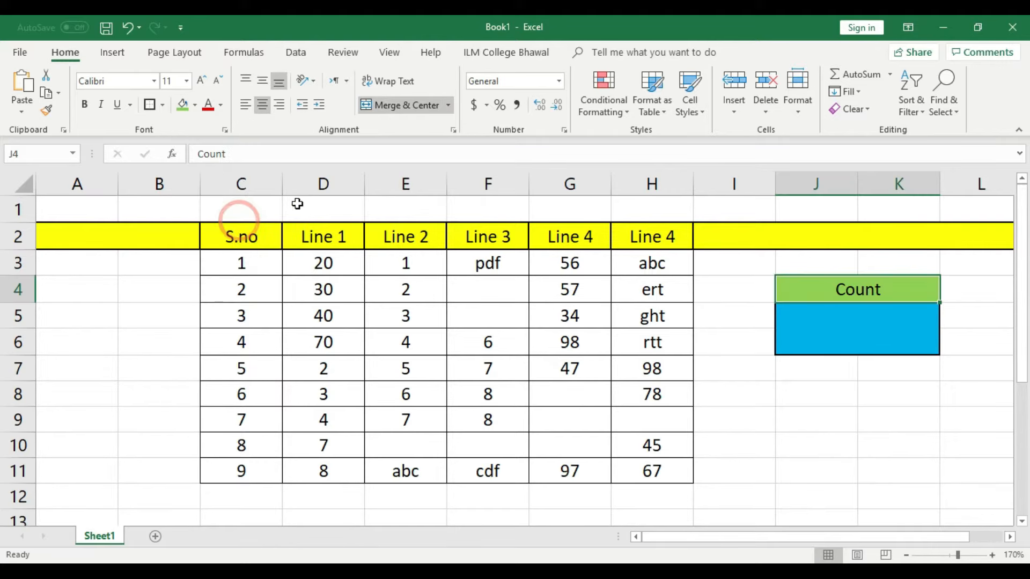
pyautogui.click(150, 104)
pyautogui.click(834, 413)
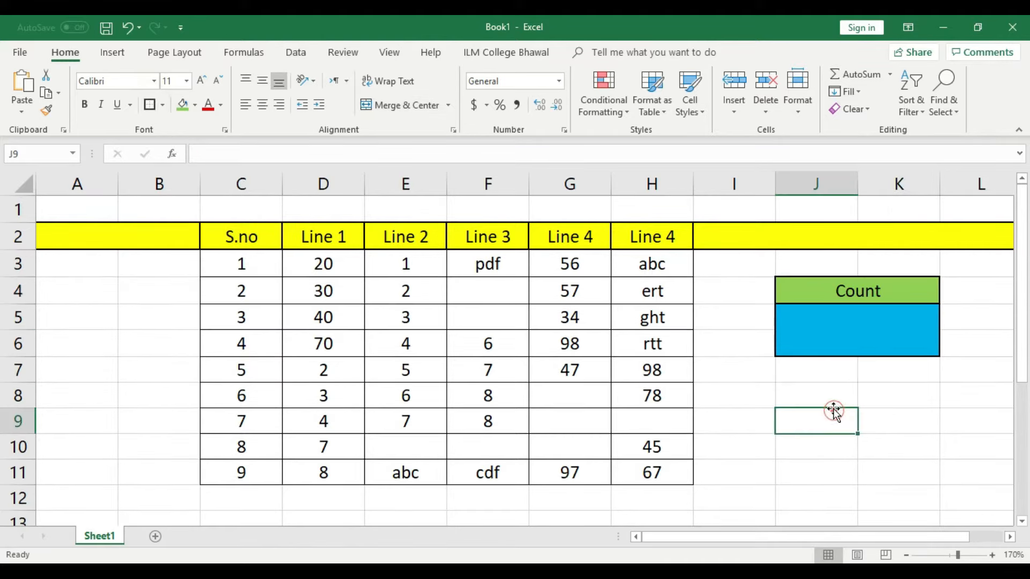
# Step: Go through the Line 3 entries in F3:F11 cell by cell to tell numbers, text and blanks apart
pyautogui.click(844, 335)
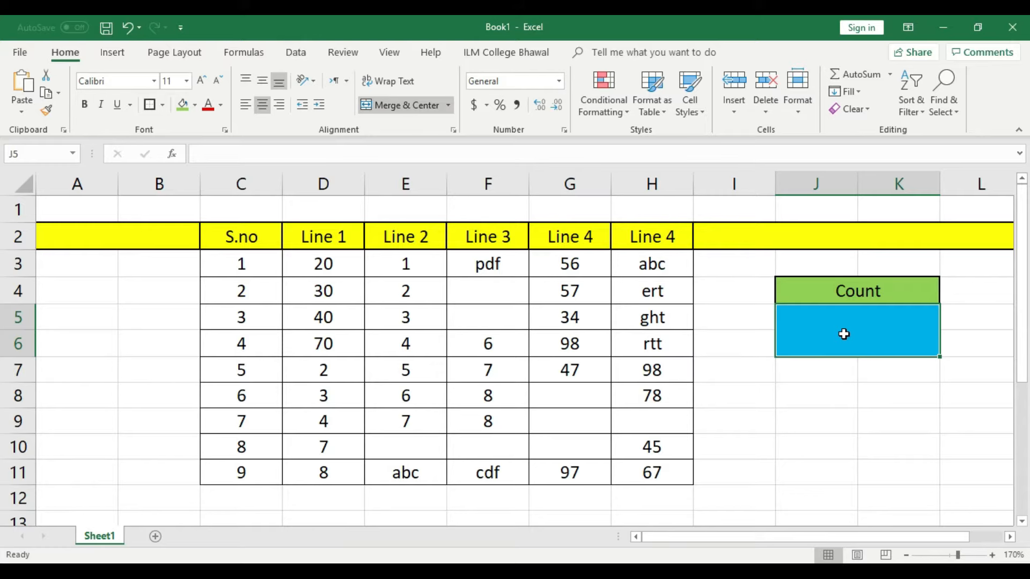
pyautogui.click(501, 263)
pyautogui.click(506, 290)
pyautogui.click(504, 317)
pyautogui.click(506, 344)
pyautogui.click(507, 370)
pyautogui.click(504, 400)
pyautogui.click(507, 420)
pyautogui.click(509, 447)
pyautogui.click(513, 468)
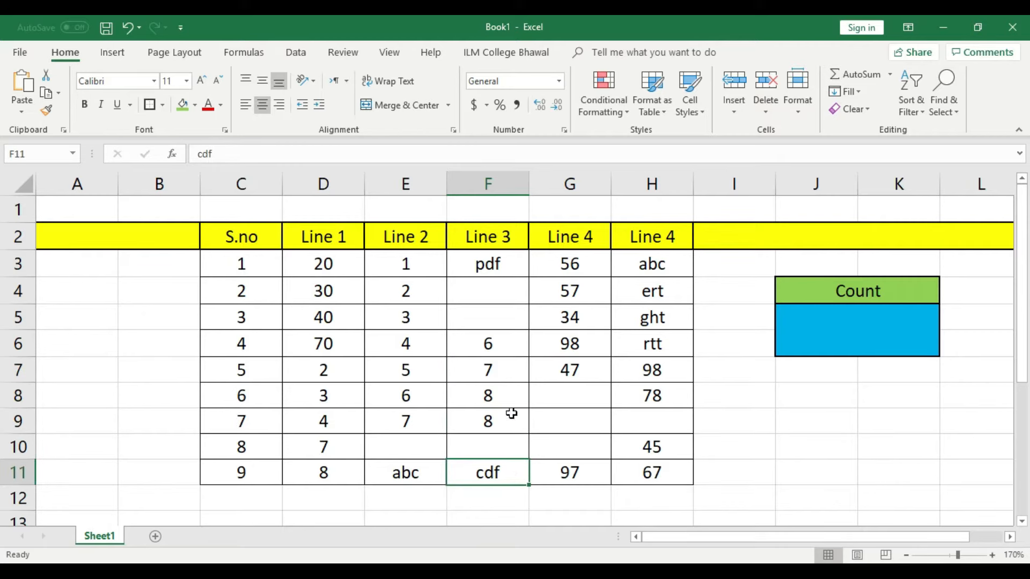
# Step: Go through the entries in H3:H11 cell by cell to tell numbers, text and blanks apart
pyautogui.click(666, 259)
pyautogui.click(670, 290)
pyautogui.click(673, 318)
pyautogui.click(675, 344)
pyautogui.click(675, 373)
pyautogui.click(667, 395)
pyautogui.click(669, 421)
pyautogui.click(670, 448)
pyautogui.click(678, 474)
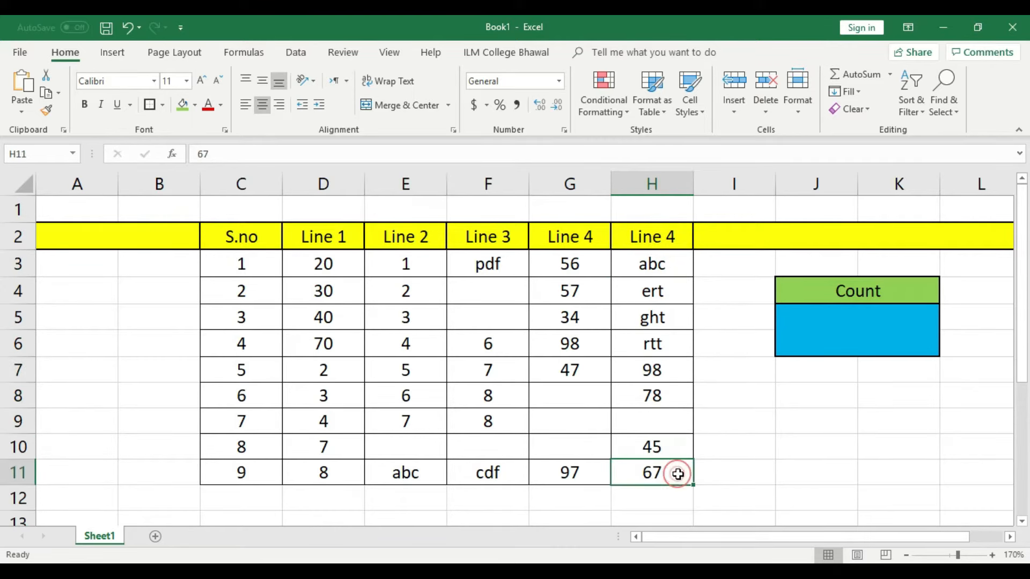
# Step: Middle-align the merged blue cell below Count and increase its font size to 16
pyautogui.doubleClick(886, 327)
pyautogui.click(885, 410)
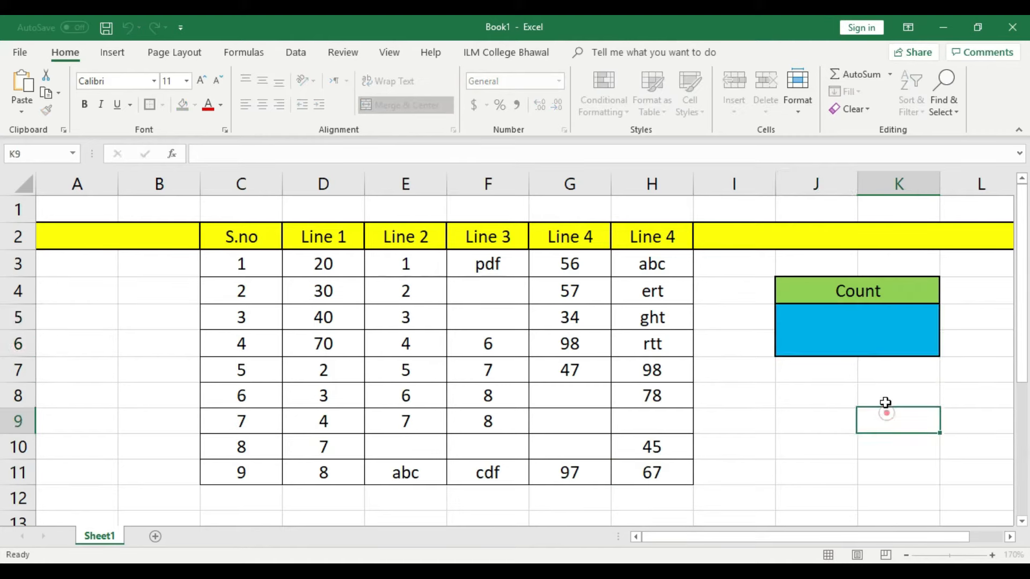
pyautogui.click(885, 338)
pyautogui.click(263, 80)
pyautogui.click(201, 80)
pyautogui.click(201, 81)
pyautogui.click(201, 81)
# Step: Enter =COUNT(H3:H11) in the merged blue cell below the Count heading
pyautogui.doubleClick(874, 334)
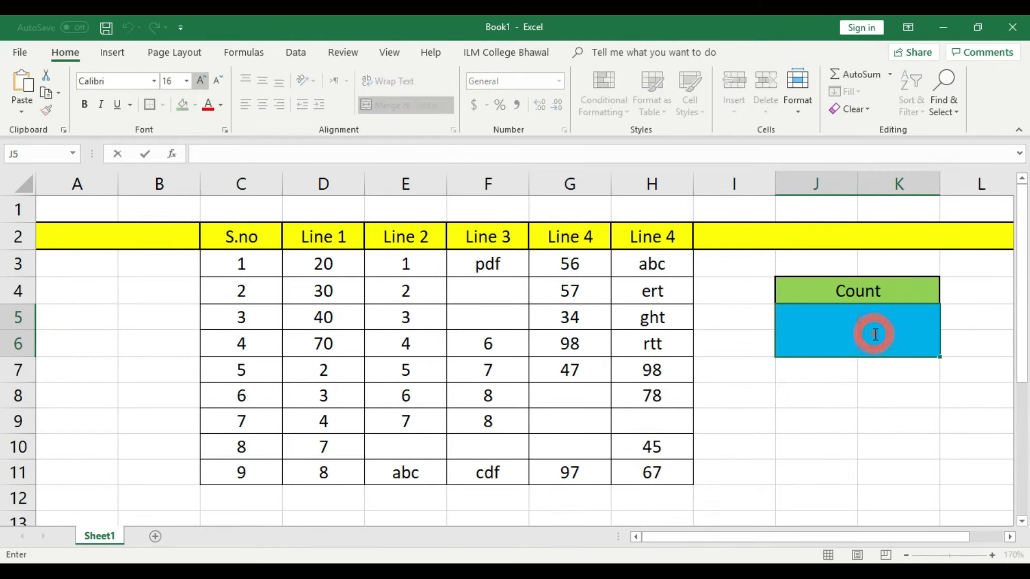
pyautogui.write('=')
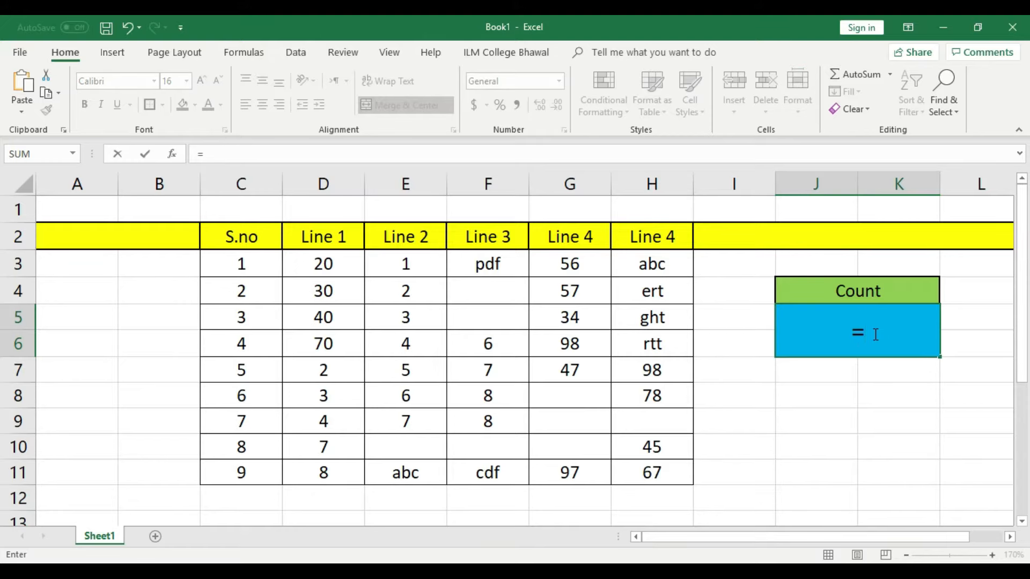
pyautogui.write('count')
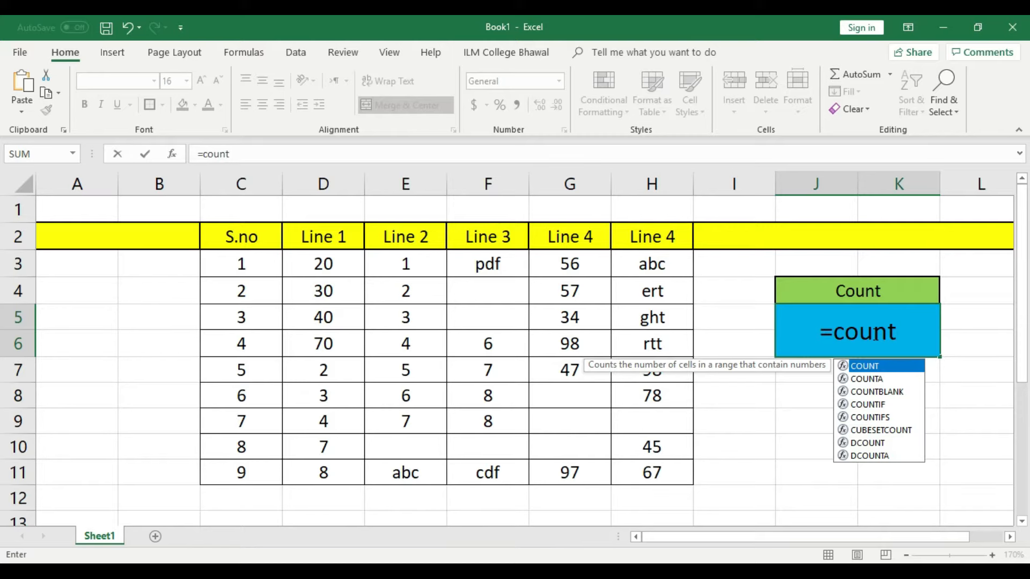
pyautogui.write('(')
pyautogui.moveTo(665, 264); pyautogui.dragTo(673, 464)
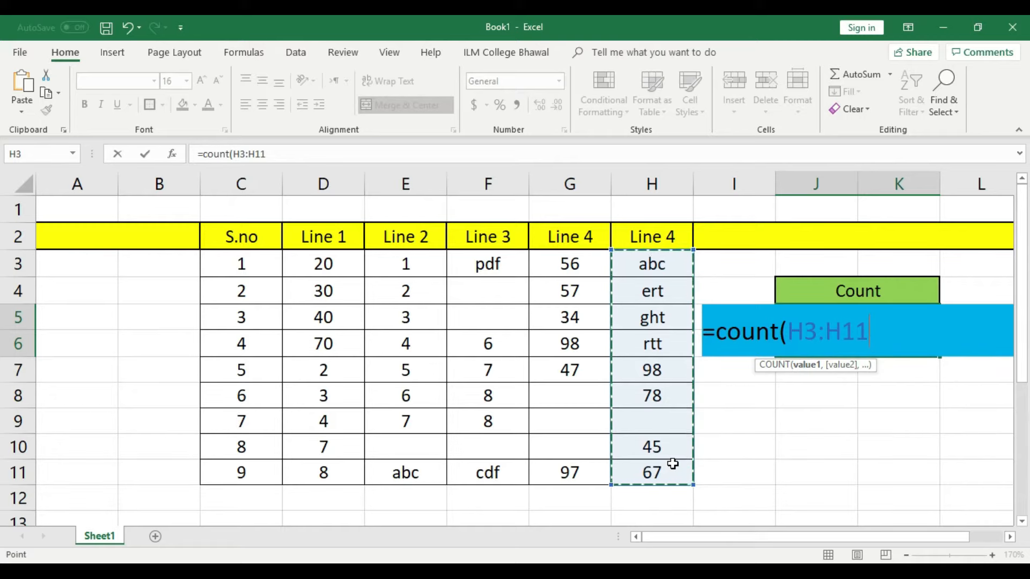
pyautogui.write(')')
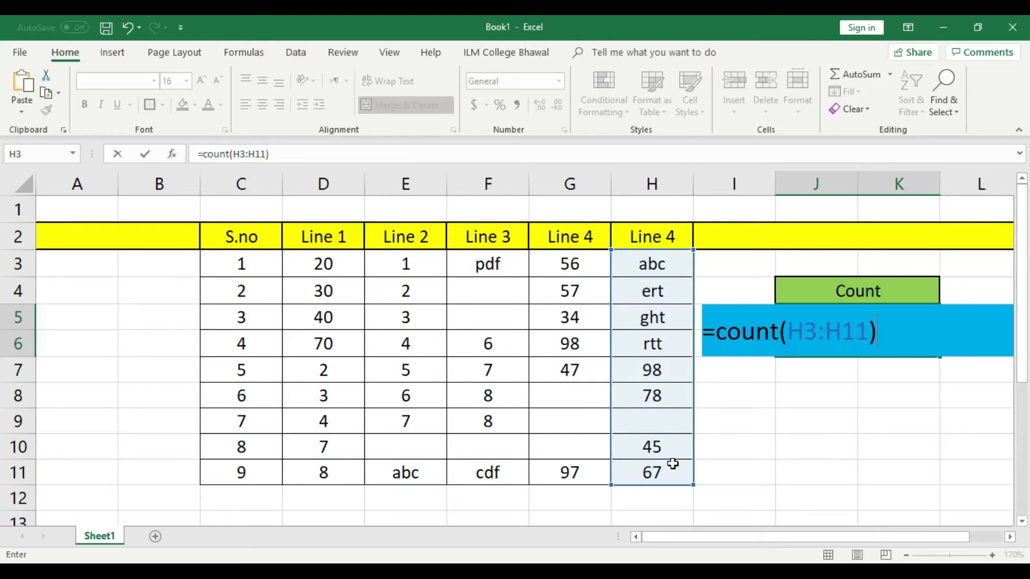
pyautogui.press('Return')
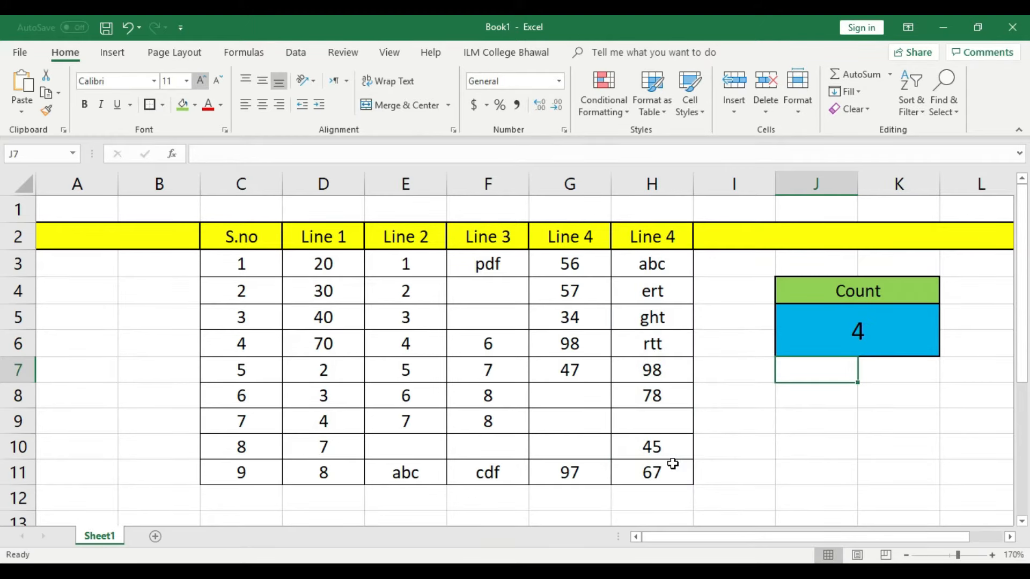
pyautogui.click(896, 317)
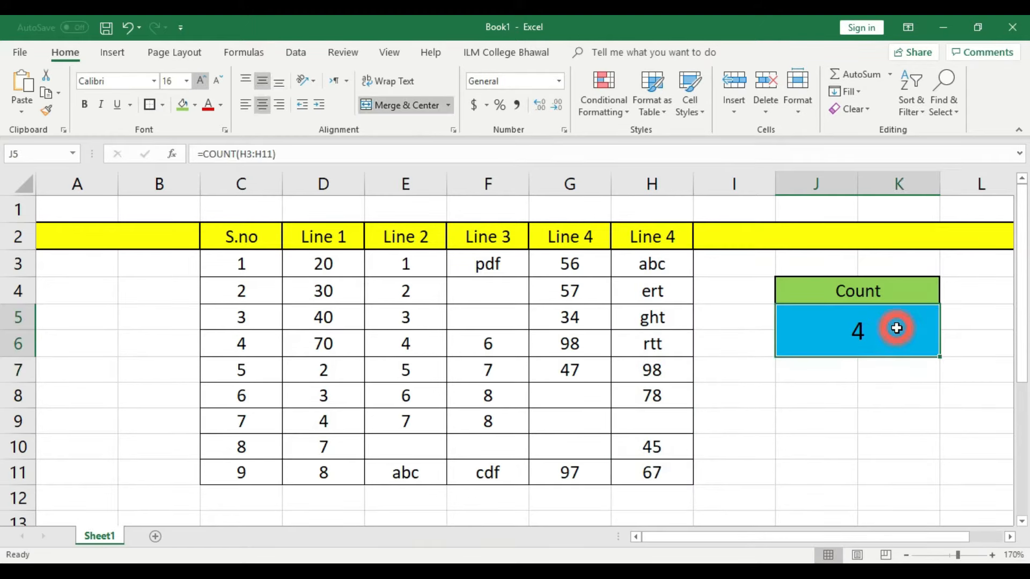
# Step: Merge and center J3:K3 above the Count heading and give it a thick outside border
pyautogui.moveTo(836, 266); pyautogui.dragTo(902, 266)
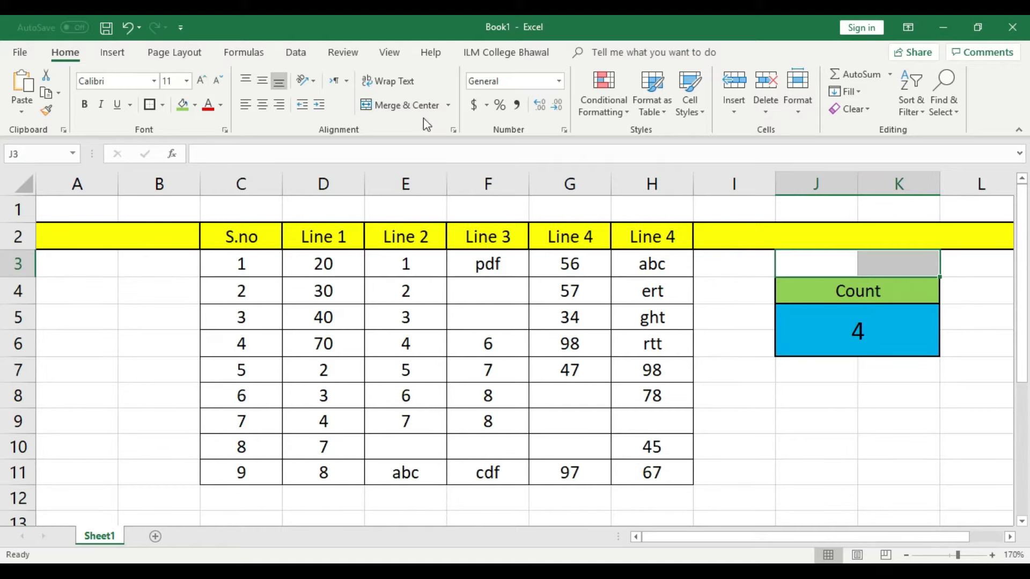
pyautogui.click(399, 105)
pyautogui.click(895, 441)
pyautogui.click(788, 261)
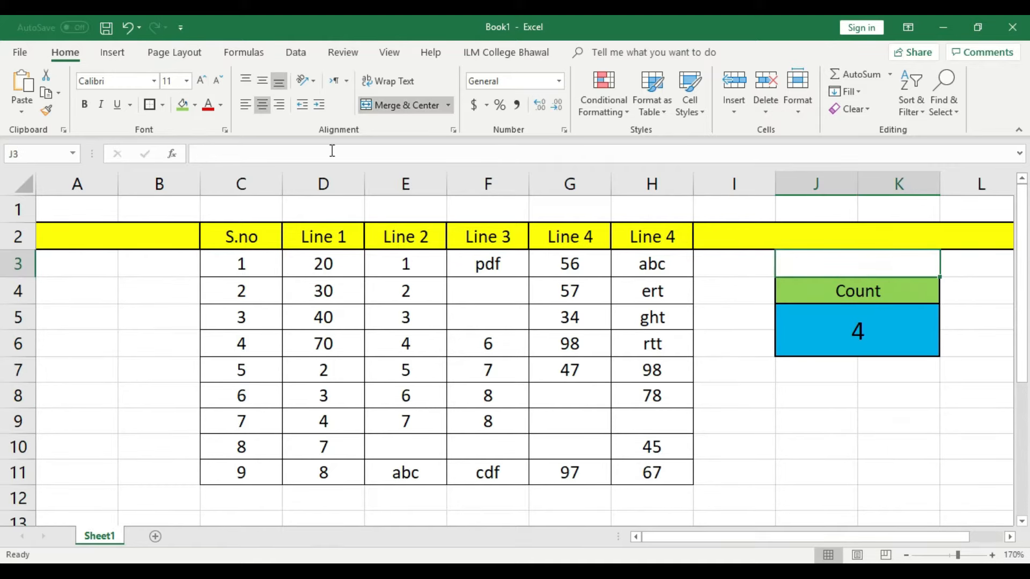
pyautogui.click(152, 105)
pyautogui.click(786, 396)
# Step: Enter the label "Numaric Value" in the merged cell above Count
pyautogui.click(839, 267)
pyautogui.doubleClick(833, 275)
pyautogui.write('Nu')
pyautogui.write('maric V')
pyautogui.write('alcu')
pyautogui.press('BackSpace')
pyautogui.press('BackSpace')
pyautogui.write('ue')
pyautogui.click(826, 400)
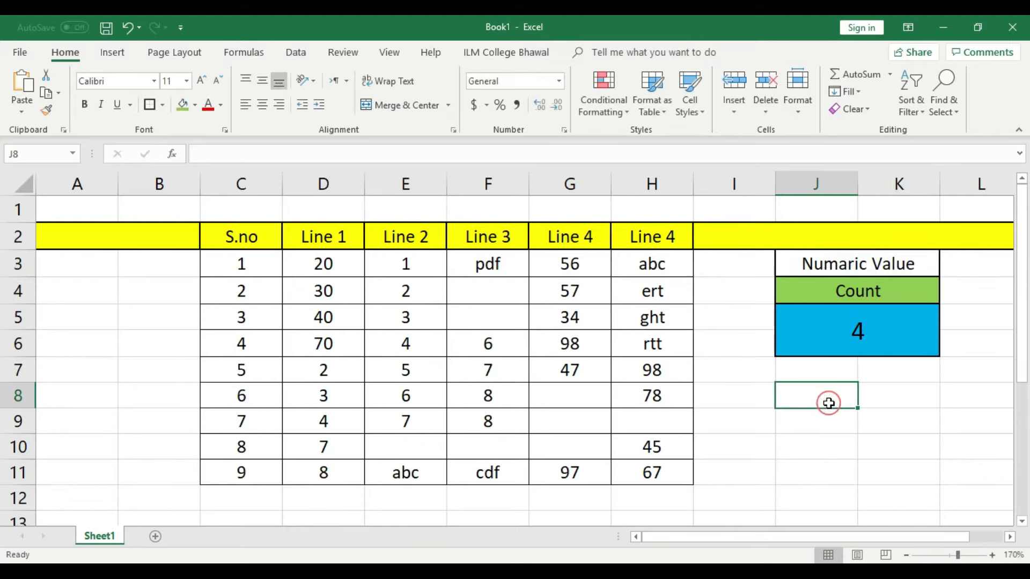
pyautogui.click(852, 292)
pyautogui.click(872, 336)
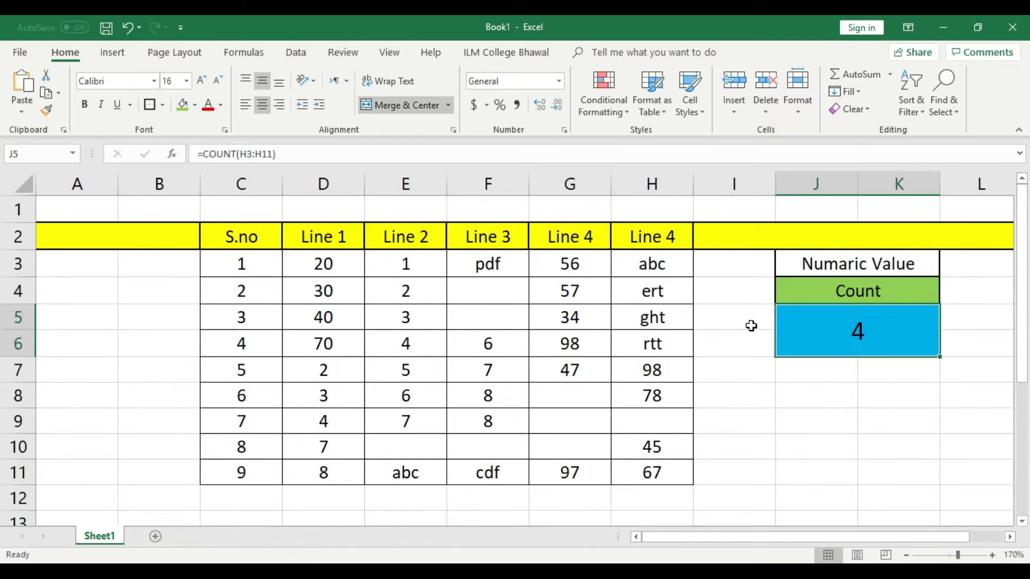
# Step: Merge and center I5:I6 beside the blue count cell and enter the label "Cell" in it
pyautogui.moveTo(751, 321); pyautogui.dragTo(754, 339)
pyautogui.click(396, 105)
pyautogui.click(742, 401)
pyautogui.doubleClick(731, 326)
pyautogui.write('Cell')
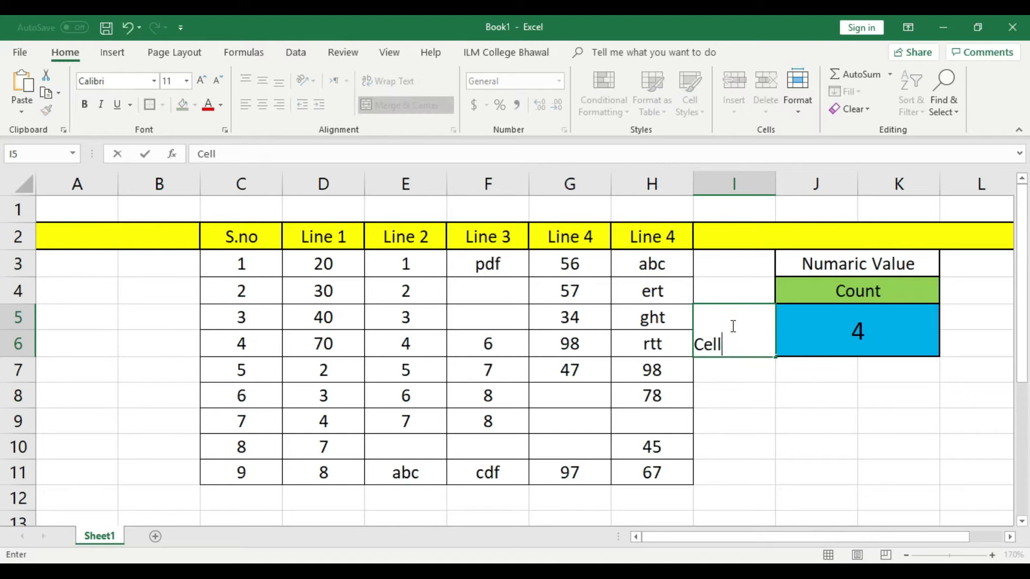
pyautogui.click(757, 445)
# Step: Middle-align the Cell label and fill its merged cell with light green
pyautogui.click(742, 348)
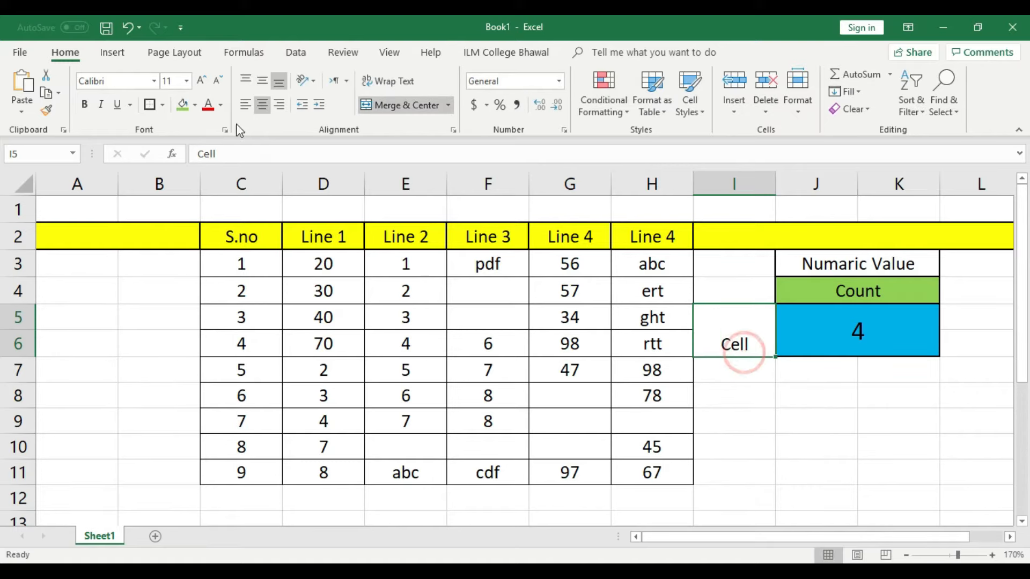
pyautogui.click(262, 80)
pyautogui.click(183, 105)
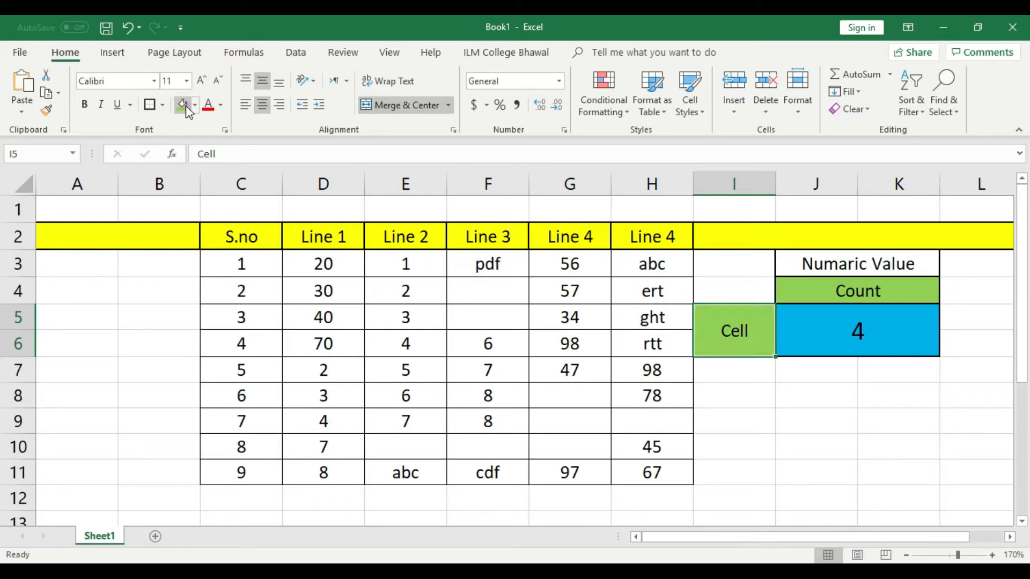
# Step: Check each entry in H3:H11 and the range as a whole against the COUNT formula in J5
pyautogui.click(654, 266)
pyautogui.click(652, 298)
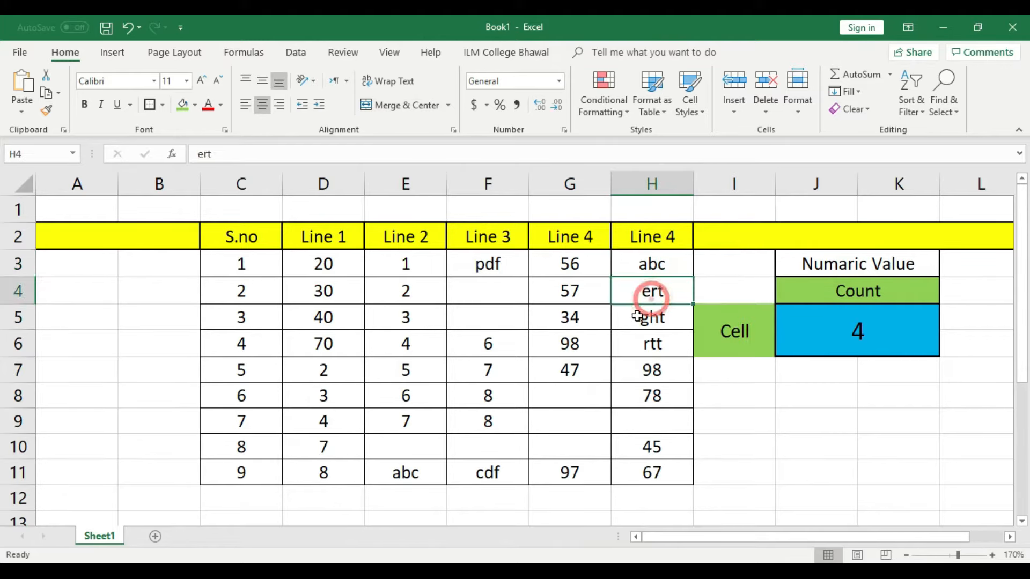
pyautogui.click(650, 320)
pyautogui.click(648, 344)
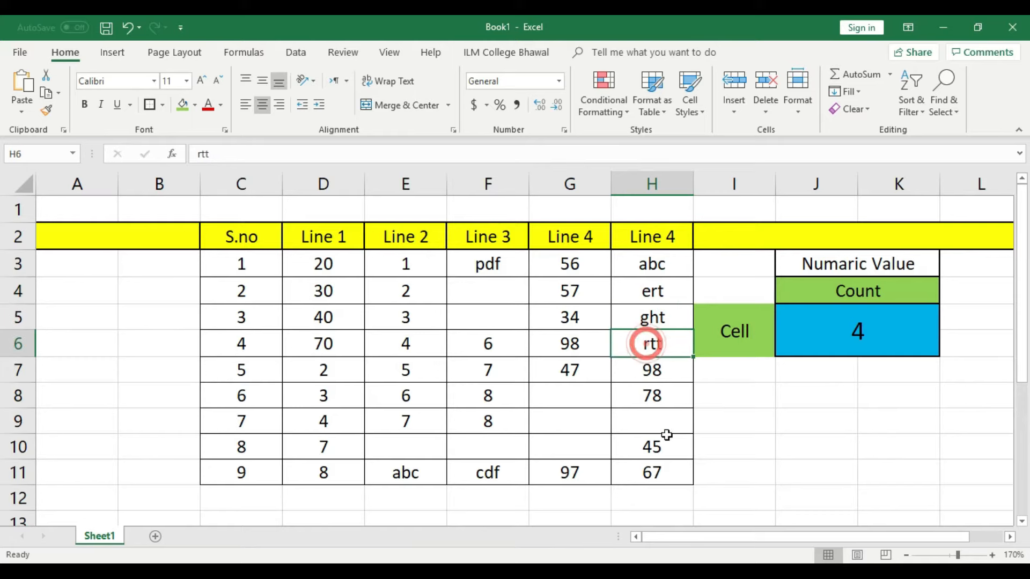
pyautogui.click(665, 375)
pyautogui.click(671, 396)
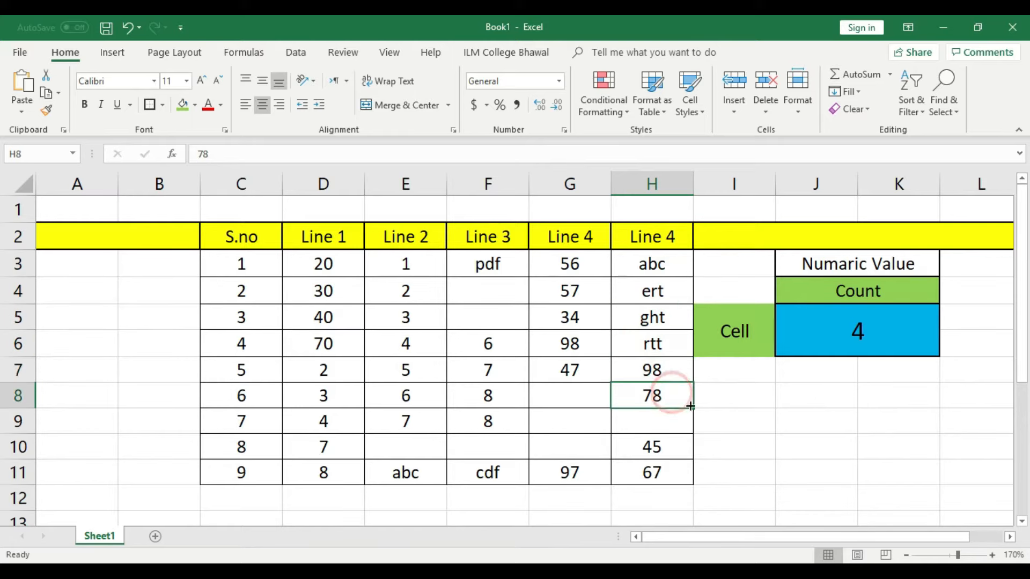
pyautogui.click(660, 421)
pyautogui.click(653, 445)
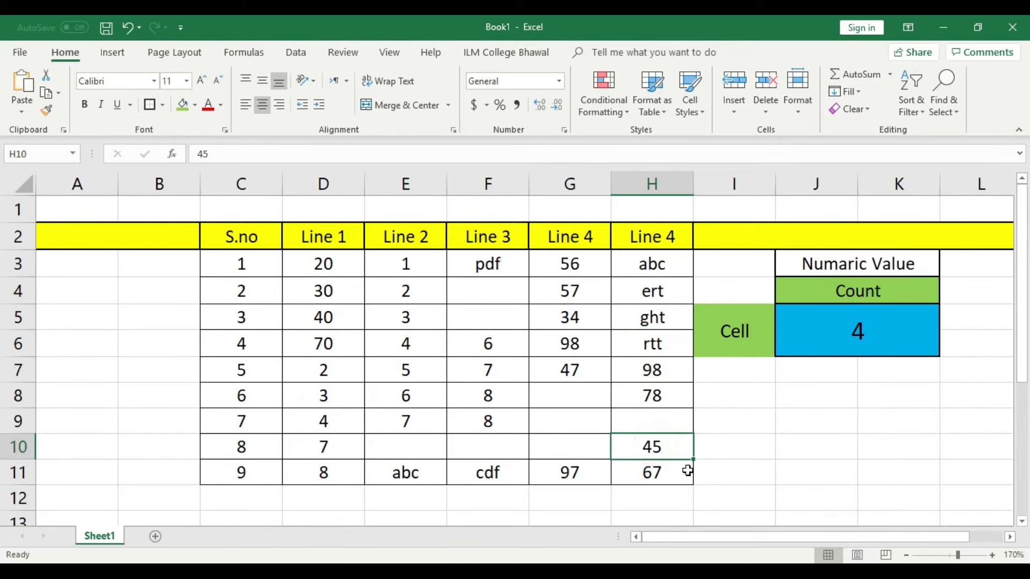
pyautogui.click(668, 470)
pyautogui.moveTo(650, 264); pyautogui.dragTo(651, 472)
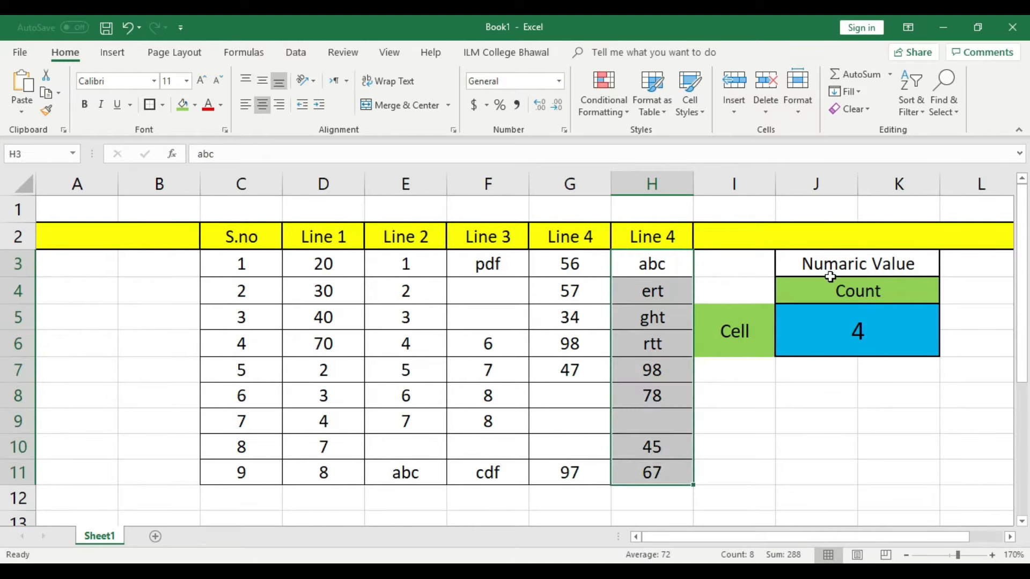
pyautogui.click(895, 322)
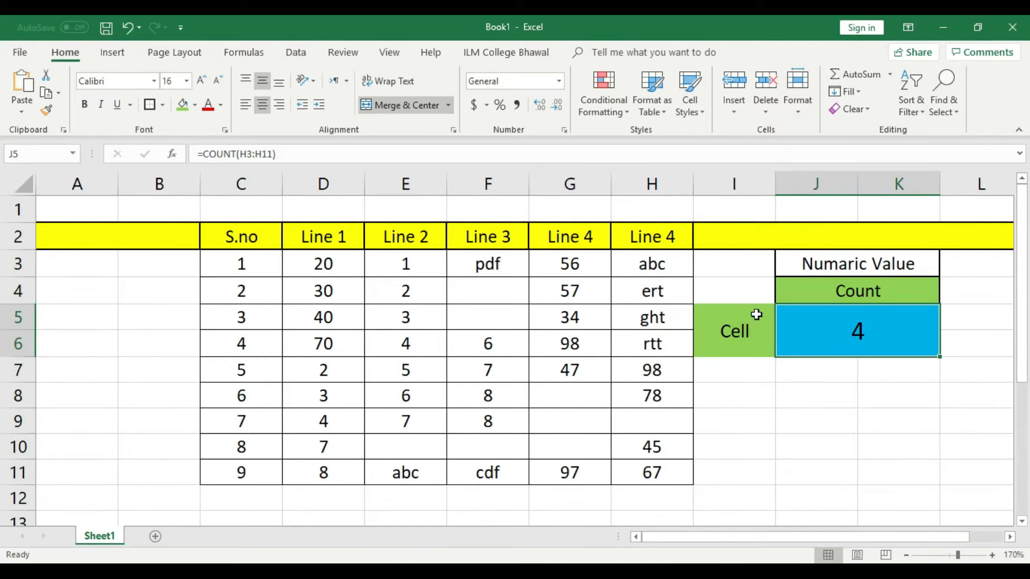
# Step: Go through H3:H11 again to tell which cells the COUNT formula includes and which it skips
pyautogui.click(659, 266)
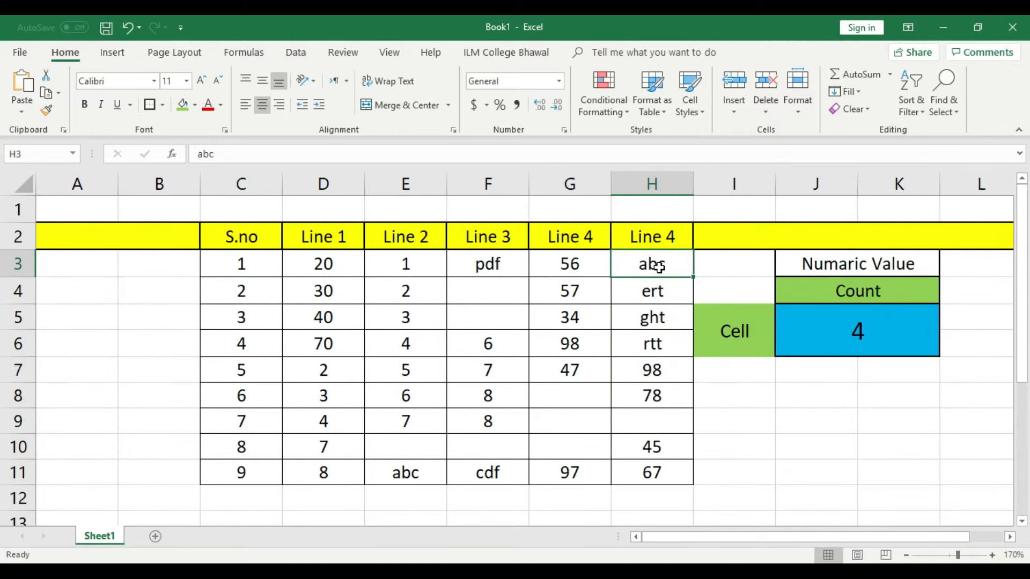
pyautogui.click(660, 290)
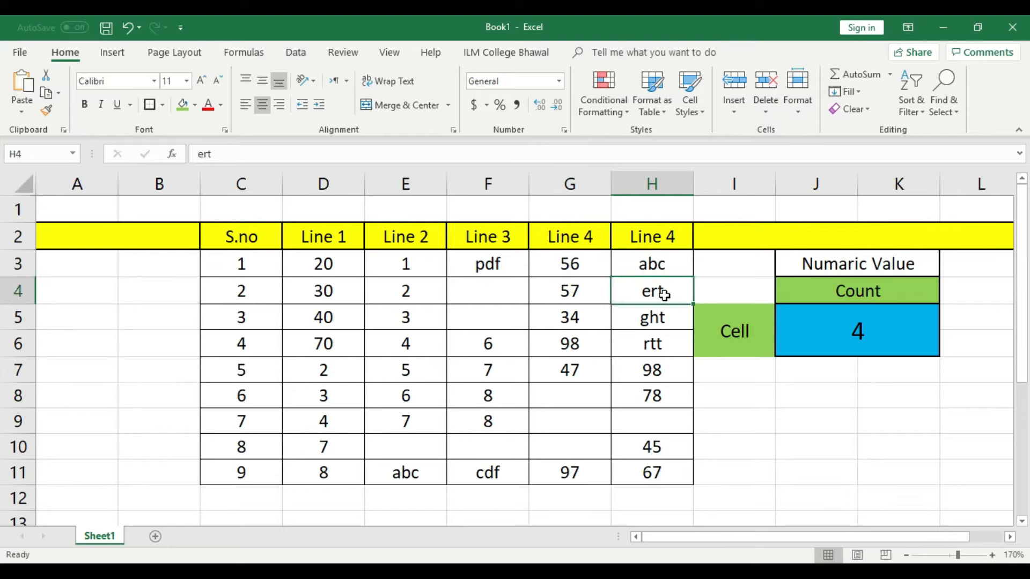
pyautogui.click(665, 321)
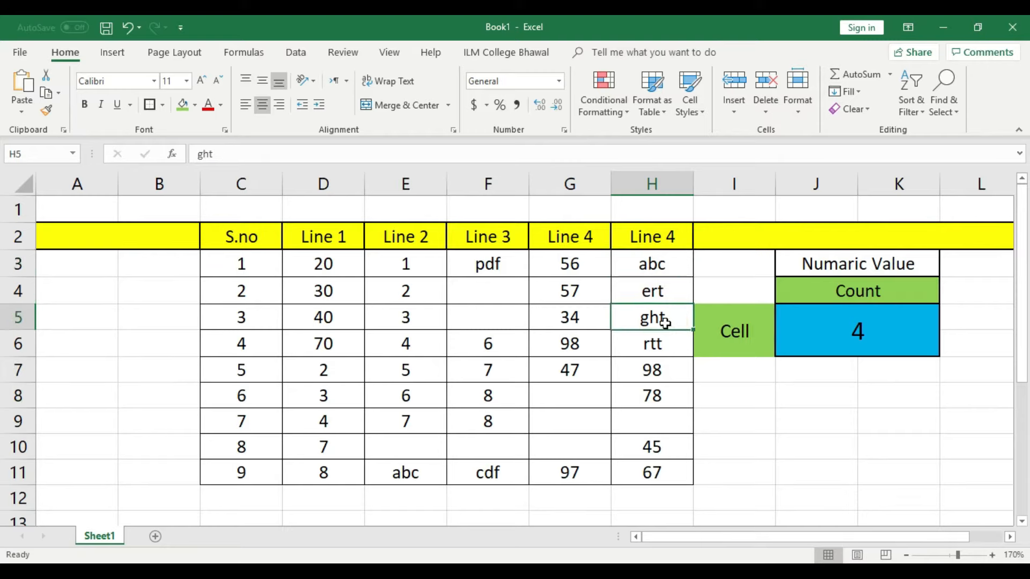
pyautogui.click(666, 342)
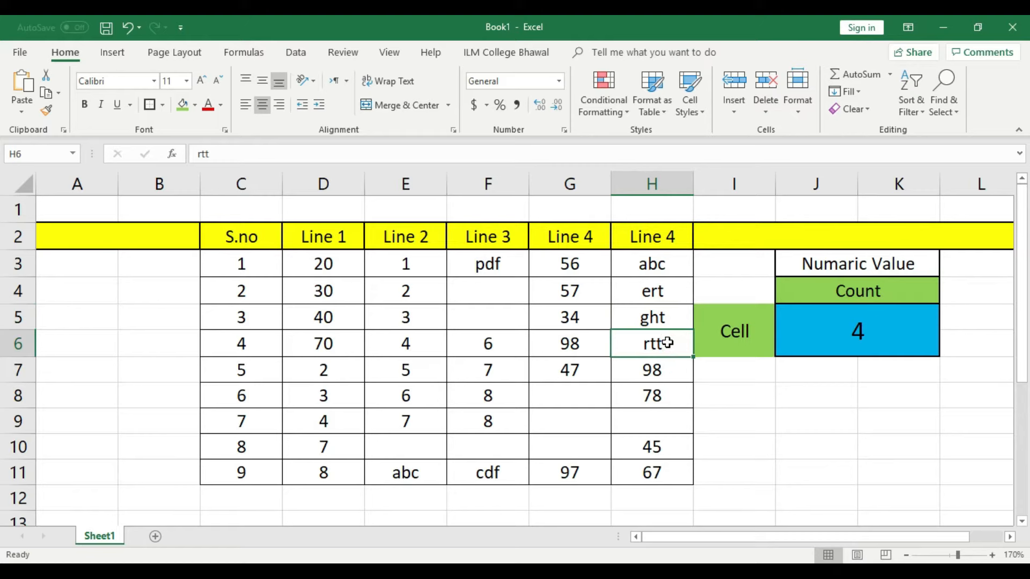
pyautogui.click(668, 371)
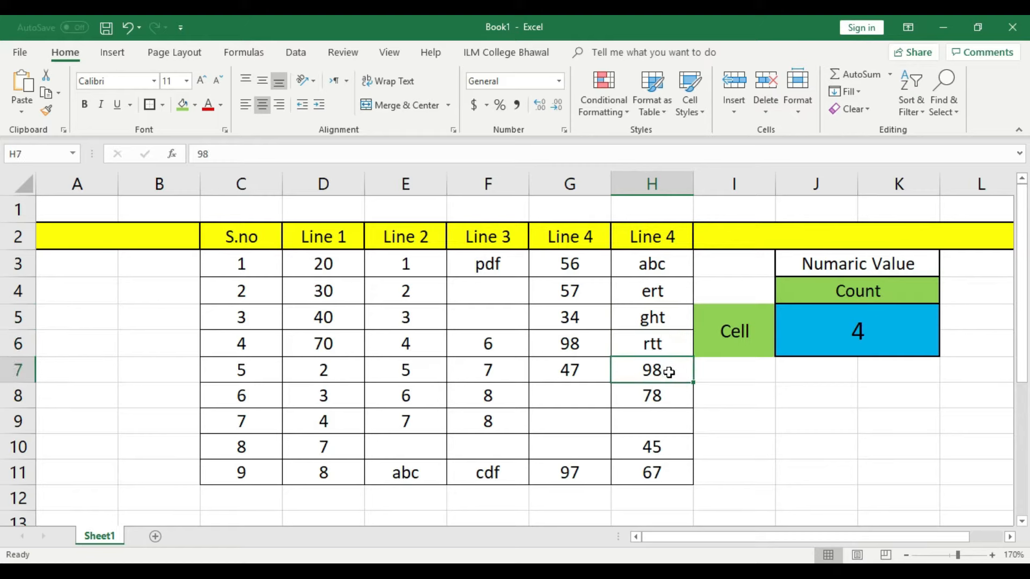
pyautogui.click(674, 390)
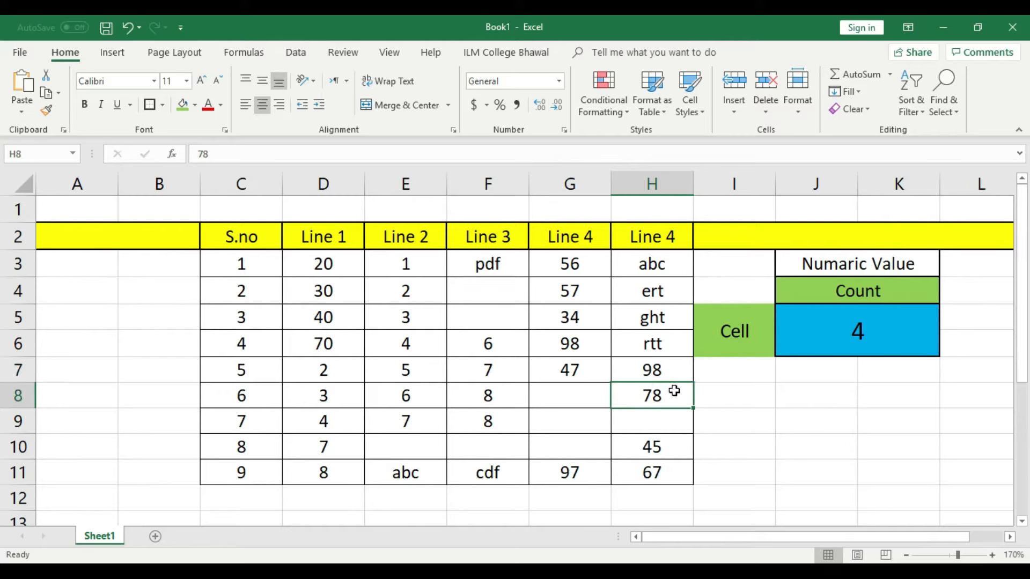
pyautogui.click(664, 425)
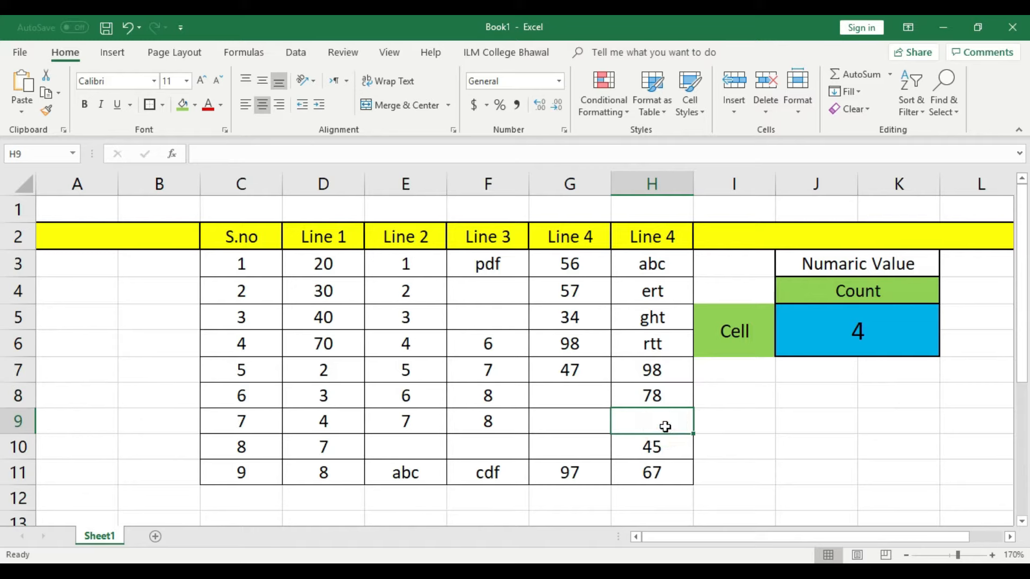
pyautogui.click(671, 476)
pyautogui.click(663, 444)
pyautogui.click(666, 387)
pyautogui.click(667, 370)
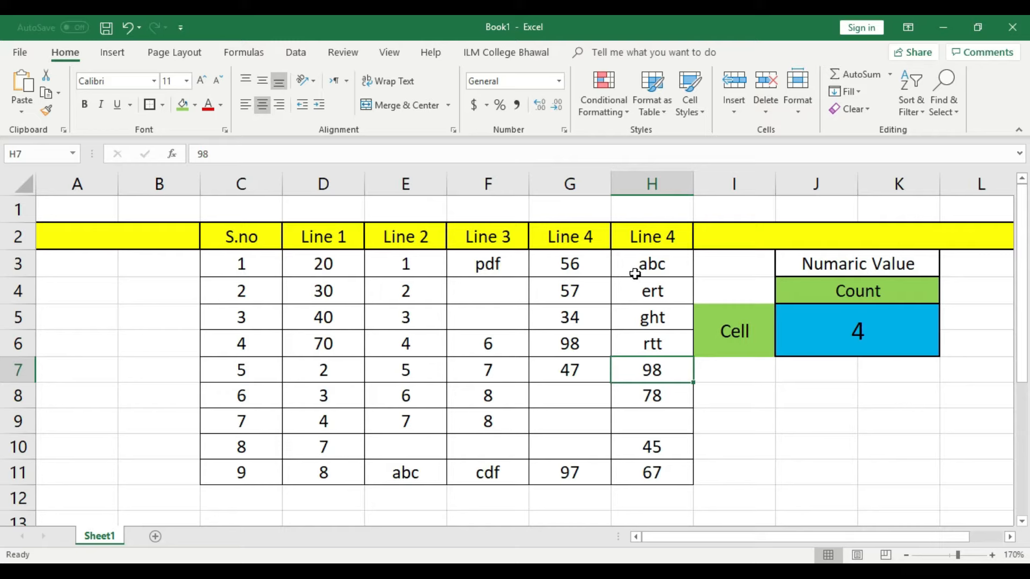
# Step: Review the text entries in H3:H6, then compare the whole H3:H11 range with the count cell
pyautogui.click(673, 269)
pyautogui.click(676, 290)
pyautogui.click(675, 320)
pyautogui.click(676, 341)
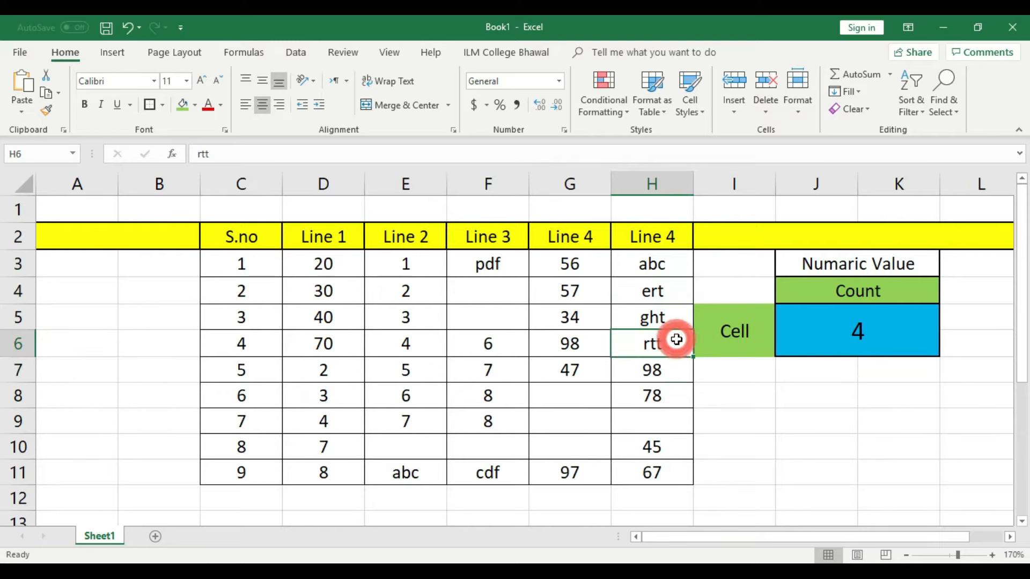
pyautogui.click(674, 266)
pyautogui.moveTo(674, 255); pyautogui.dragTo(674, 467)
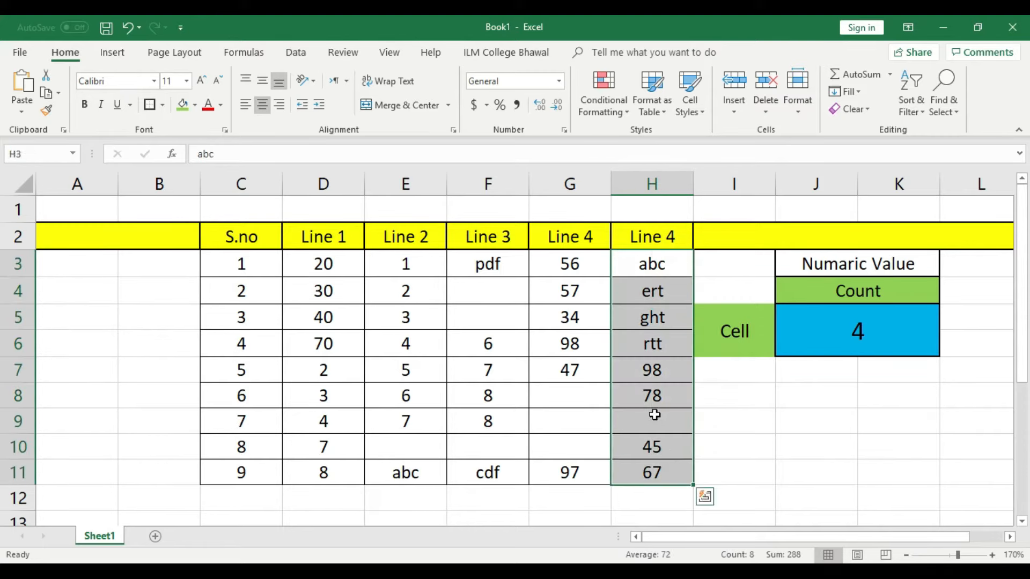
pyautogui.click(862, 337)
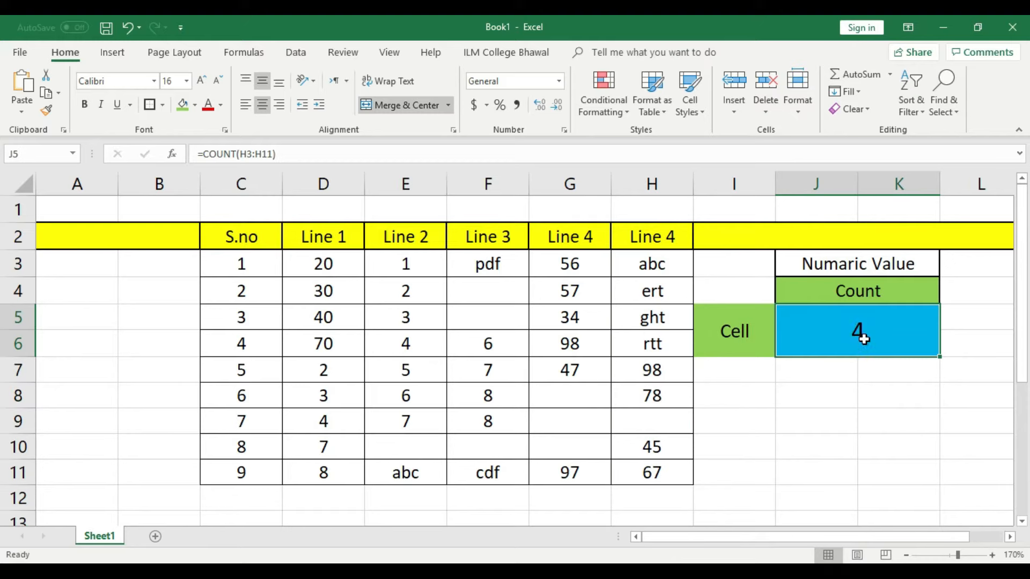
# Step: Examine the range G3:G11 and go through its numeric entries one by one
pyautogui.moveTo(593, 265); pyautogui.dragTo(595, 472)
pyautogui.click(798, 436)
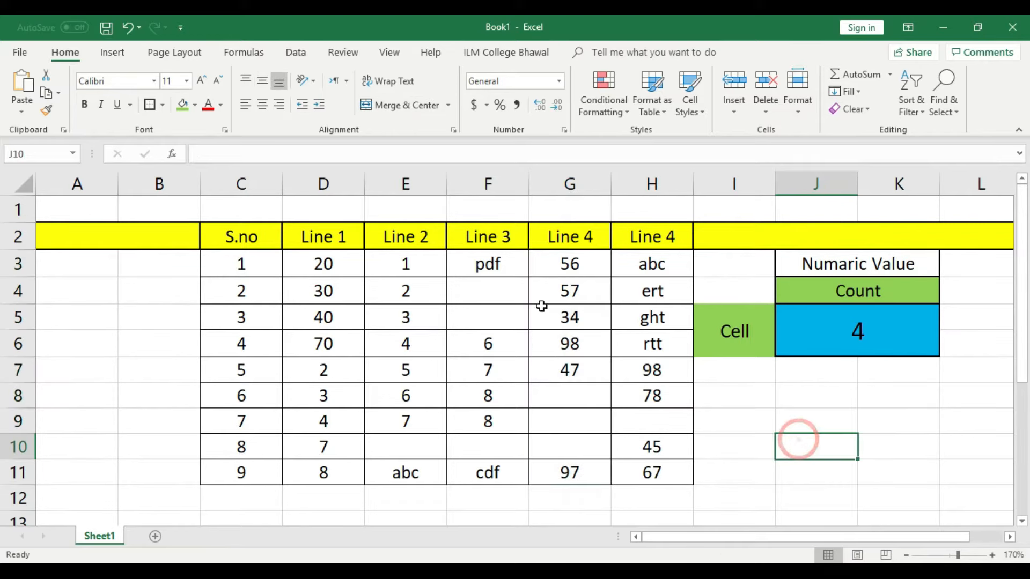
pyautogui.click(595, 265)
pyautogui.click(594, 290)
pyautogui.click(593, 313)
pyautogui.click(593, 340)
pyautogui.click(592, 370)
pyautogui.click(589, 472)
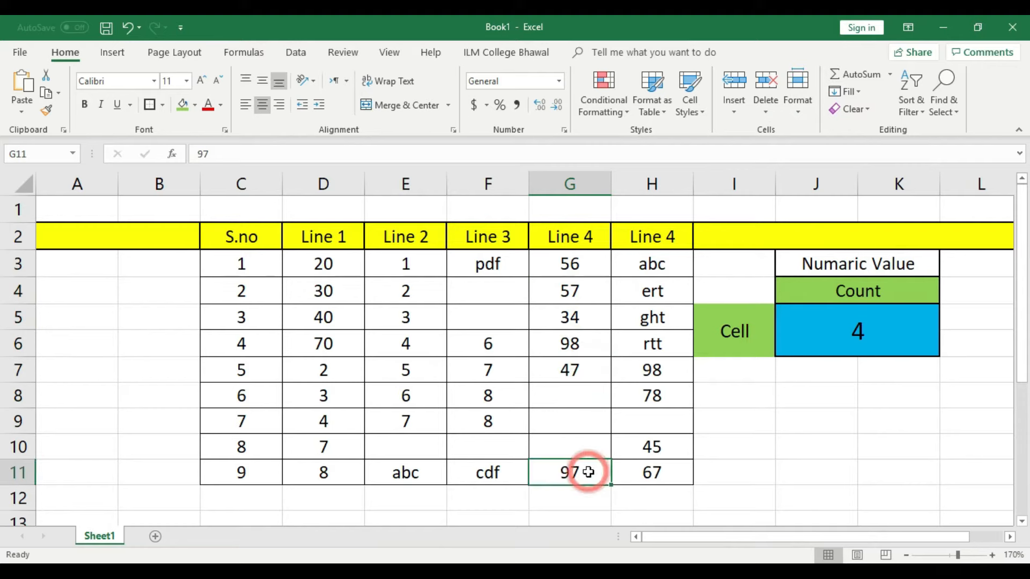
# Step: Examine the blank cells G8:G10 in the Line 4 column
pyautogui.click(584, 397)
pyautogui.click(586, 424)
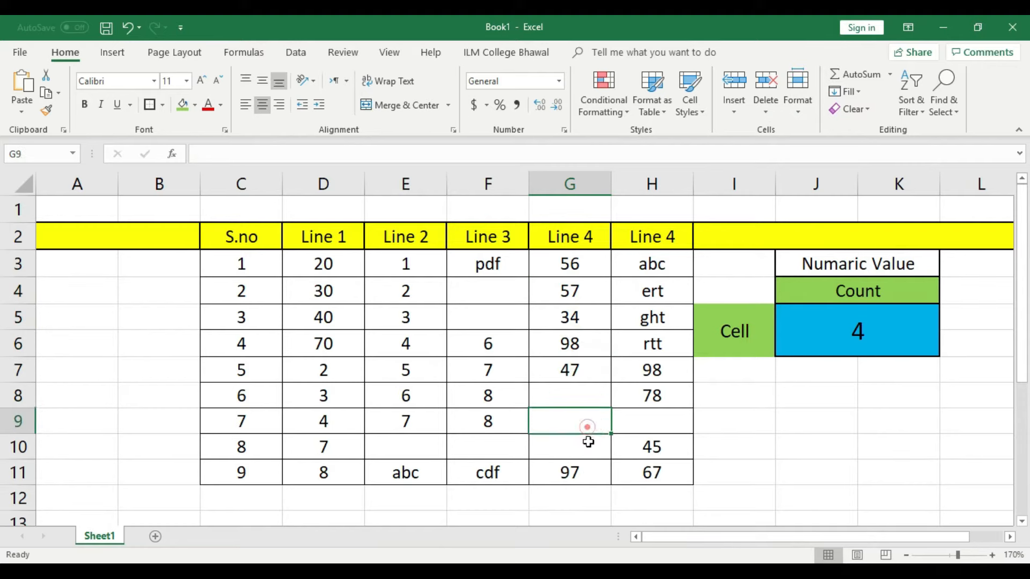
pyautogui.click(589, 449)
pyautogui.click(579, 396)
pyautogui.click(579, 424)
pyautogui.click(583, 448)
pyautogui.click(584, 396)
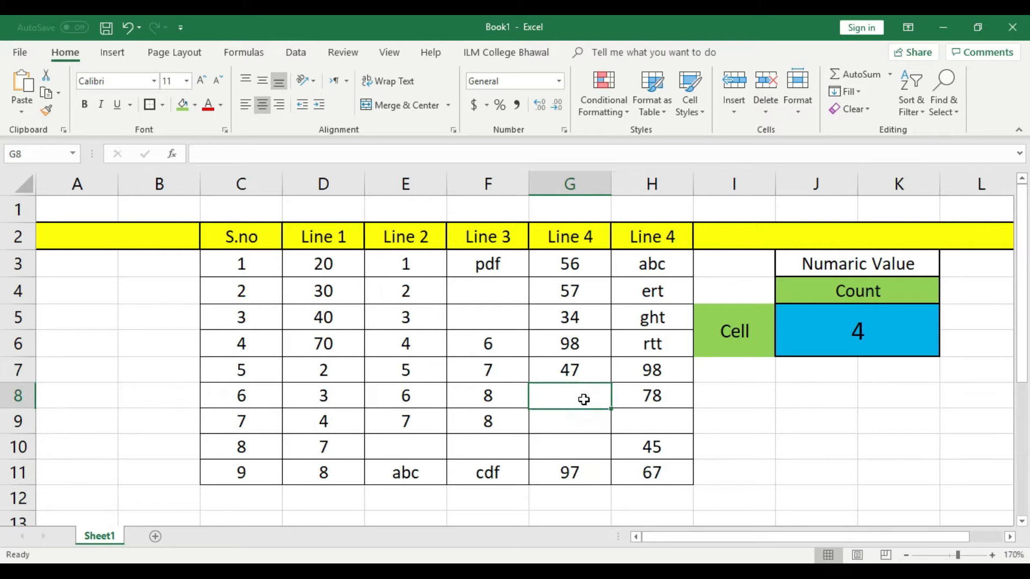
# Step: Change the COUNT formula under the Count heading to =COUNT(G3:G11)
pyautogui.click(805, 429)
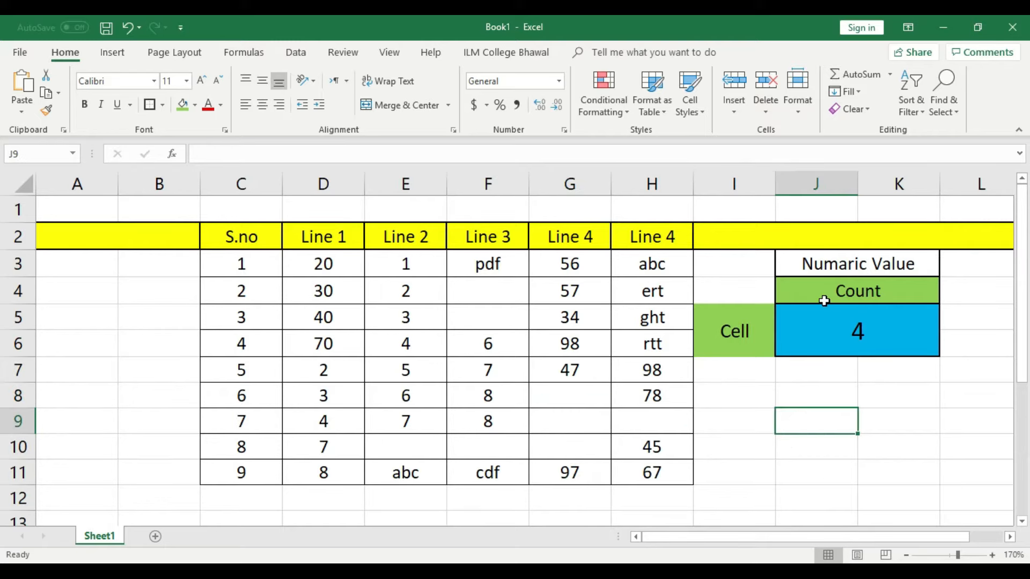
pyautogui.click(878, 326)
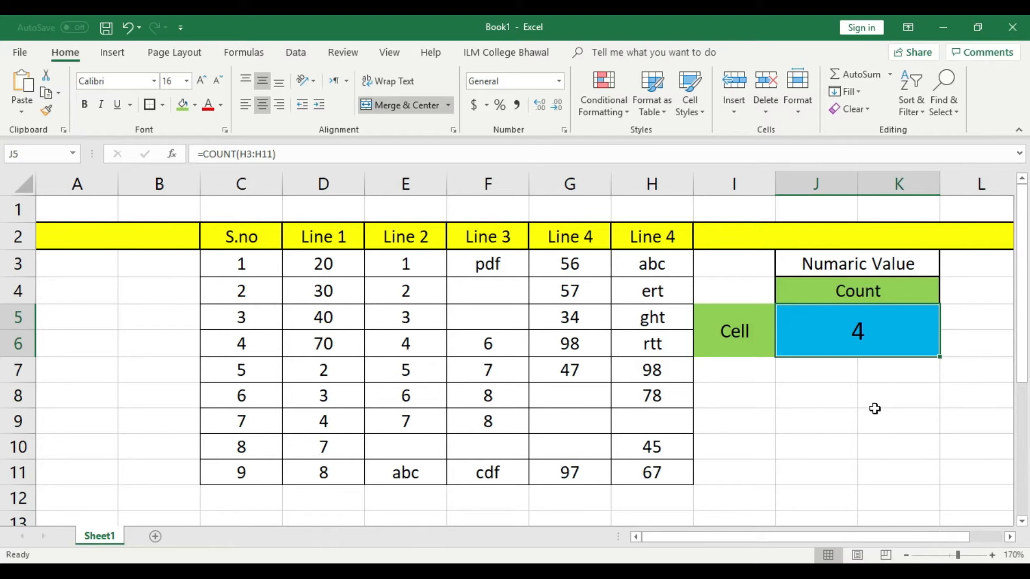
pyautogui.doubleClick(873, 331)
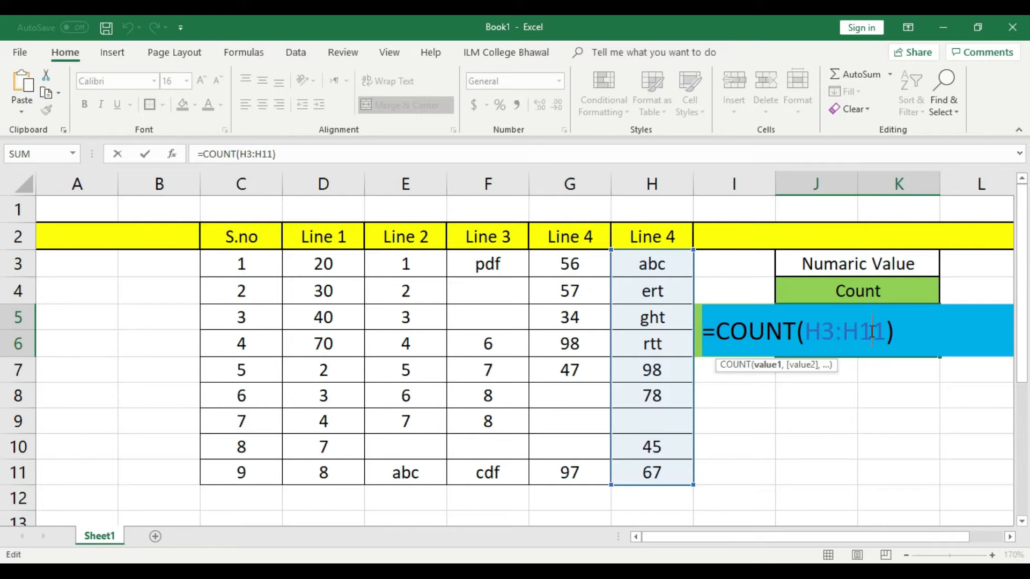
pyautogui.press('Left')
pyautogui.press('Left')
pyautogui.press('Left')
pyautogui.press('Left')
pyautogui.press('BackSpace')
pyautogui.write('G')
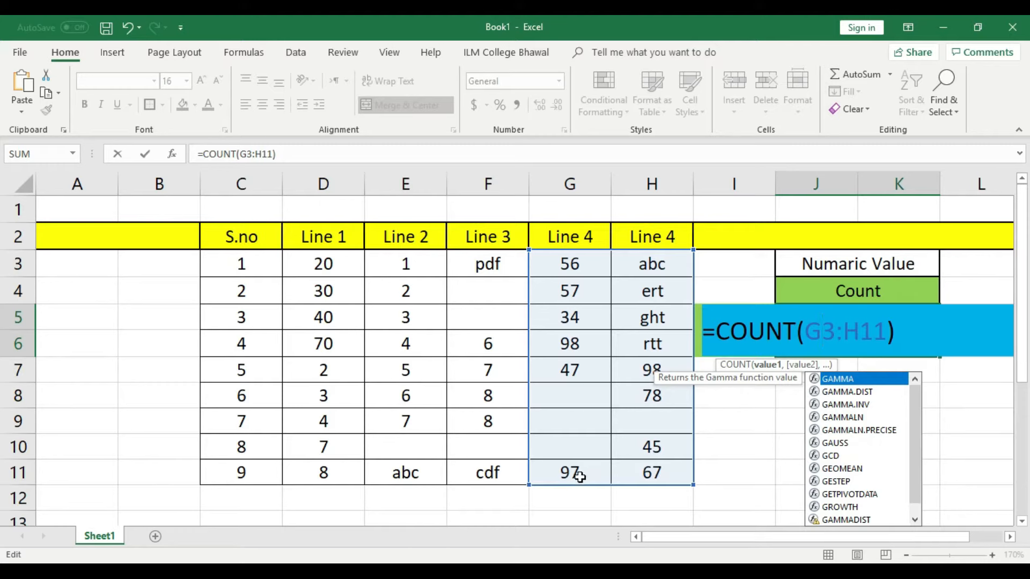
pyautogui.click(859, 328)
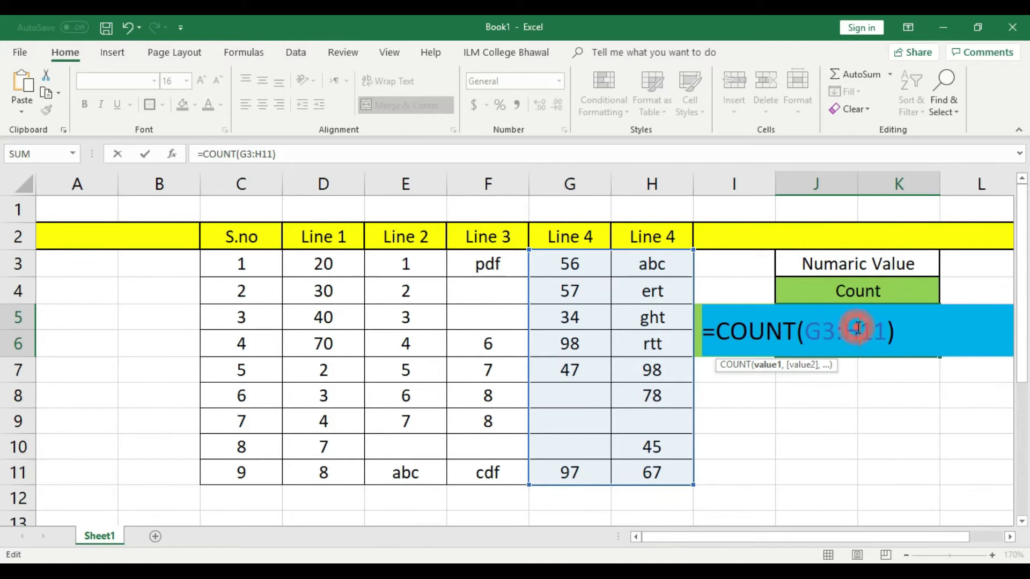
pyautogui.press('BackSpace')
pyautogui.write('G')
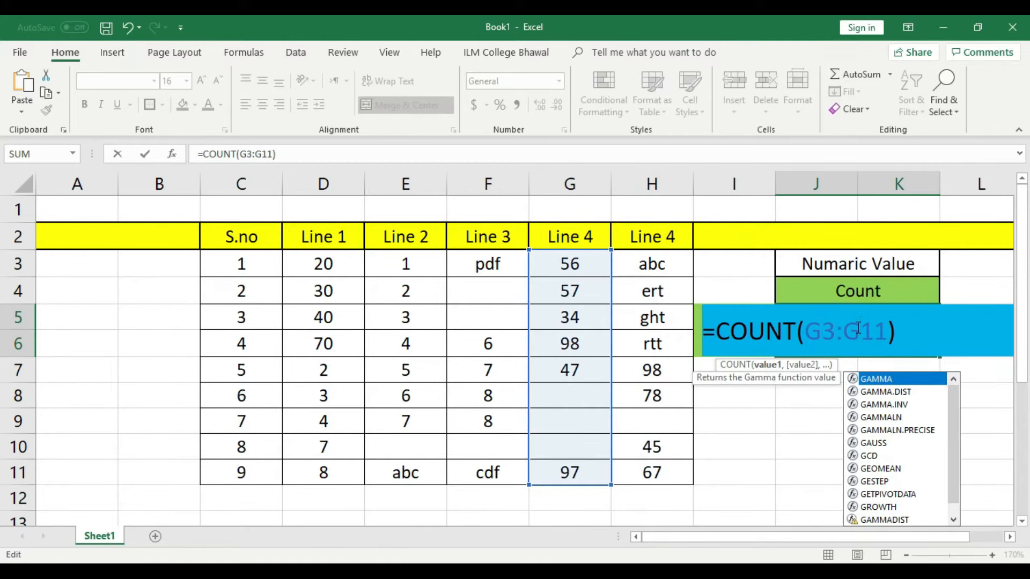
pyautogui.press('Return')
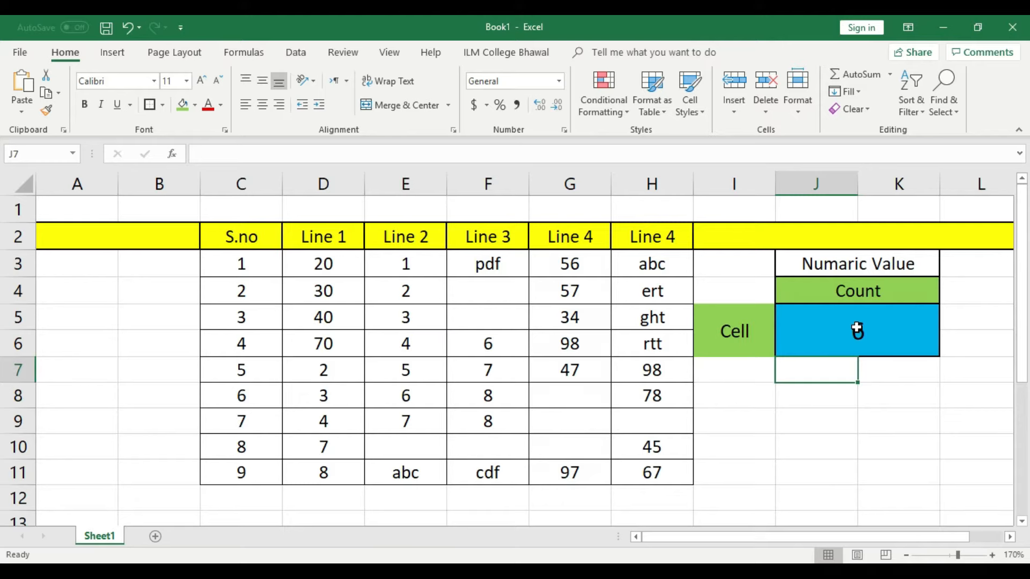
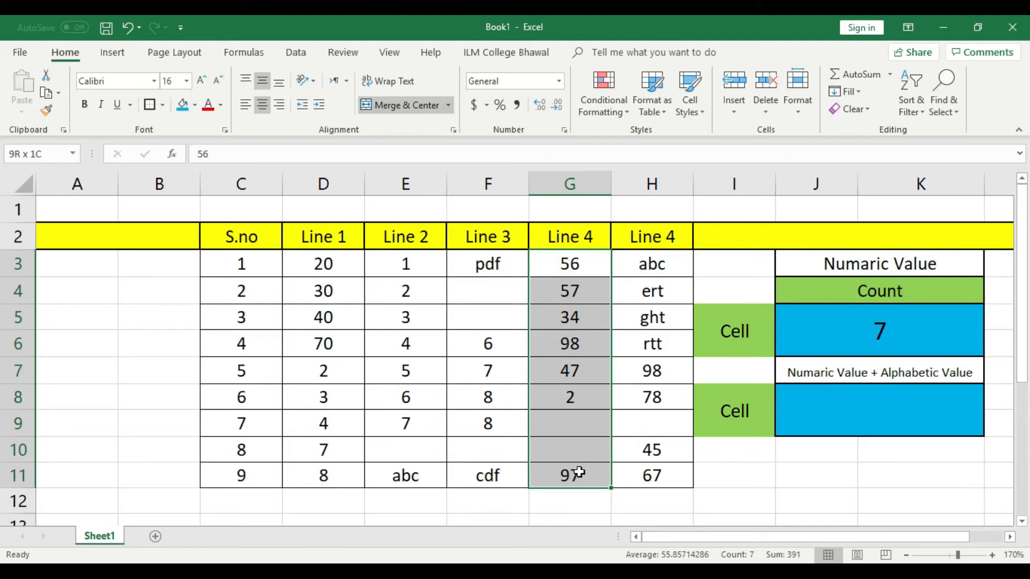
# Step: Enter =COUNTA(H3:H11) in the cell below "Numeric Value + Alphabetic Value" and middle-align its result vertically
pyautogui.moveTo(580, 472); pyautogui.dragTo(584, 467)
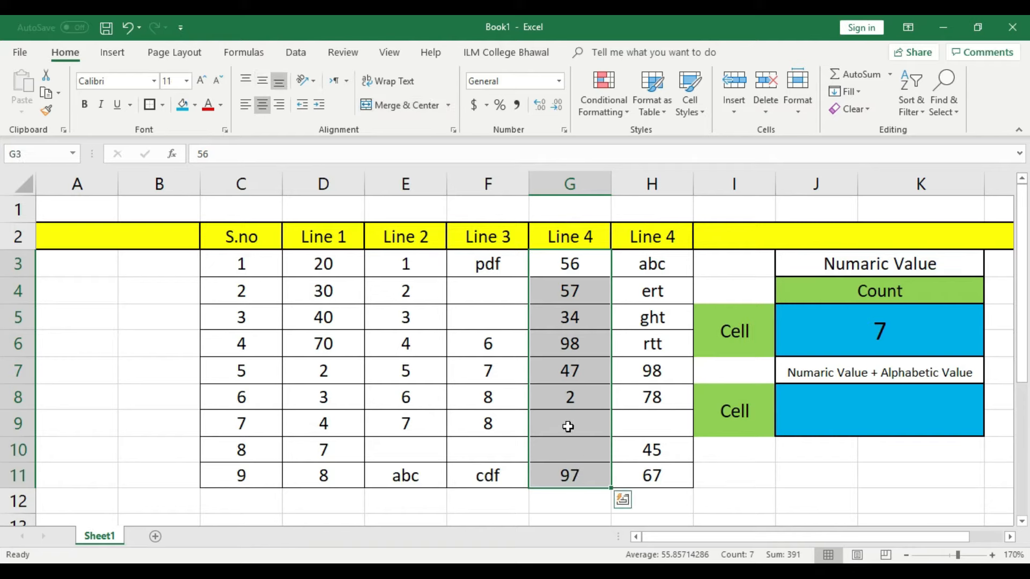
pyautogui.click(839, 476)
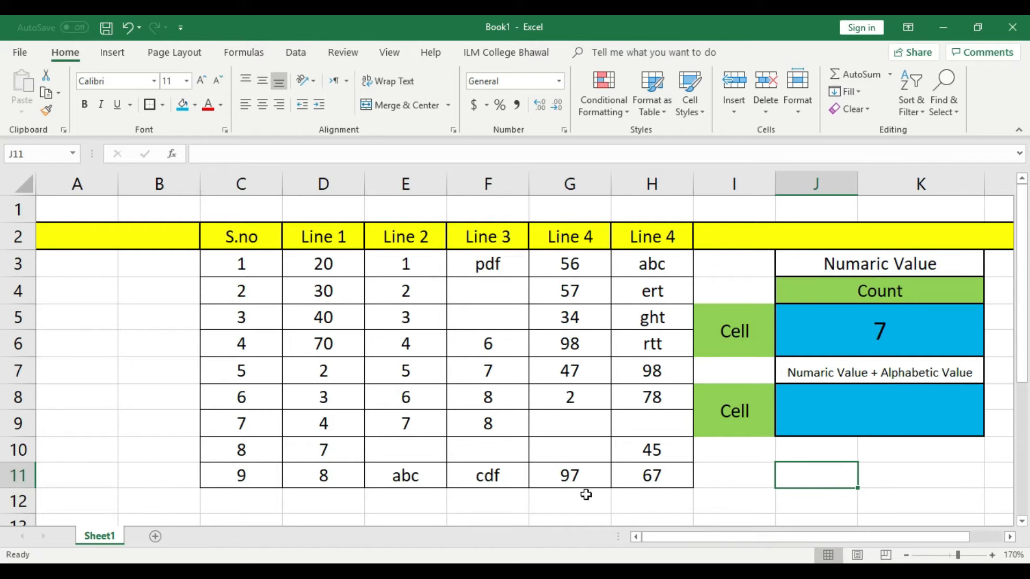
pyautogui.click(876, 412)
pyautogui.write('=')
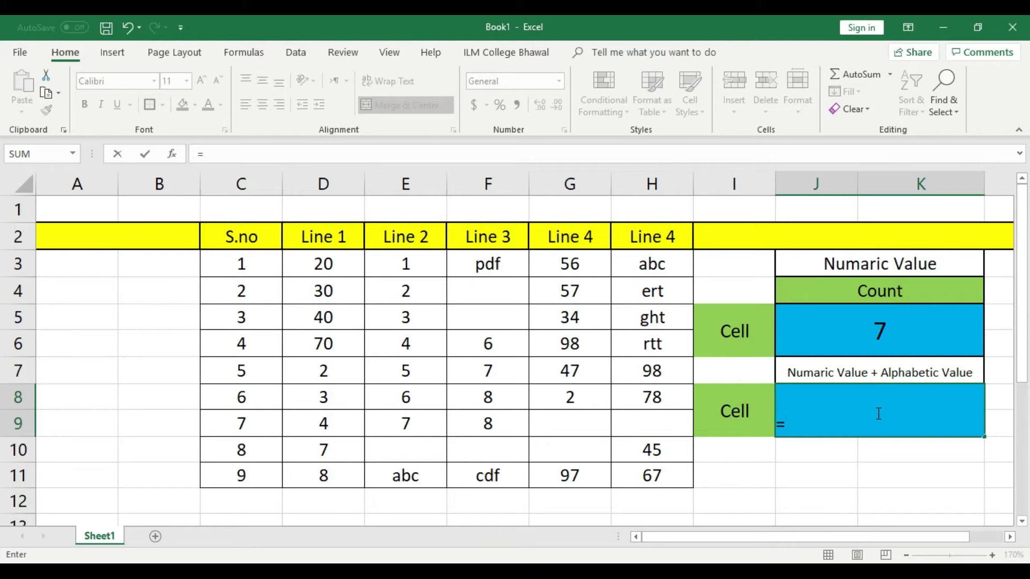
pyautogui.write('counta')
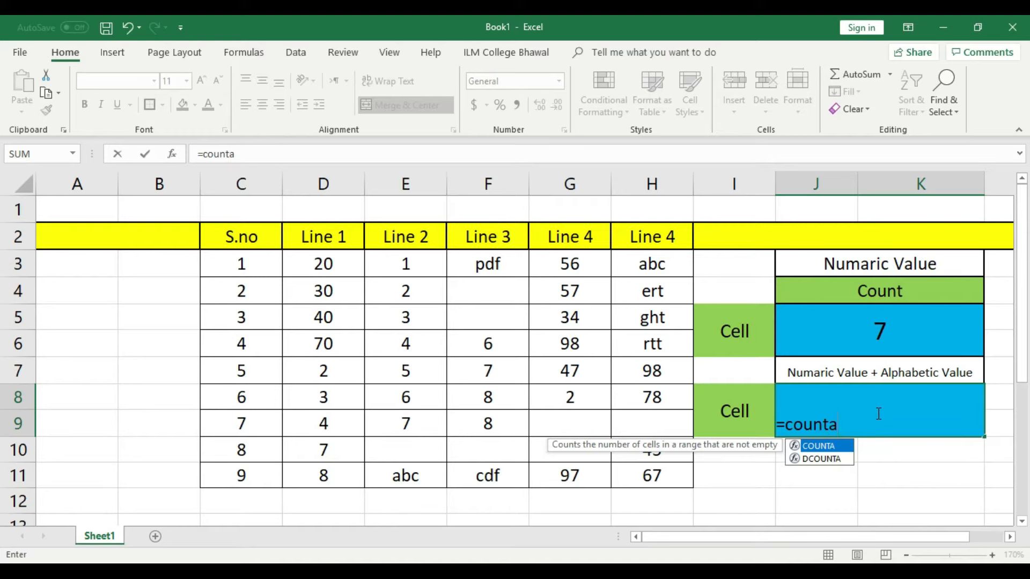
pyautogui.write('(')
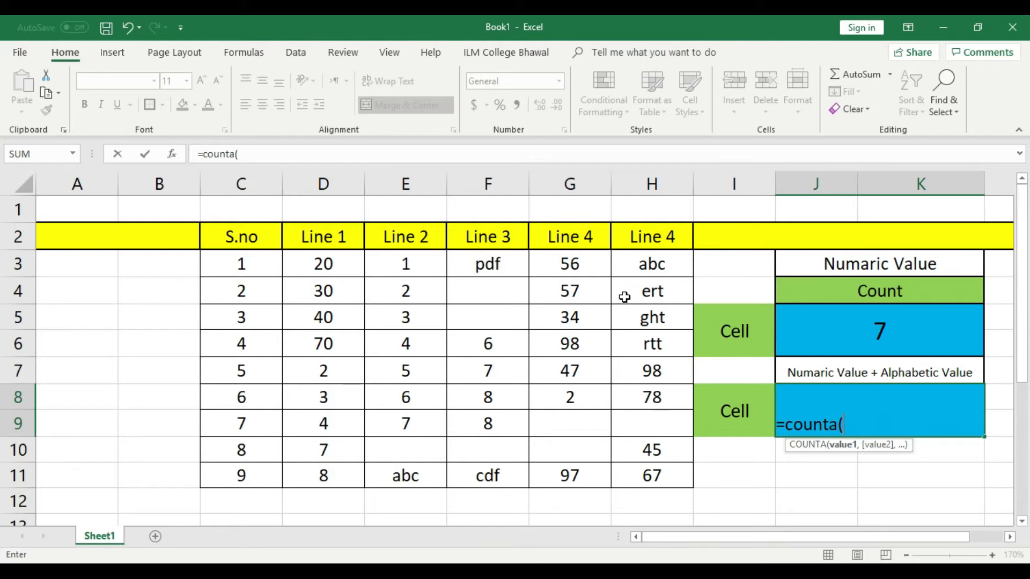
pyautogui.moveTo(661, 263); pyautogui.dragTo(672, 475)
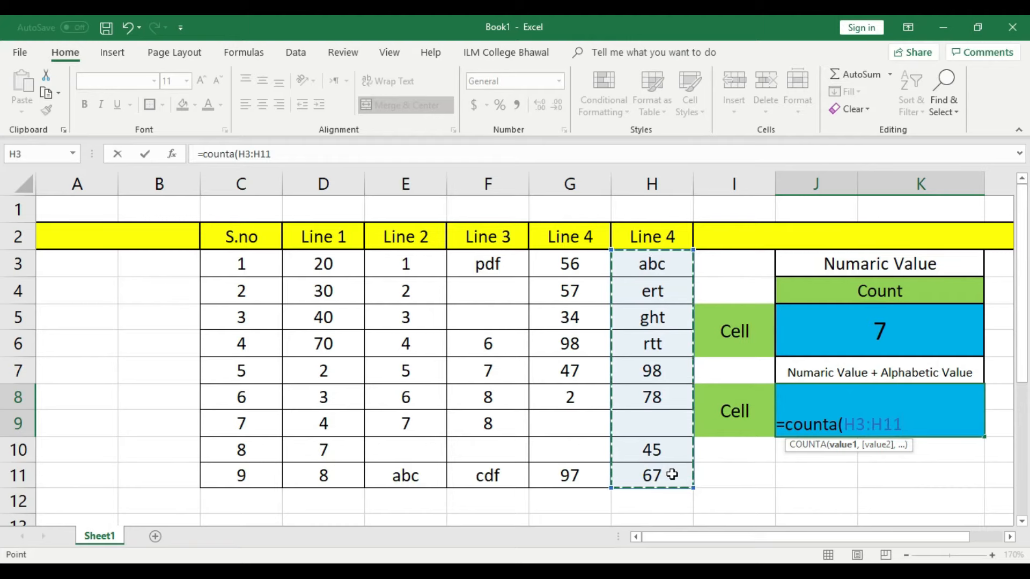
pyautogui.write(')')
pyautogui.press('Return')
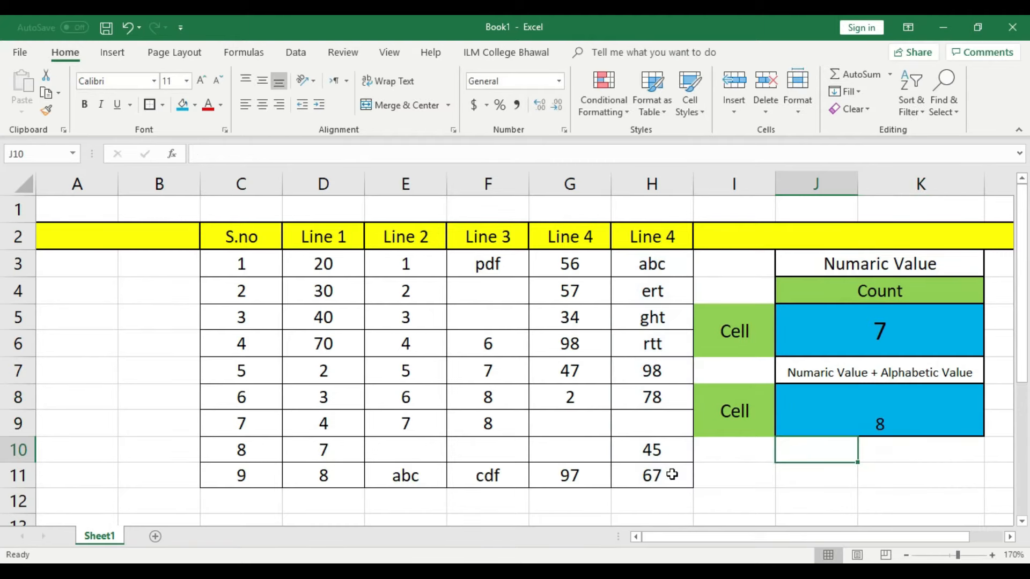
pyautogui.click(880, 421)
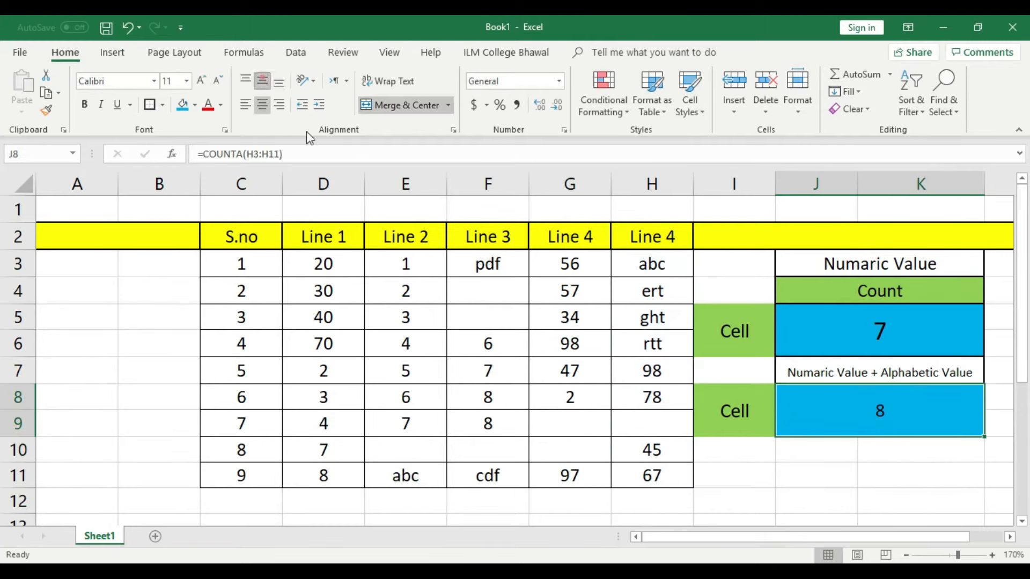
pyautogui.click(850, 478)
# Step: Compare the COUNTA result with the text and number entries in H3:H11, one cell at a time
pyautogui.click(873, 414)
pyautogui.click(665, 266)
pyautogui.click(667, 286)
pyautogui.click(664, 319)
pyautogui.click(663, 345)
pyautogui.click(664, 372)
pyautogui.click(665, 400)
pyautogui.click(674, 476)
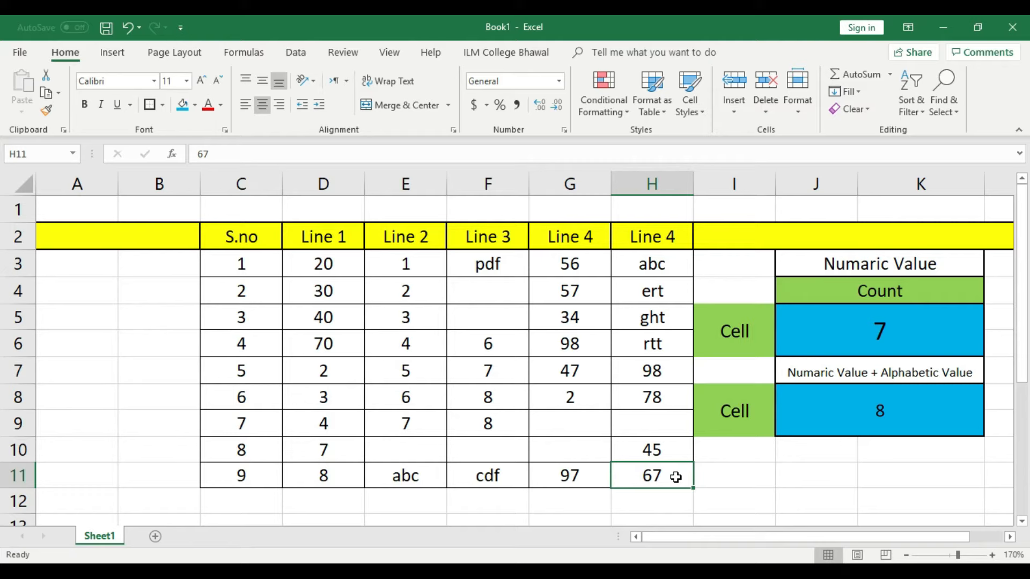
# Step: Replace the range in the COUNT formula so that it reads =COUNT(H3:H11)
pyautogui.click(906, 319)
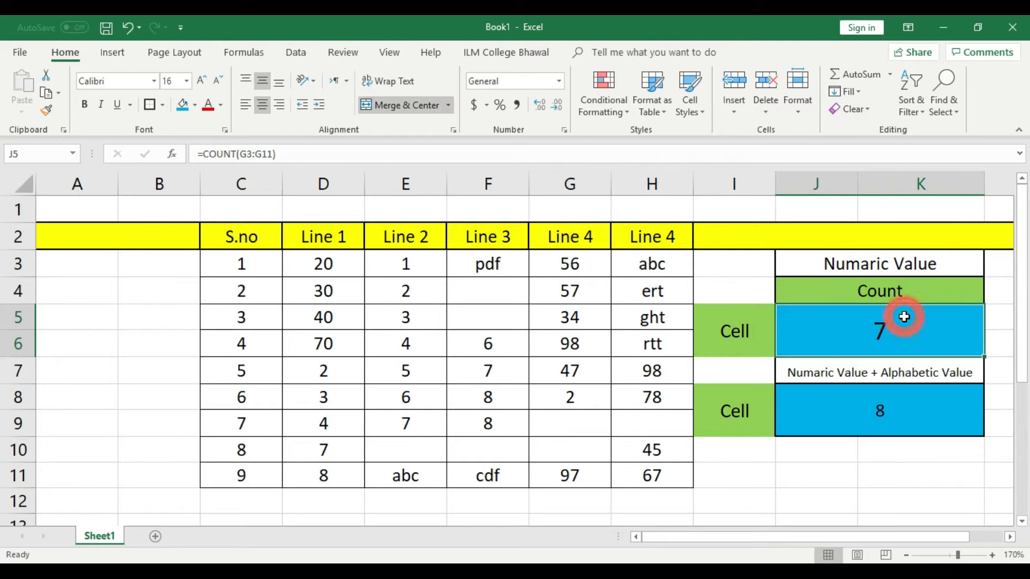
pyautogui.click(271, 156)
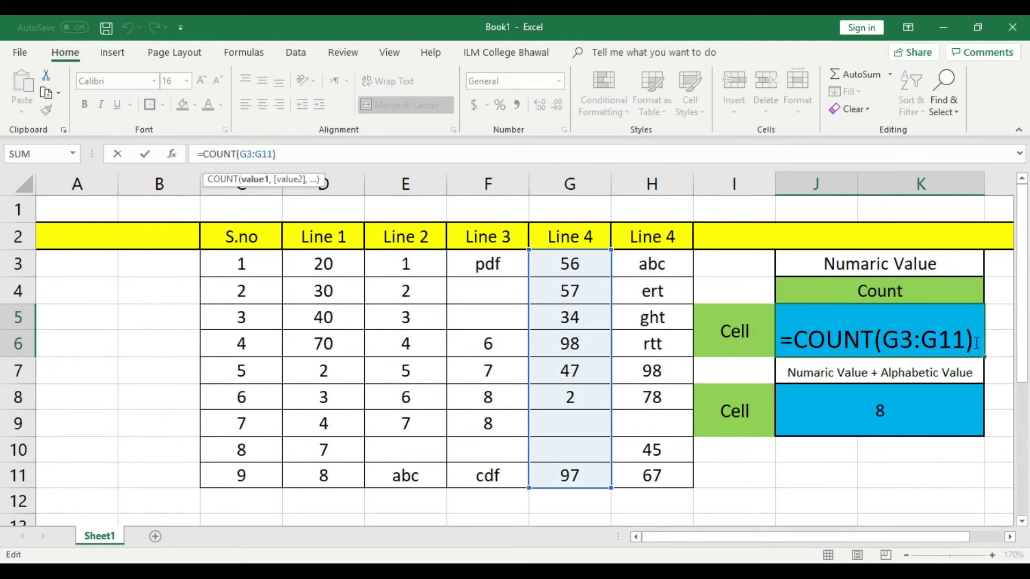
pyautogui.click(962, 337)
pyautogui.press('BackSpace')
pyautogui.press('BackSpace')
pyautogui.press('BackSpace')
pyautogui.press('BackSpace')
pyautogui.press('BackSpace')
pyautogui.press('BackSpace')
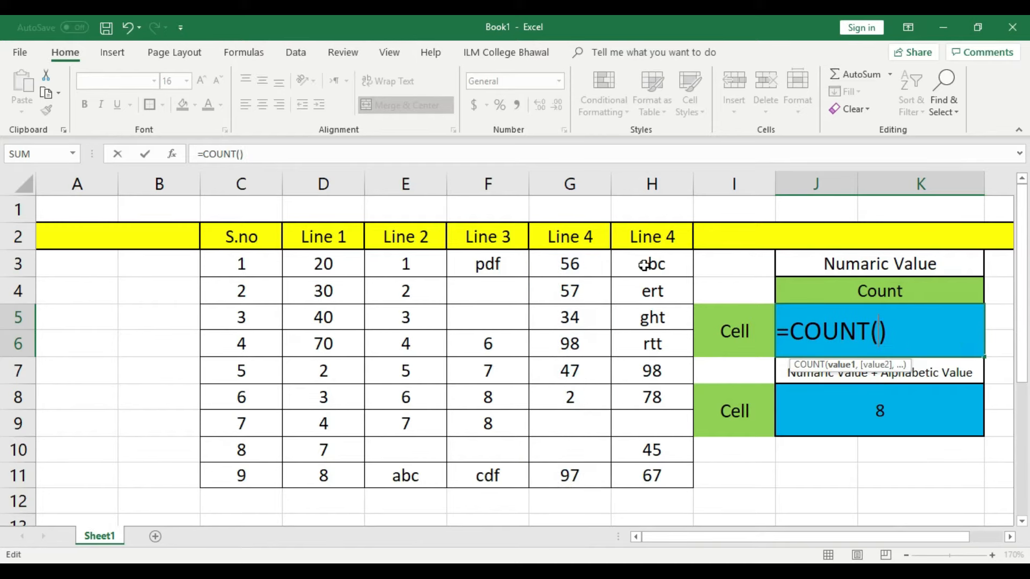
pyautogui.moveTo(643, 265); pyautogui.dragTo(661, 469)
pyautogui.press('Return')
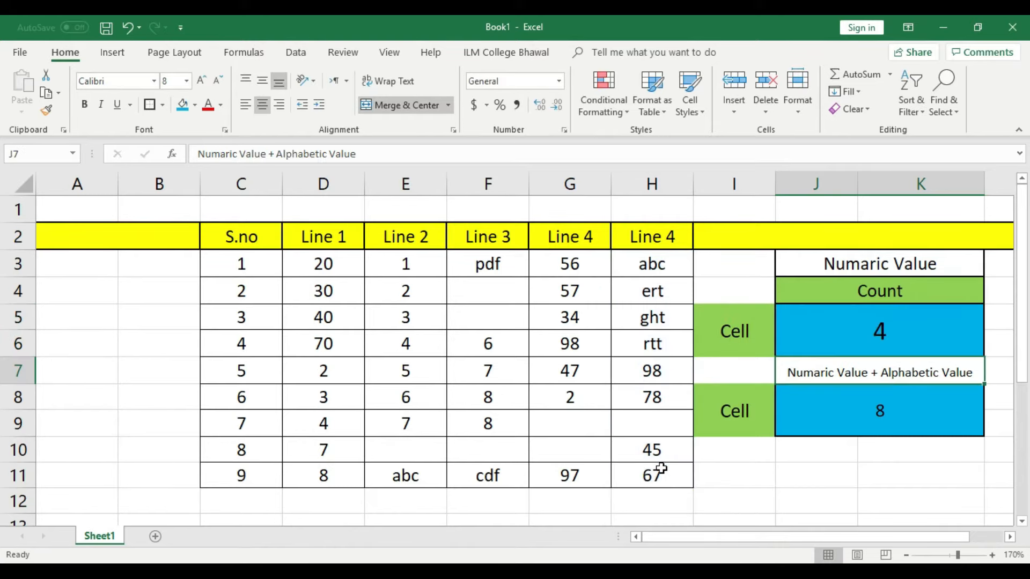
# Step: Fill the whole of column H with light blue and check it against the COUNT cell
pyautogui.click(655, 179)
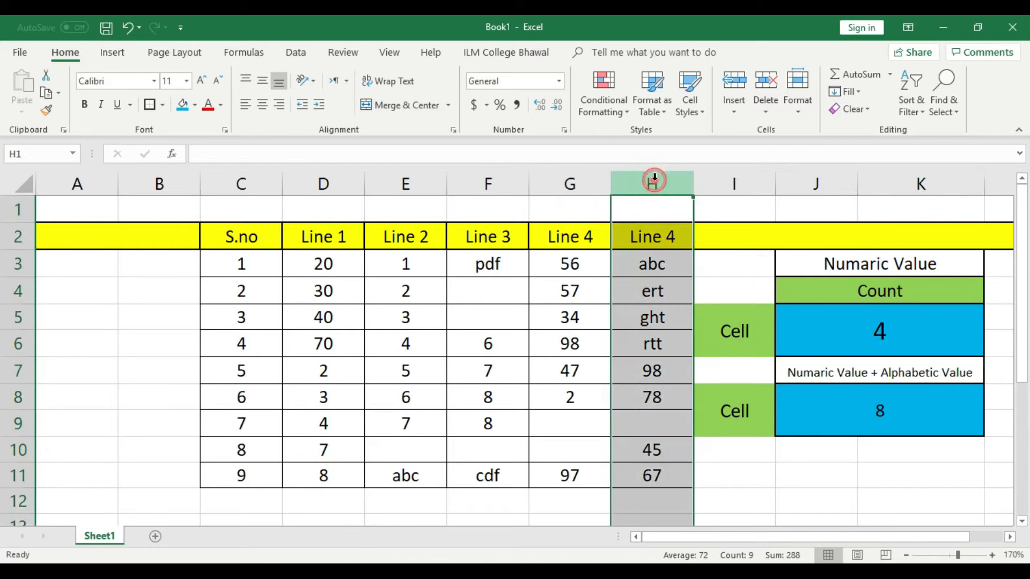
pyautogui.click(195, 104)
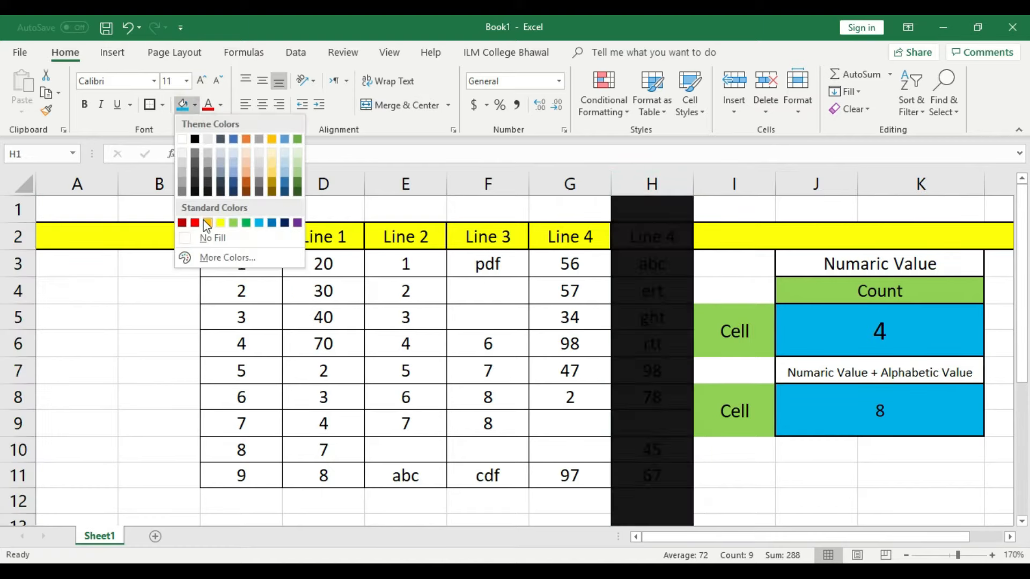
pyautogui.click(258, 224)
pyautogui.click(721, 272)
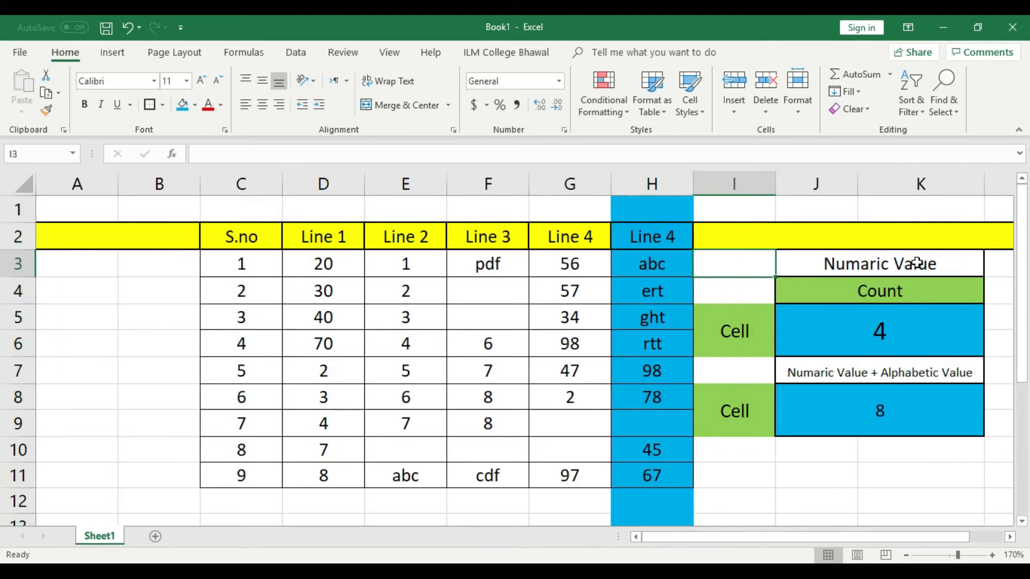
pyautogui.click(926, 329)
pyautogui.click(648, 176)
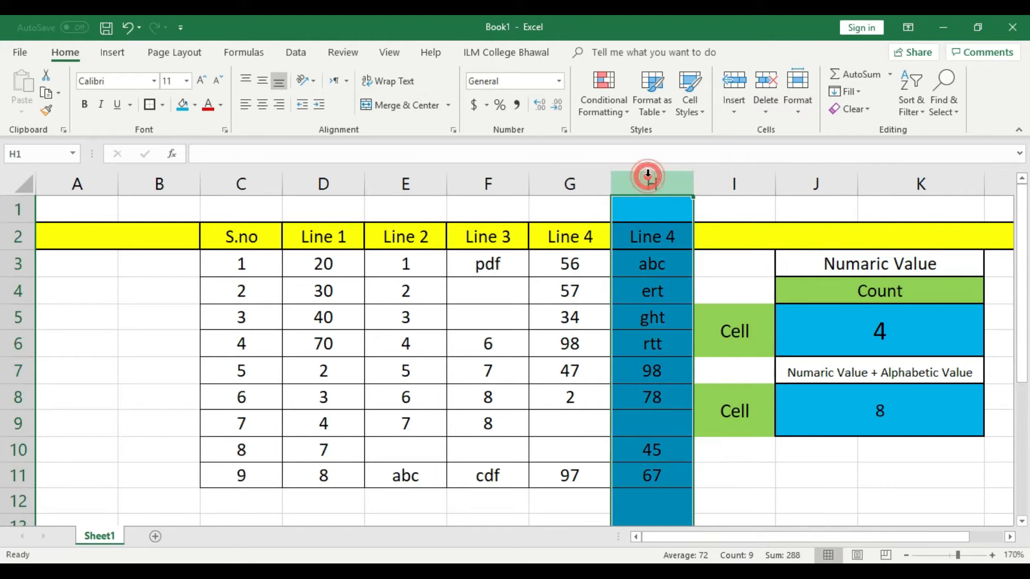
pyautogui.click(902, 331)
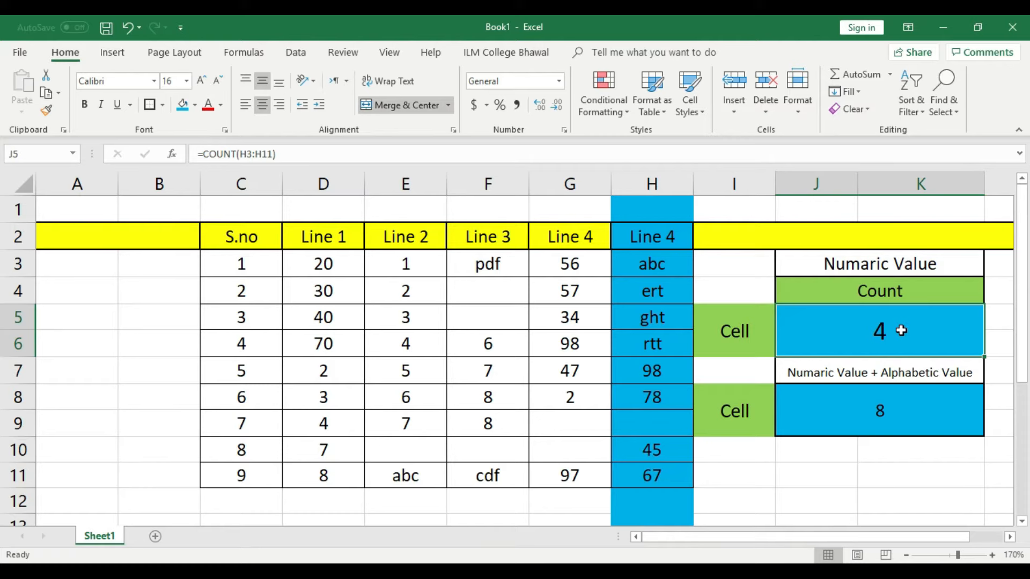
# Step: Fill the numeric cells H7, H8, H10 and H11 with yellow
pyautogui.click(653, 481)
pyautogui.click(195, 105)
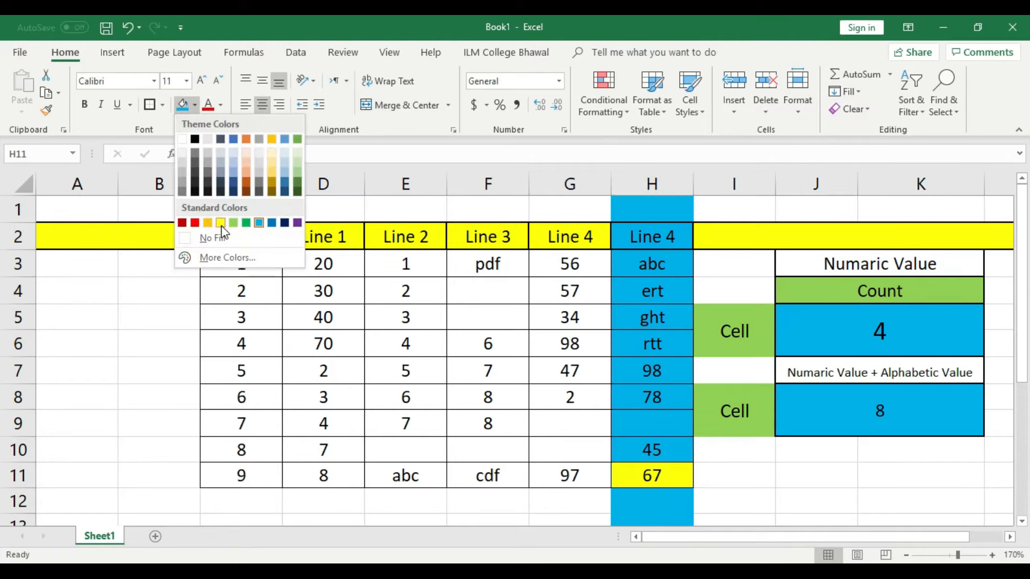
pyautogui.click(217, 220)
pyautogui.click(652, 450)
pyautogui.click(182, 105)
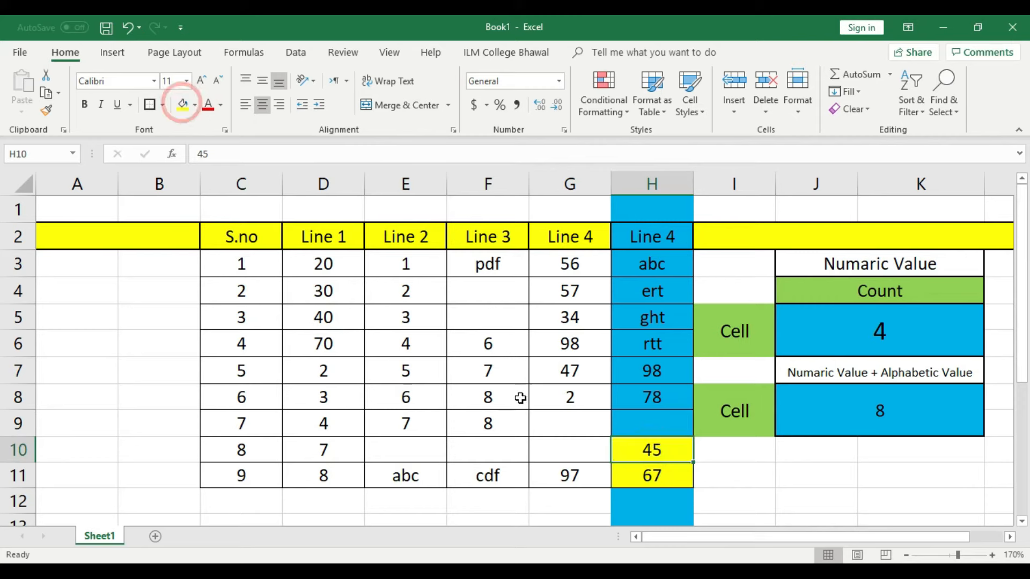
pyautogui.click(672, 396)
pyautogui.click(195, 105)
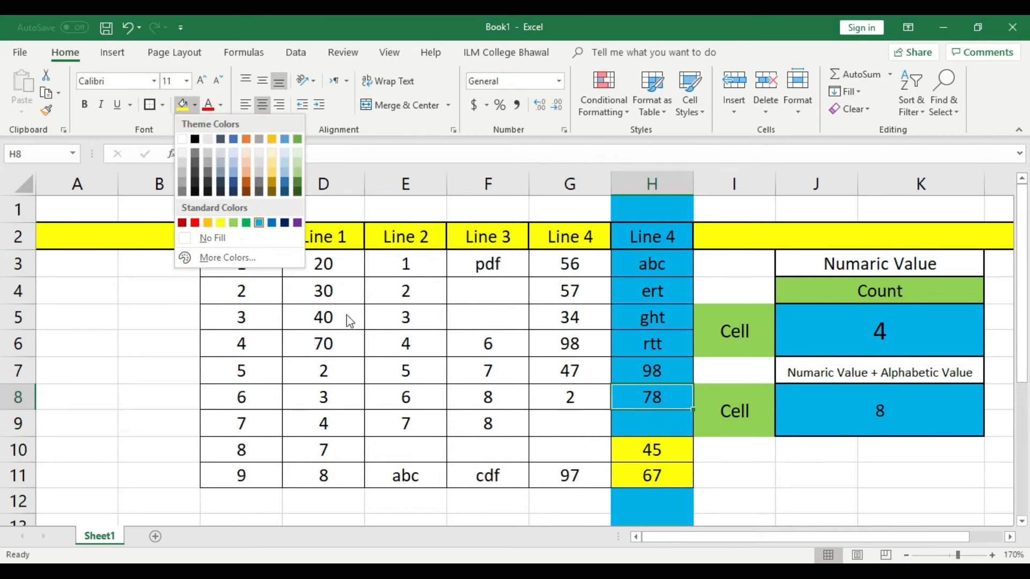
pyautogui.click(220, 222)
pyautogui.click(650, 370)
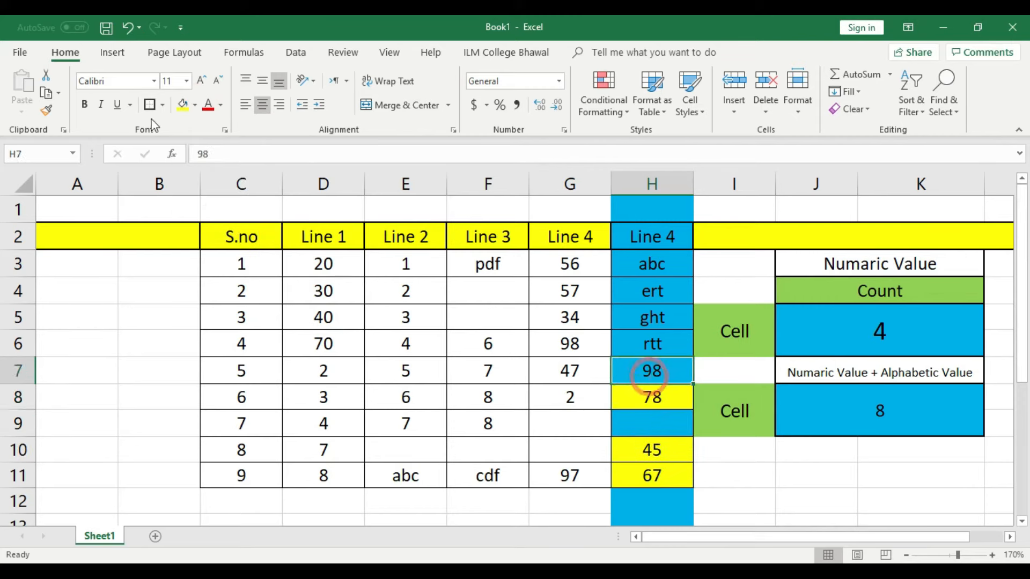
pyautogui.click(181, 105)
# Step: Check the COUNT and COUNTA cells against every cell from H3 to H11
pyautogui.click(859, 329)
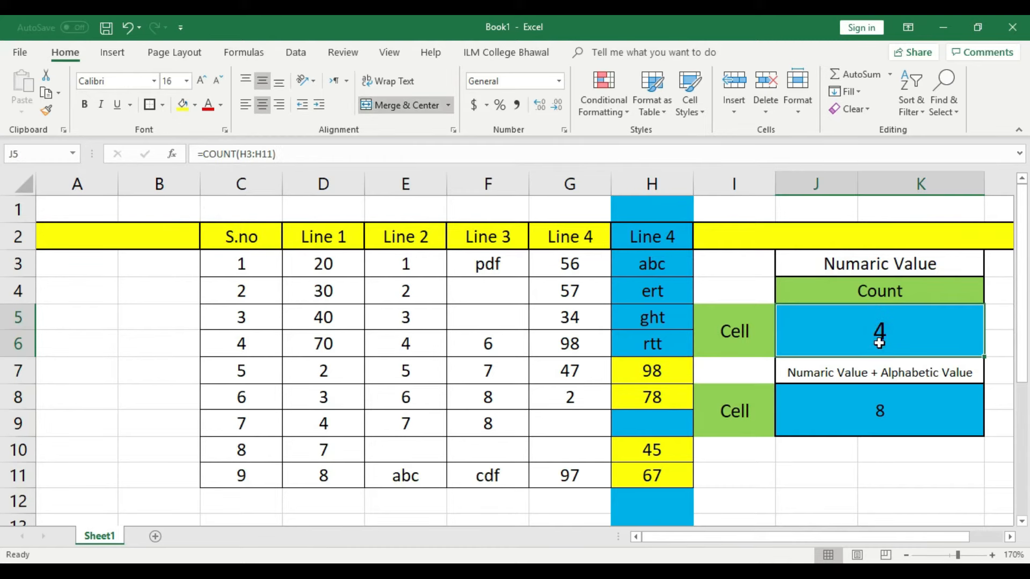
pyautogui.click(903, 411)
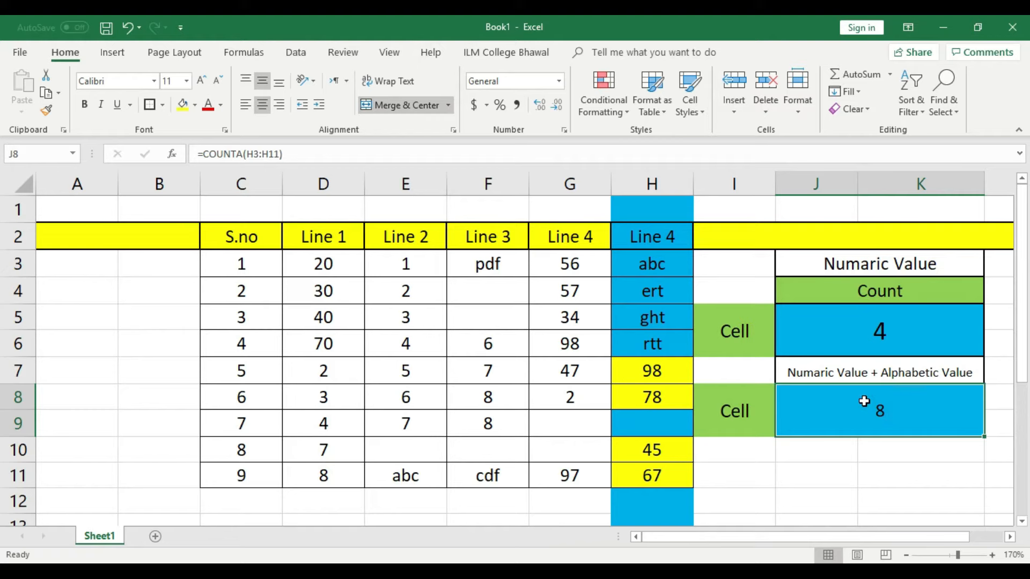
pyautogui.click(674, 265)
pyautogui.click(673, 291)
pyautogui.click(671, 317)
pyautogui.click(671, 343)
pyautogui.click(674, 370)
pyautogui.click(677, 398)
pyautogui.click(677, 424)
pyautogui.click(677, 449)
pyautogui.click(678, 474)
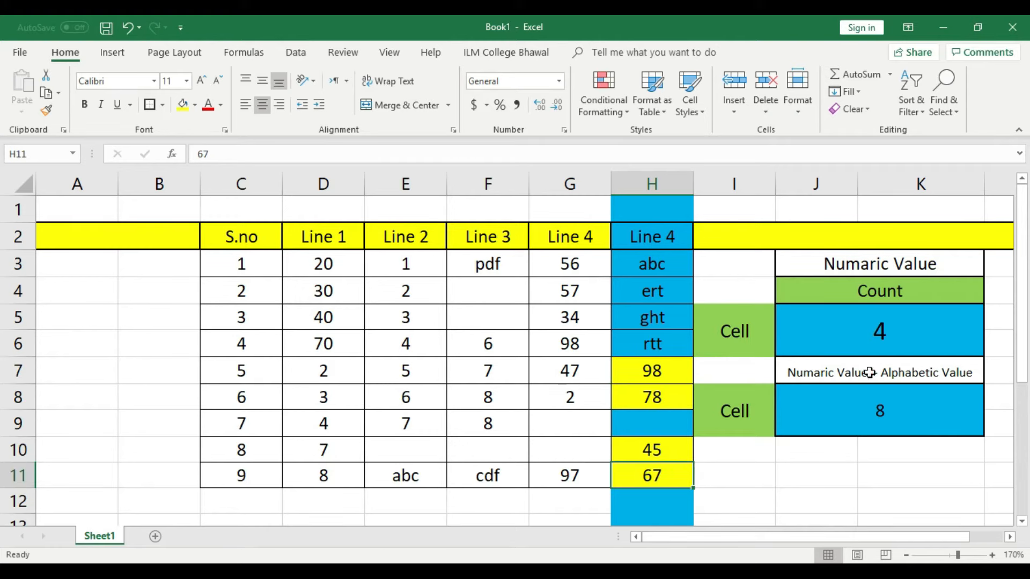
# Step: Review the COUNTA cell again and go down column H from H3 to the blank cell H9
pyautogui.click(885, 415)
pyautogui.click(885, 415)
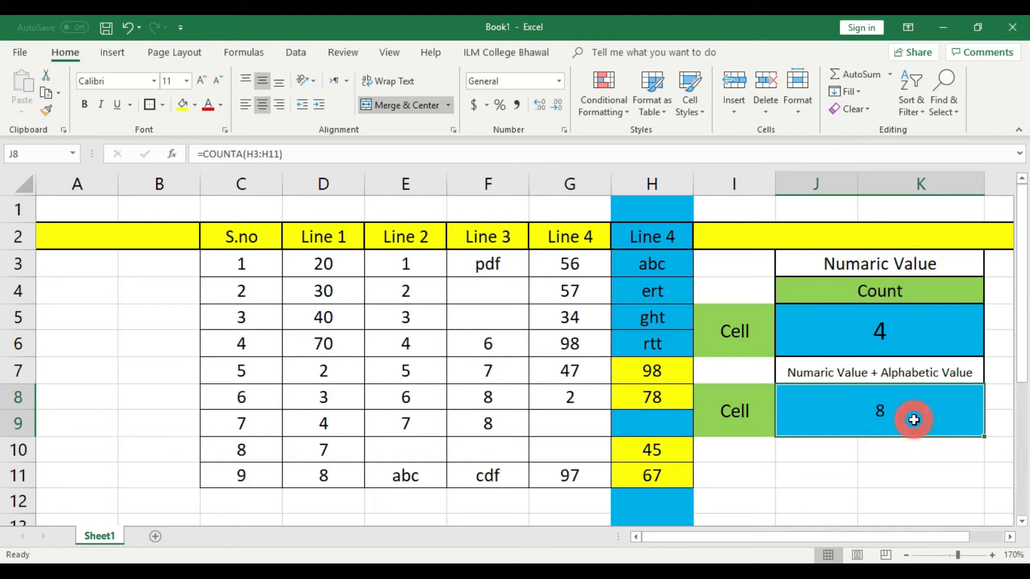
pyautogui.click(662, 264)
pyautogui.press('Down')
pyautogui.press('Down')
pyautogui.press('Down')
pyautogui.press('Down')
pyautogui.press('Down')
pyautogui.press('Down')
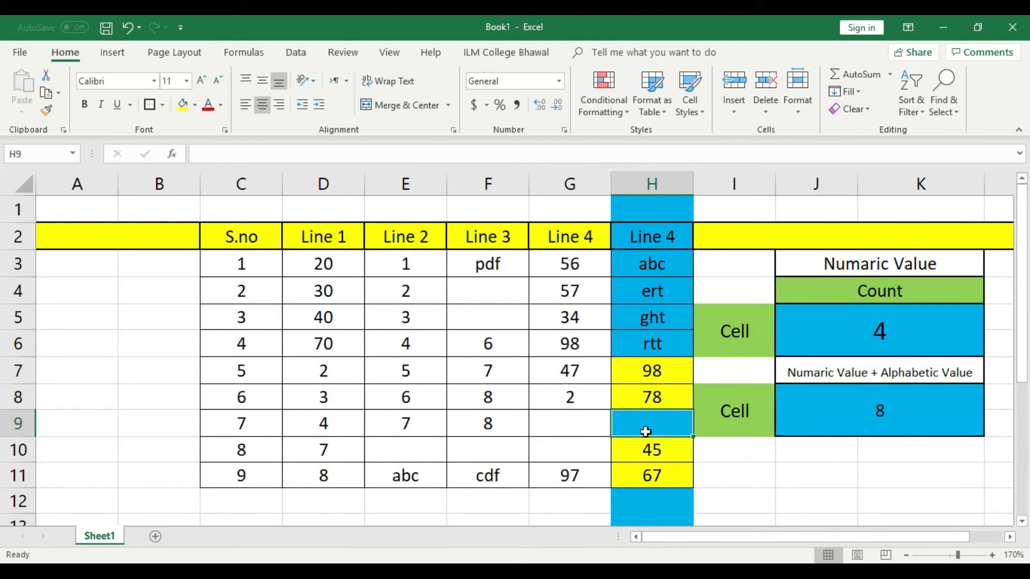
# Step: Go back up column H from H11 to H3 and check the COUNTA cell against the blank cell H9
pyautogui.click(664, 477)
pyautogui.click(661, 449)
pyautogui.click(661, 423)
pyautogui.click(662, 397)
pyautogui.click(662, 372)
pyautogui.click(662, 346)
pyautogui.click(662, 319)
pyautogui.click(662, 293)
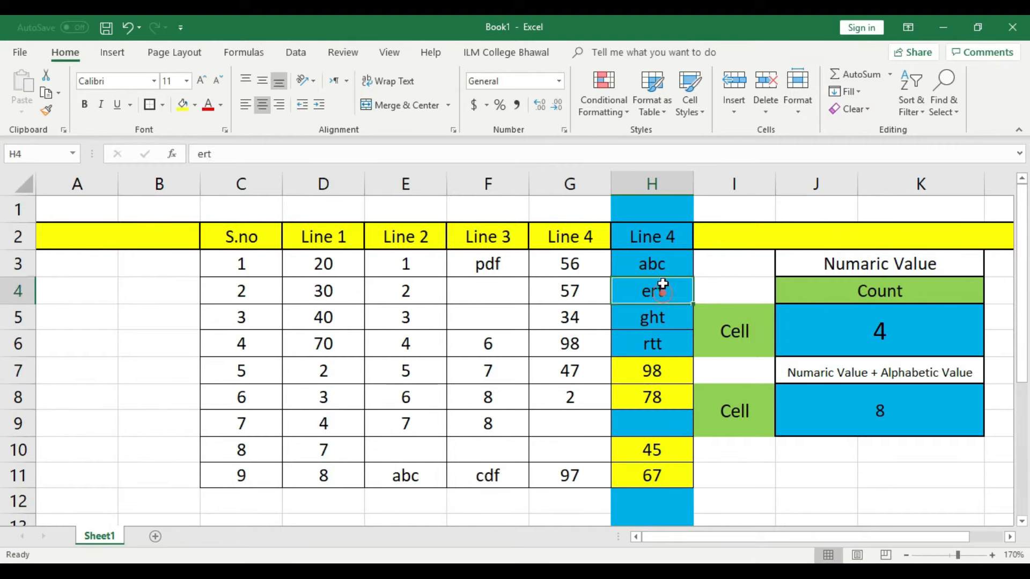
pyautogui.click(662, 268)
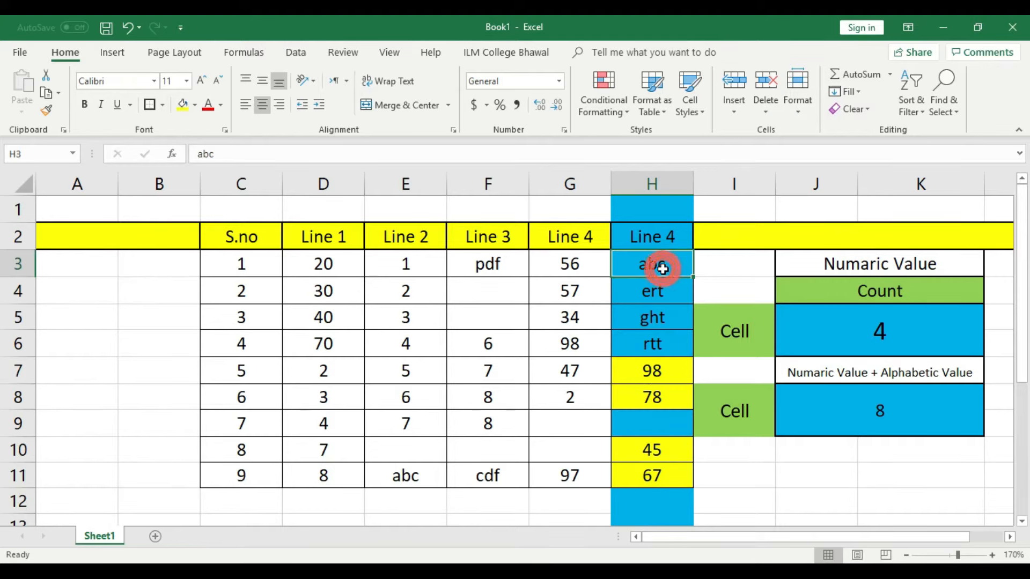
pyautogui.click(786, 420)
pyautogui.click(664, 426)
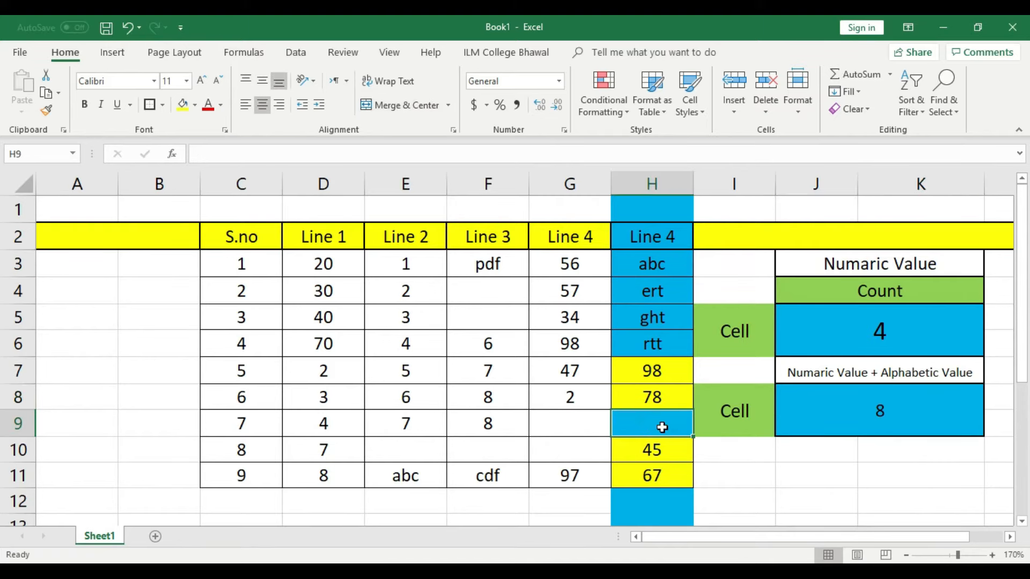
pyautogui.click(927, 413)
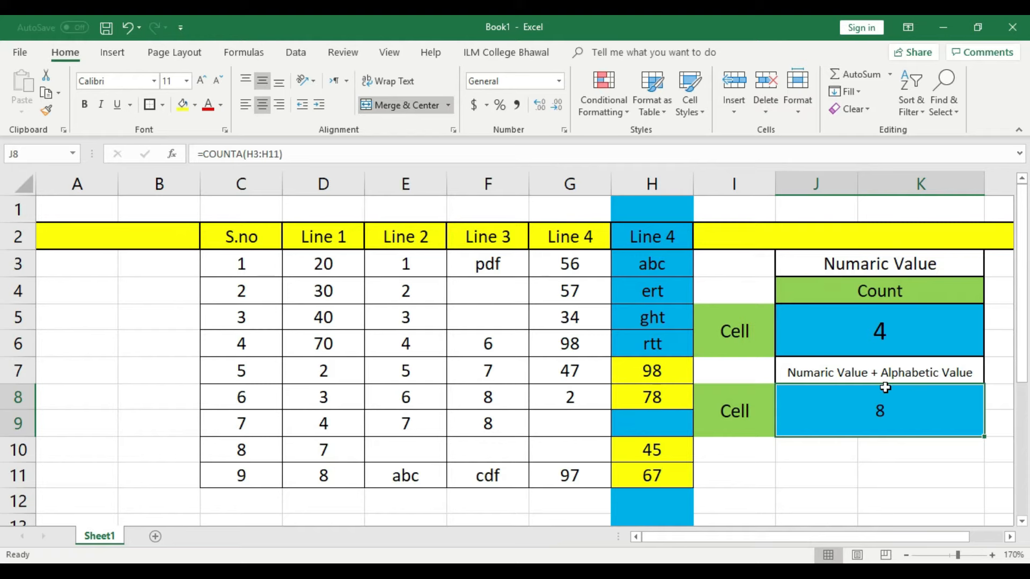
# Step: Copy the "Numaric Value + Alphabetic Value" block with its Cell label and result cell, and paste it directly below at I10
pyautogui.moveTo(717, 371); pyautogui.dragTo(838, 404)
pyautogui.rightClick(838, 403)
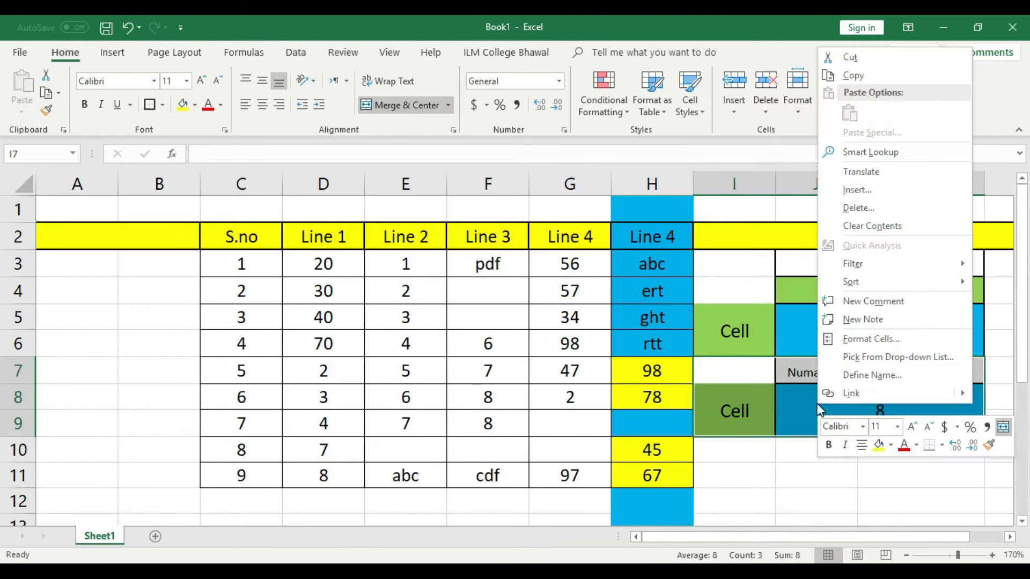
pyautogui.click(853, 75)
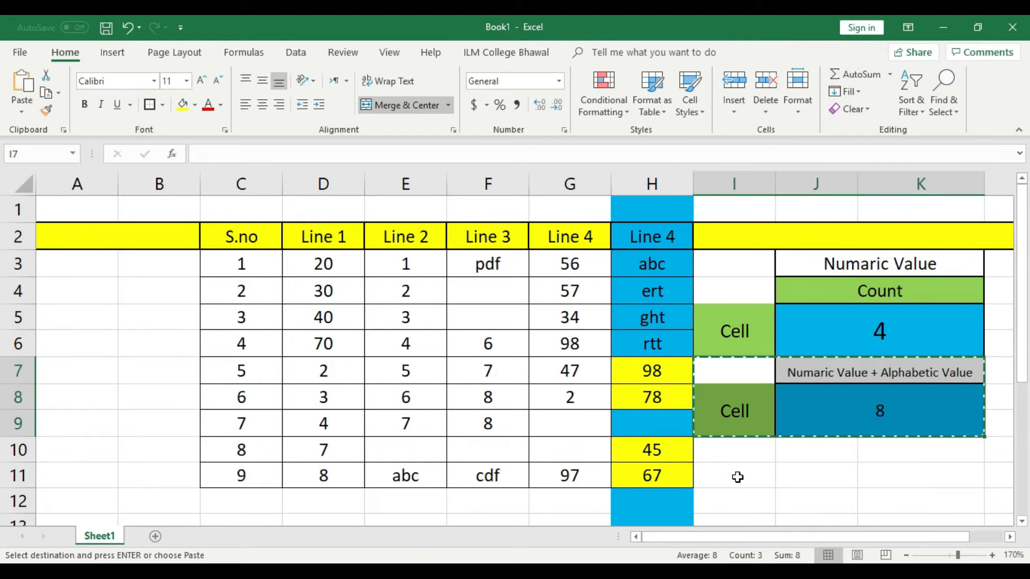
pyautogui.rightClick(732, 456)
pyautogui.click(772, 205)
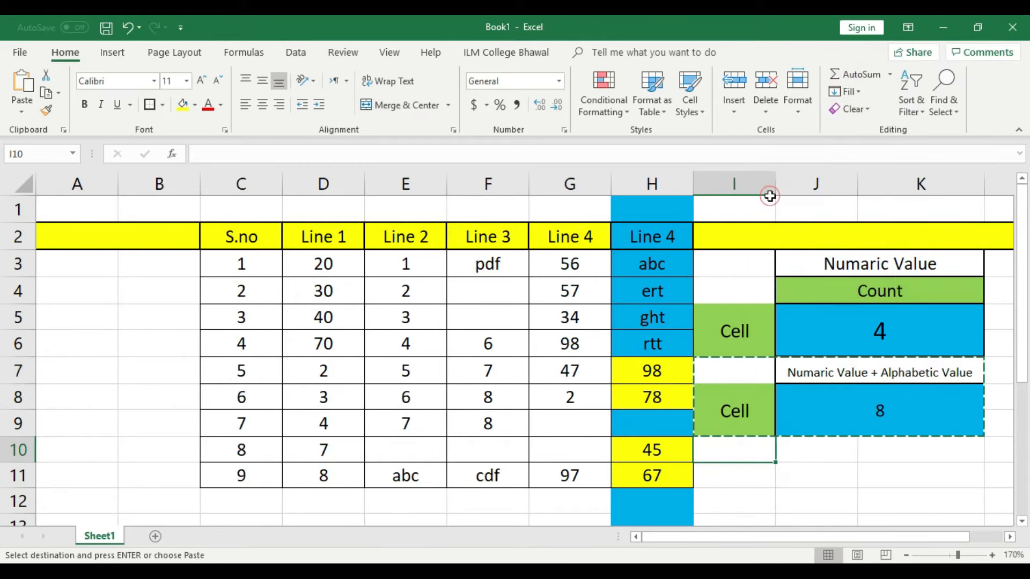
pyautogui.click(895, 296)
pyautogui.click(823, 476)
pyautogui.click(738, 374)
pyautogui.moveTo(737, 376); pyautogui.dragTo(864, 407)
pyautogui.click(739, 452)
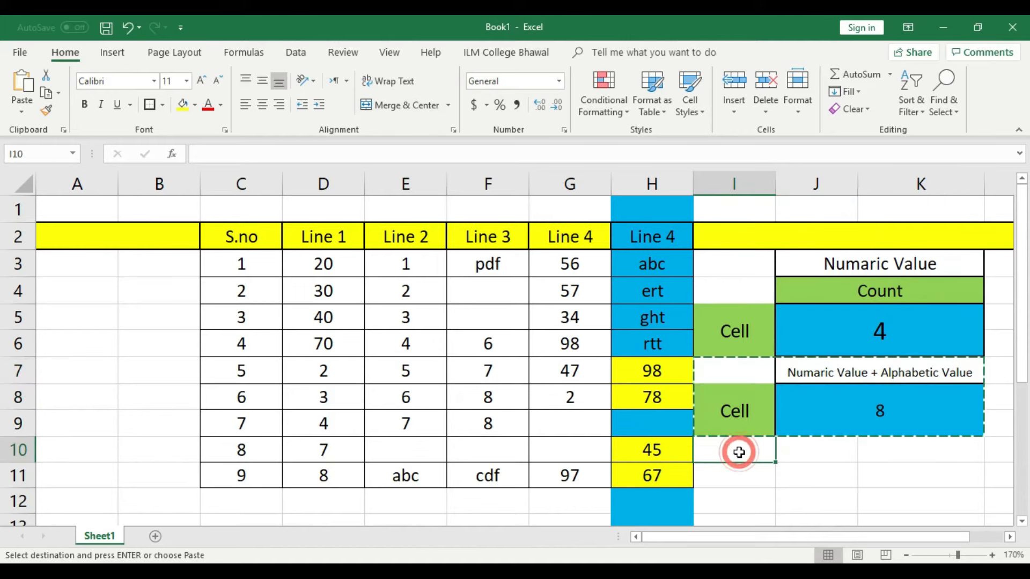
pyautogui.hotkey('ctrl', 'v')
# Step: Clear the COUNTA formula from the pasted result cell J11
pyautogui.click(894, 485)
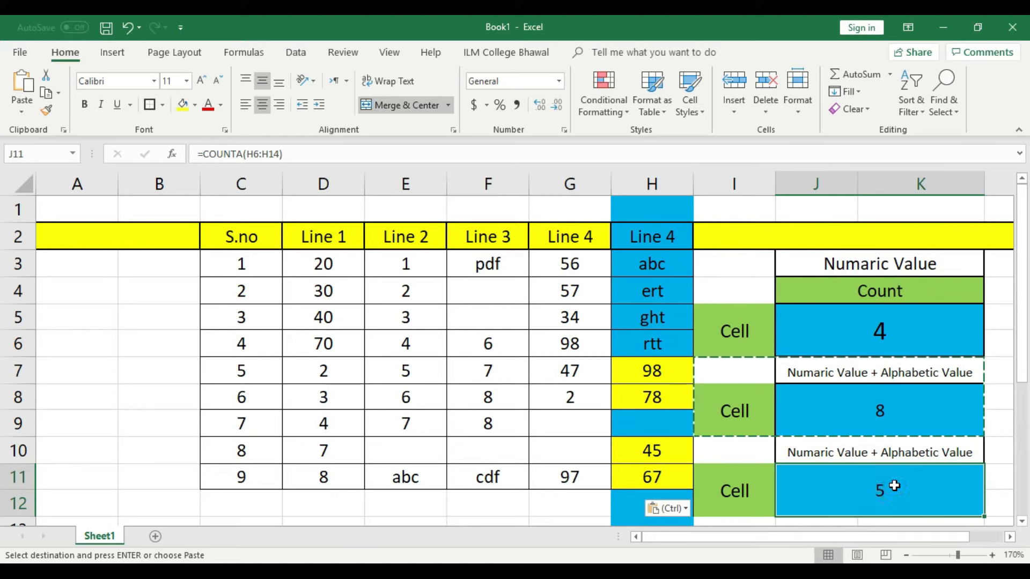
pyautogui.doubleClick(894, 485)
pyautogui.moveTo(940, 489); pyautogui.dragTo(784, 491)
pyautogui.press('BackSpace')
pyautogui.press('BackSpace')
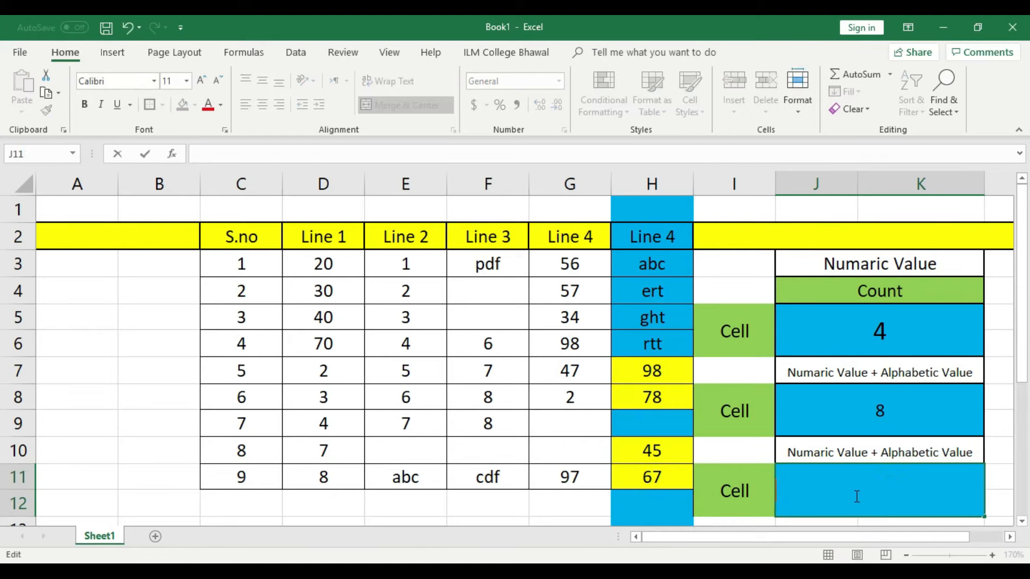
pyautogui.click(845, 423)
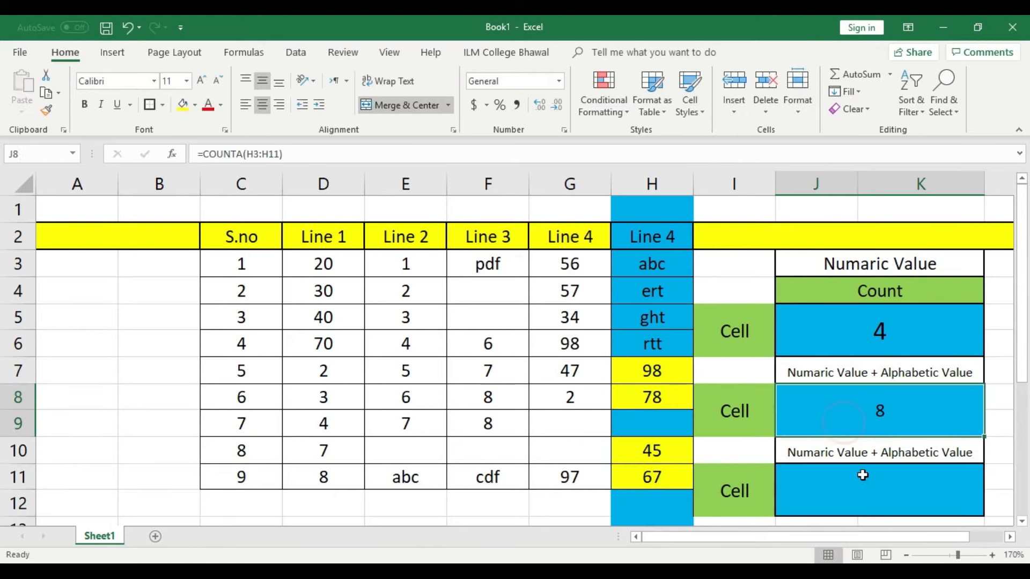
# Step: Replace the pasted block's heading in J10 with "Blaank Cell"
pyautogui.click(926, 455)
pyautogui.write('B')
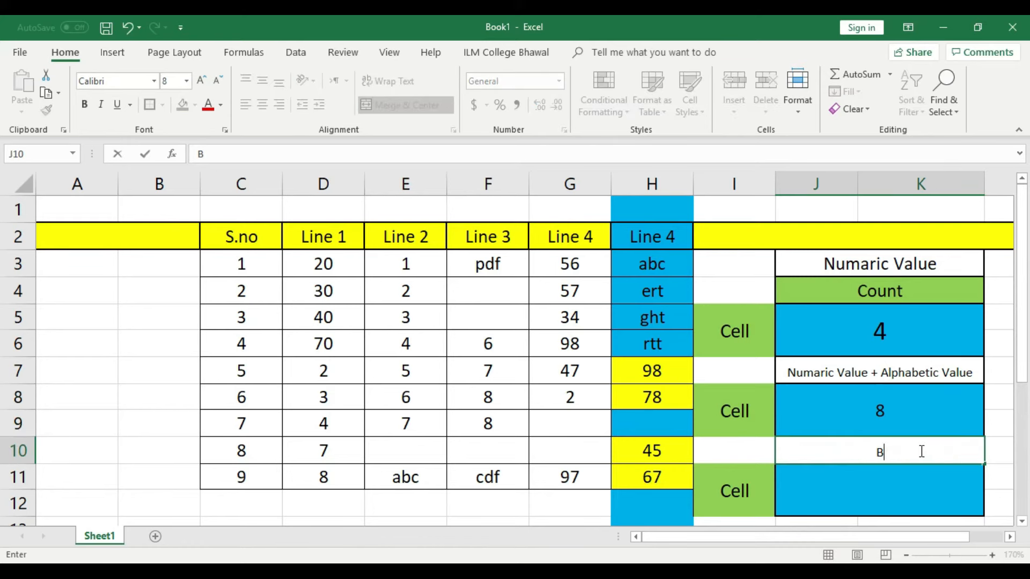
pyautogui.write('laank Cell')
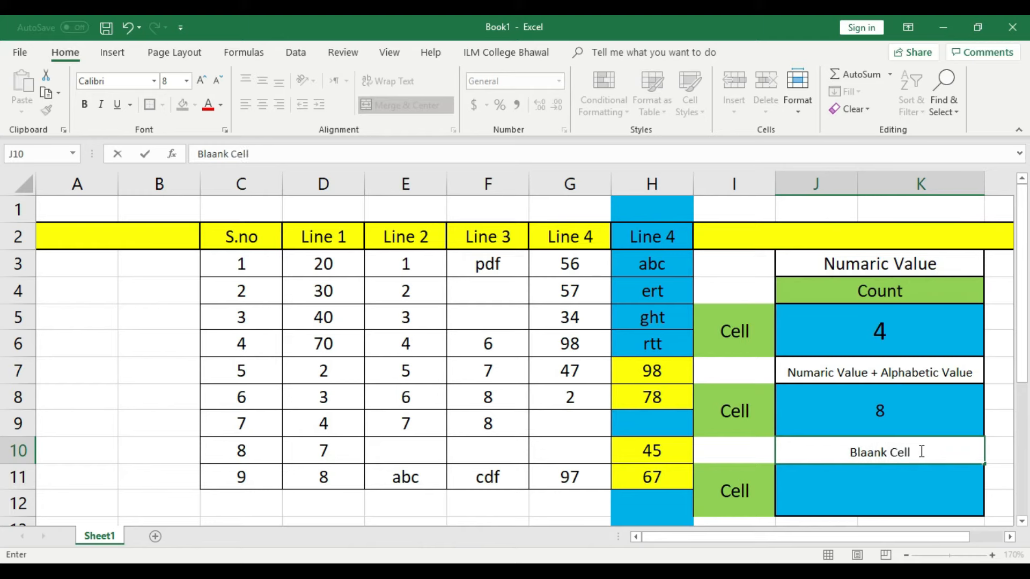
pyautogui.click(904, 485)
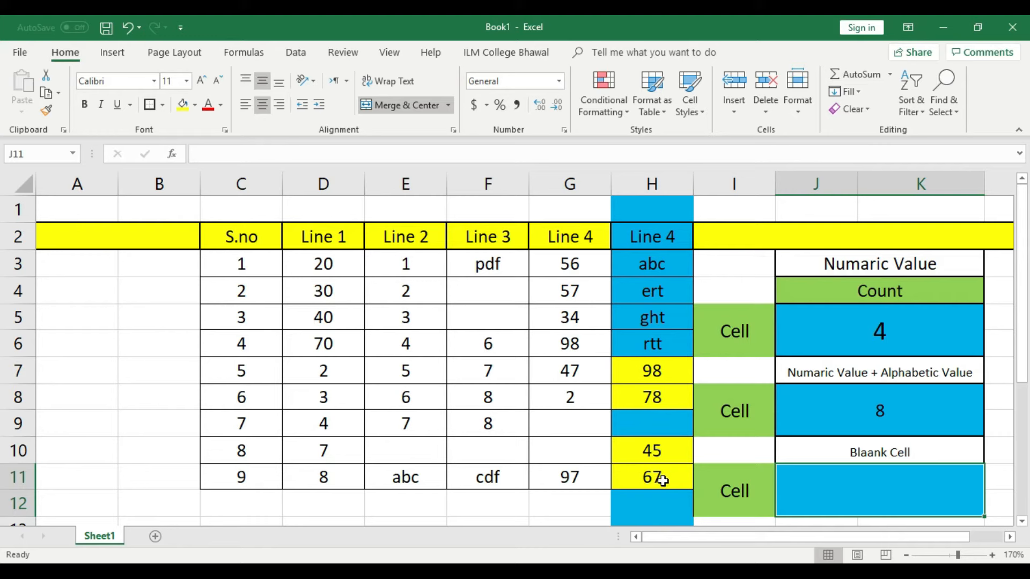
# Step: Enter the formula =countblank(H3:H11) in J11 to count the empty cells of the last Line 4 column
pyautogui.click(945, 407)
pyautogui.click(917, 491)
pyautogui.click(901, 417)
pyautogui.click(899, 489)
pyautogui.write('=')
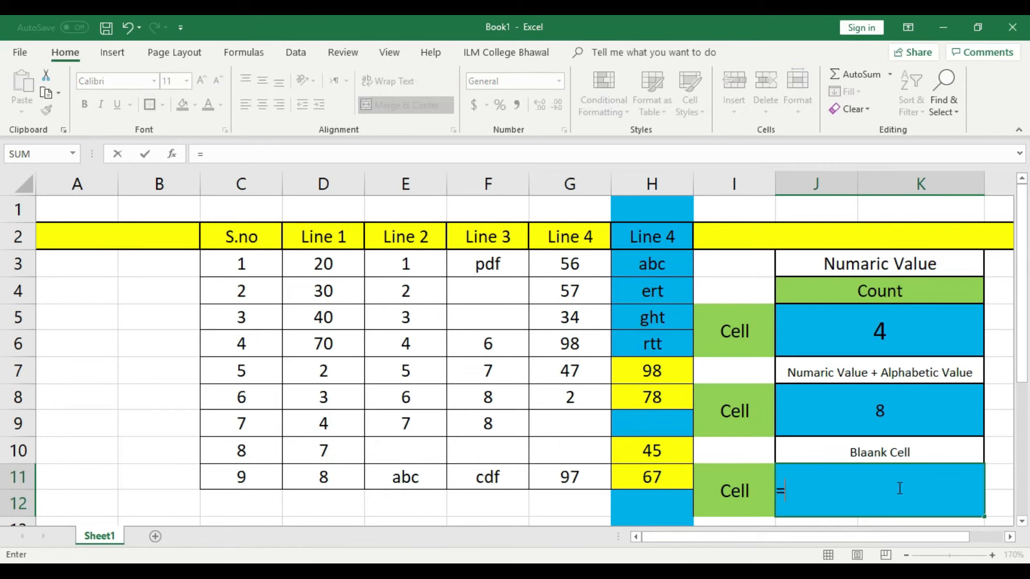
pyautogui.write('coun')
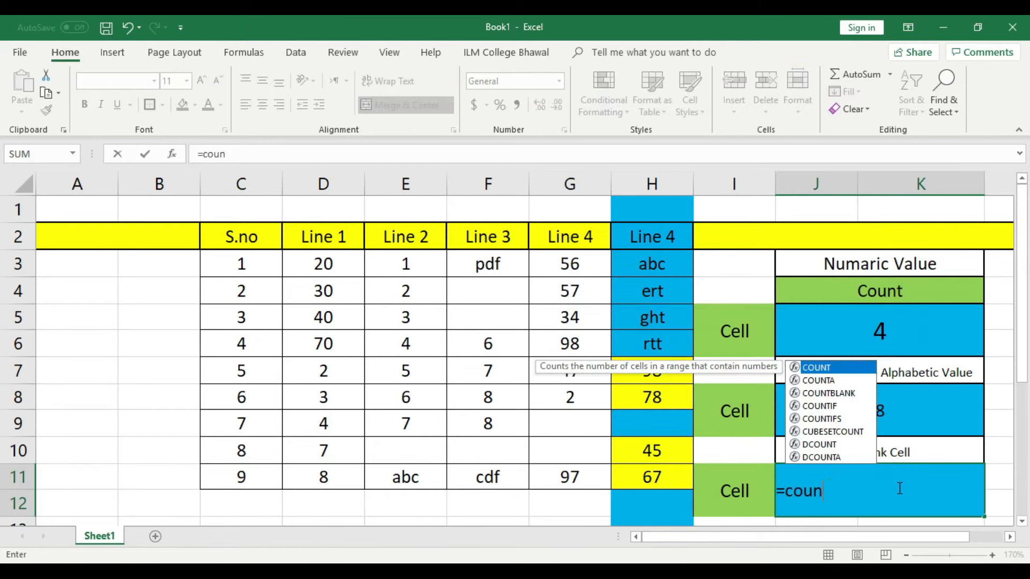
pyautogui.write('tblank')
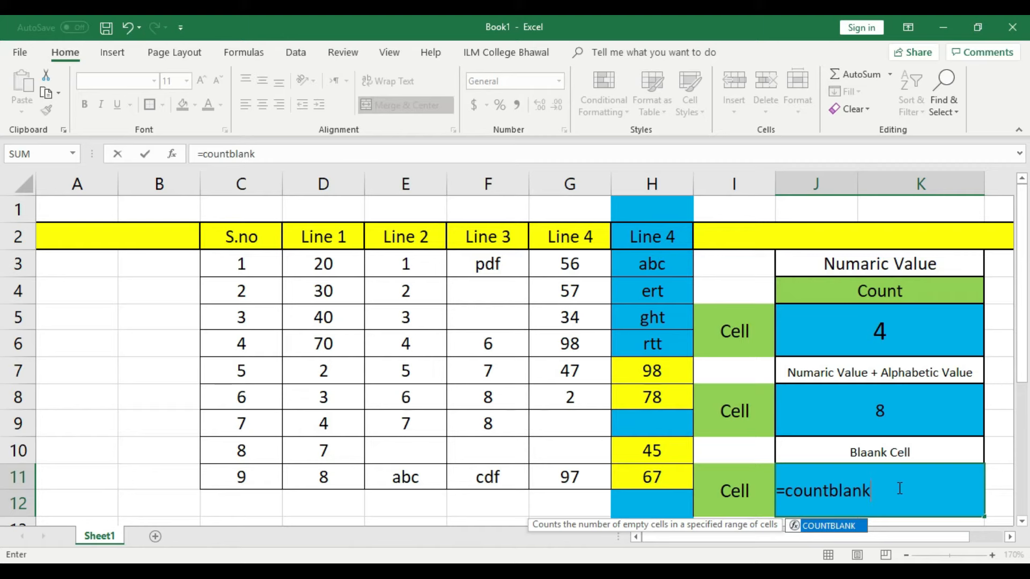
pyautogui.write('(')
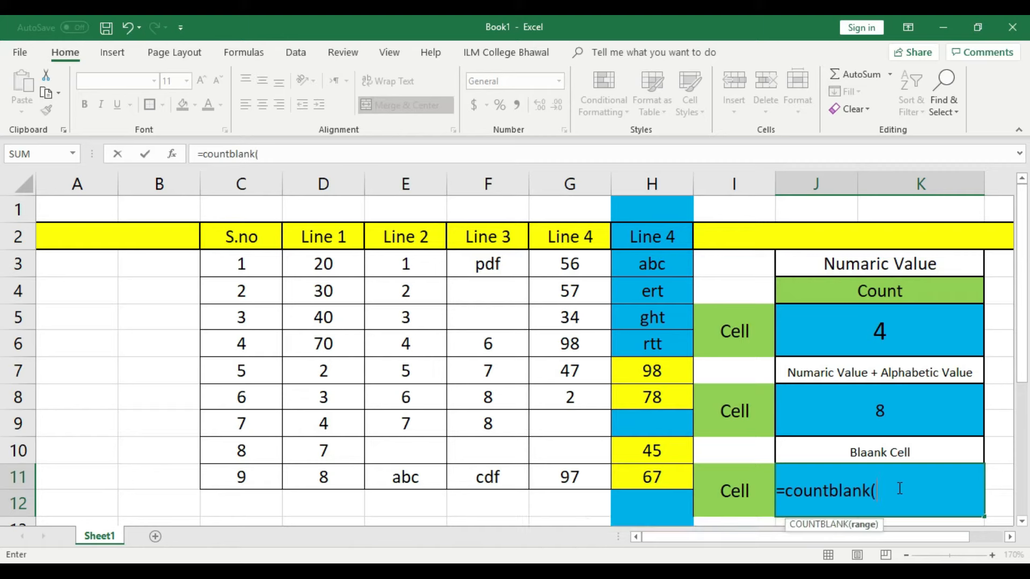
pyautogui.moveTo(648, 258); pyautogui.dragTo(665, 475)
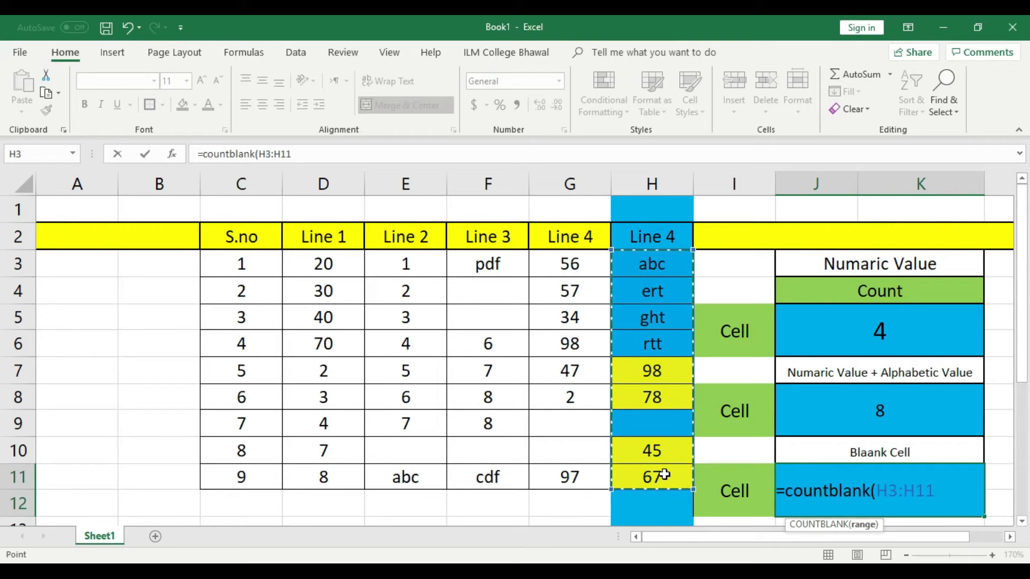
pyautogui.write(')')
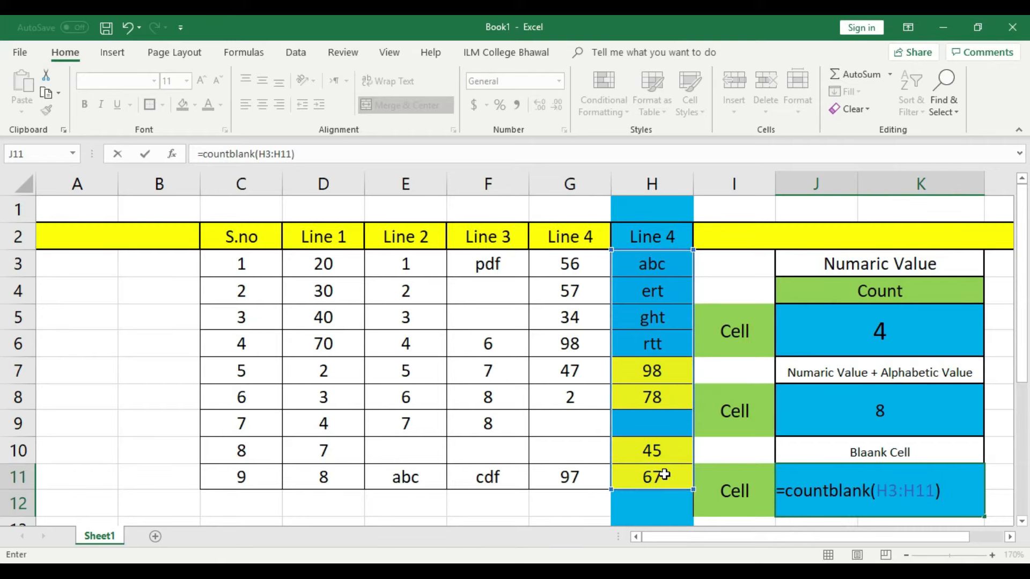
pyautogui.press('Return')
pyautogui.scroll(1, 677, 475)
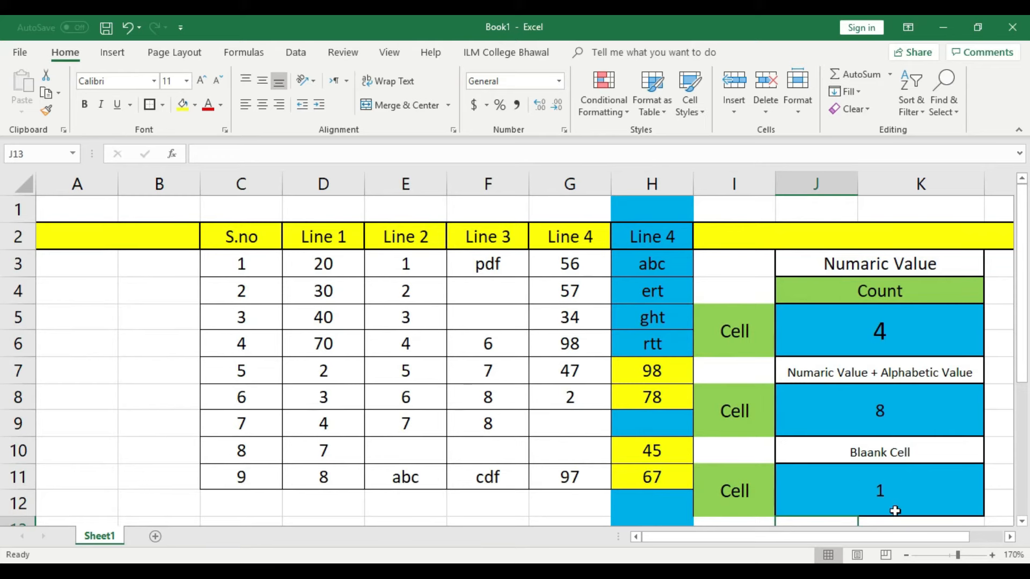
# Step: Check the COUNTBLANK cell against blank cell H9, and the COUNTA cell against every cell from H3 to H11
pyautogui.click(939, 494)
pyautogui.click(653, 427)
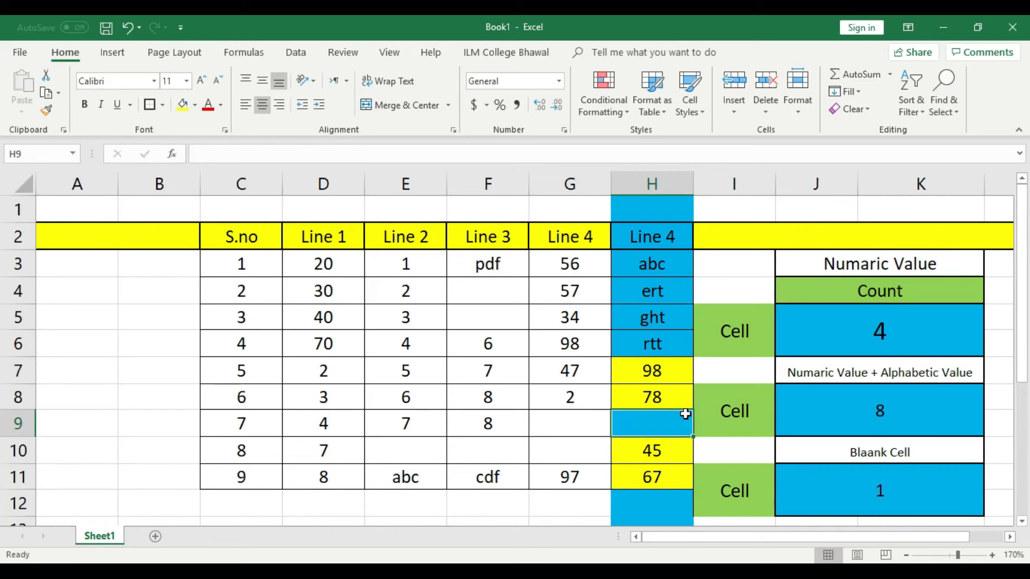
pyautogui.click(833, 412)
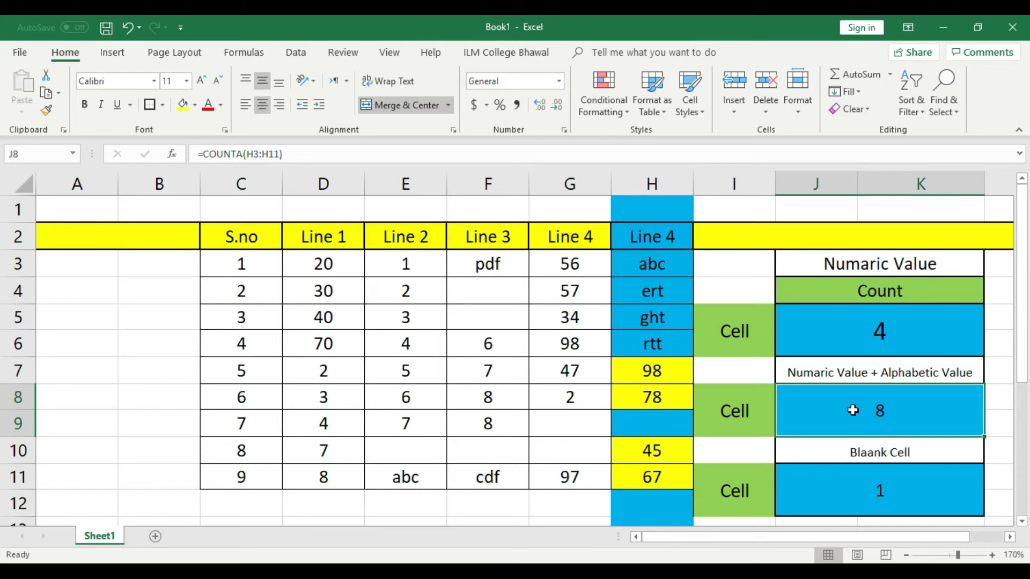
pyautogui.click(649, 262)
pyautogui.click(652, 288)
pyautogui.click(656, 317)
pyautogui.click(660, 344)
pyautogui.click(655, 368)
pyautogui.click(657, 397)
pyautogui.click(658, 424)
pyautogui.click(659, 451)
pyautogui.click(674, 476)
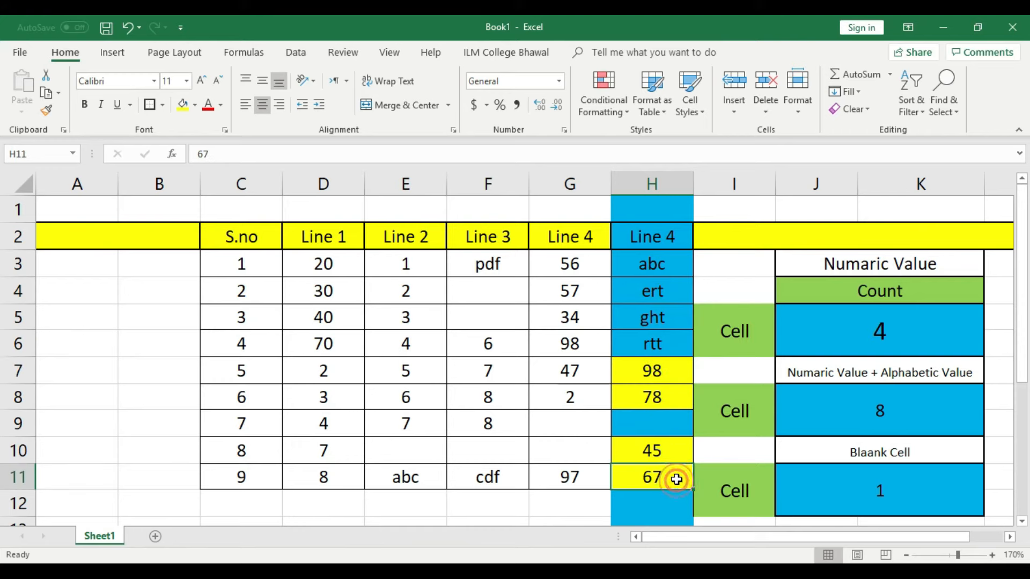
pyautogui.click(900, 415)
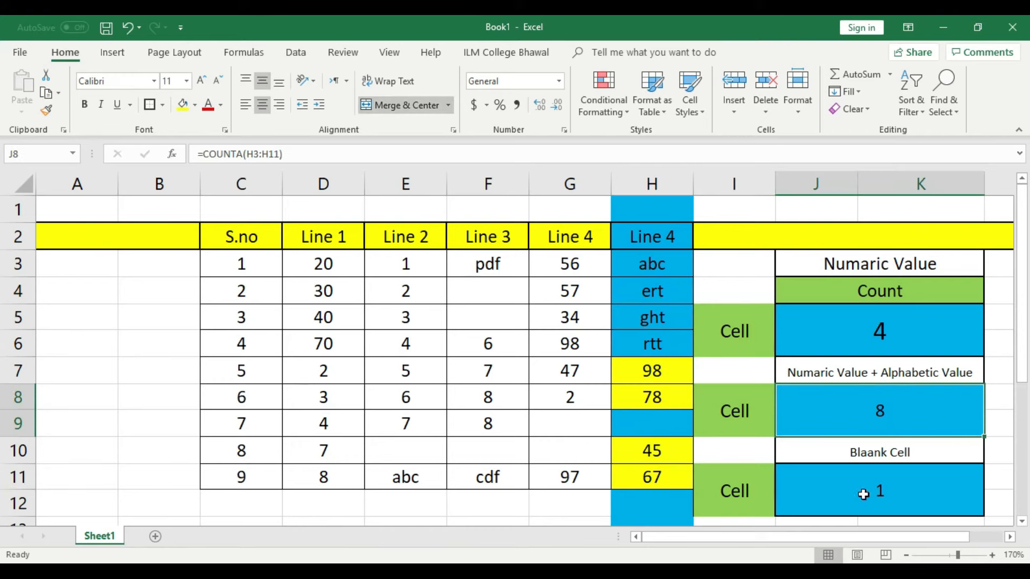
# Step: Compare the COUNTBLANK cell with H9 again and review the COUNT, COUNTA and COUNTBLANK formulas in turn
pyautogui.click(912, 494)
pyautogui.click(678, 418)
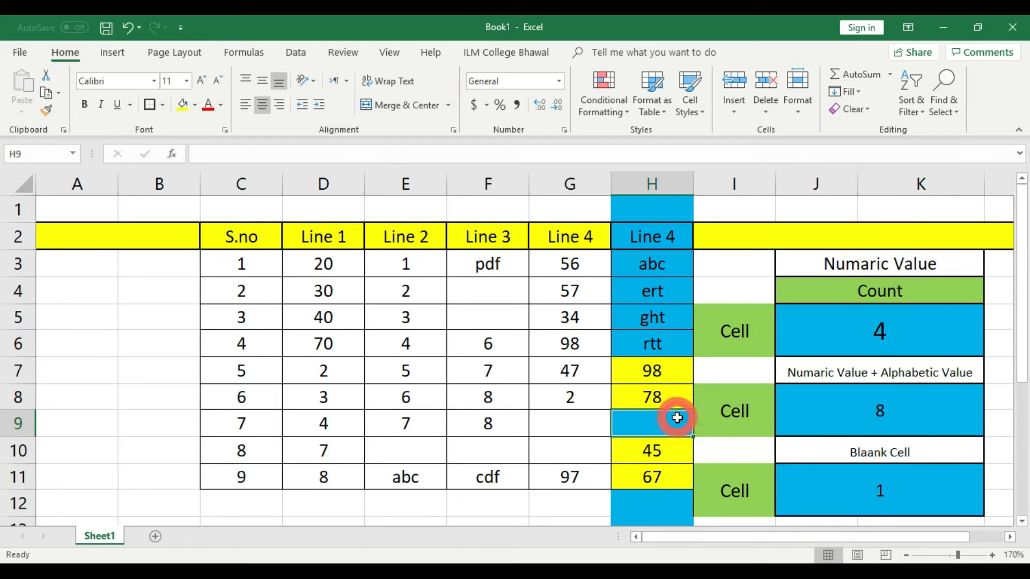
pyautogui.click(883, 332)
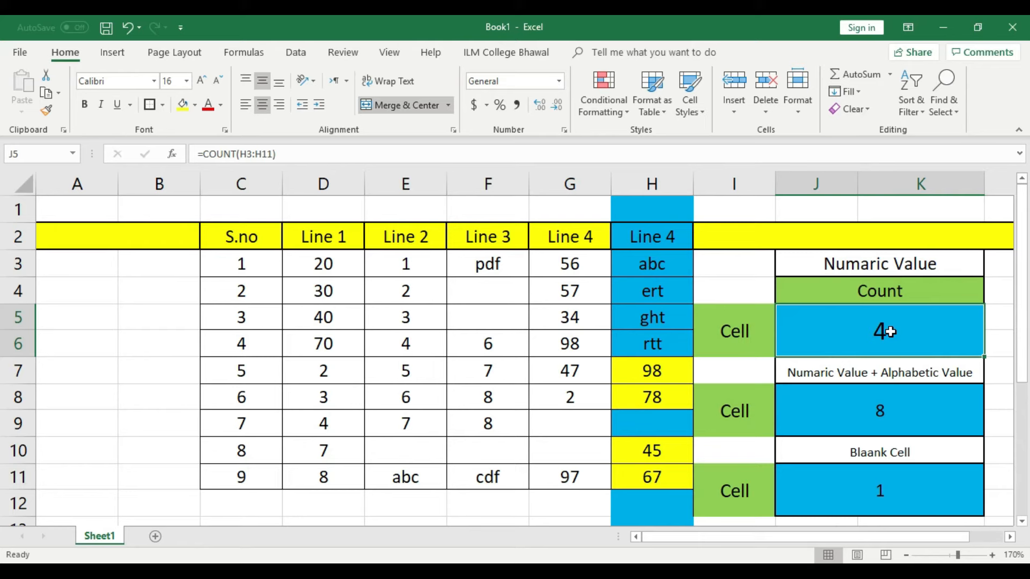
pyautogui.click(895, 414)
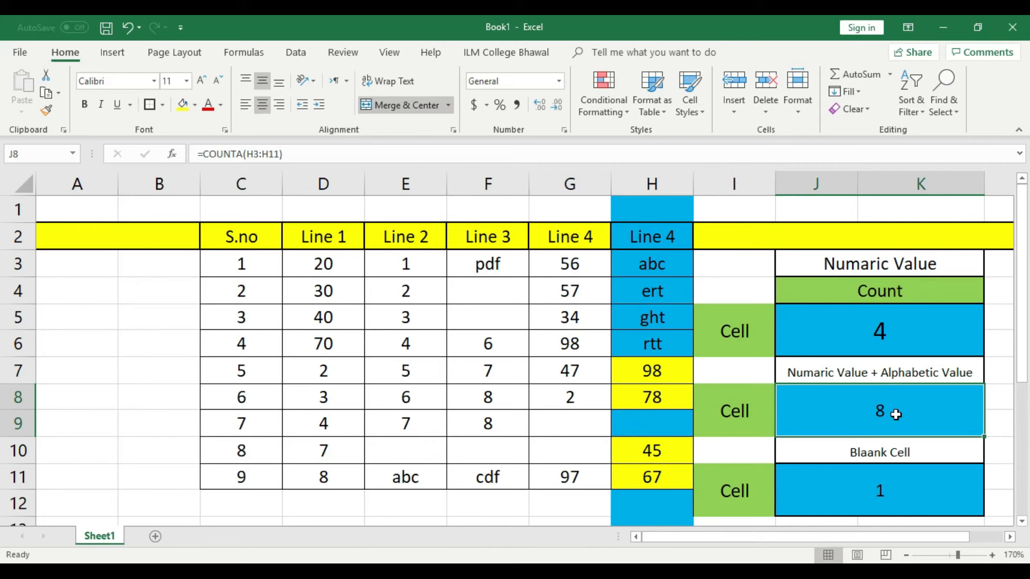
pyautogui.click(895, 492)
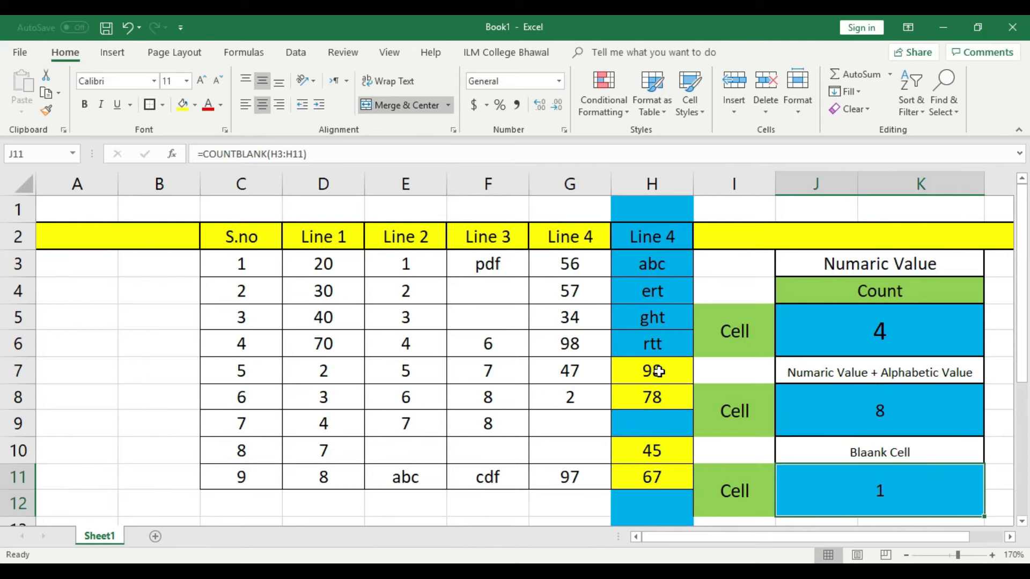
# Step: Delete the contents of cells H3 through H8 and H10, keeping only the entry in H11
pyautogui.click(670, 263)
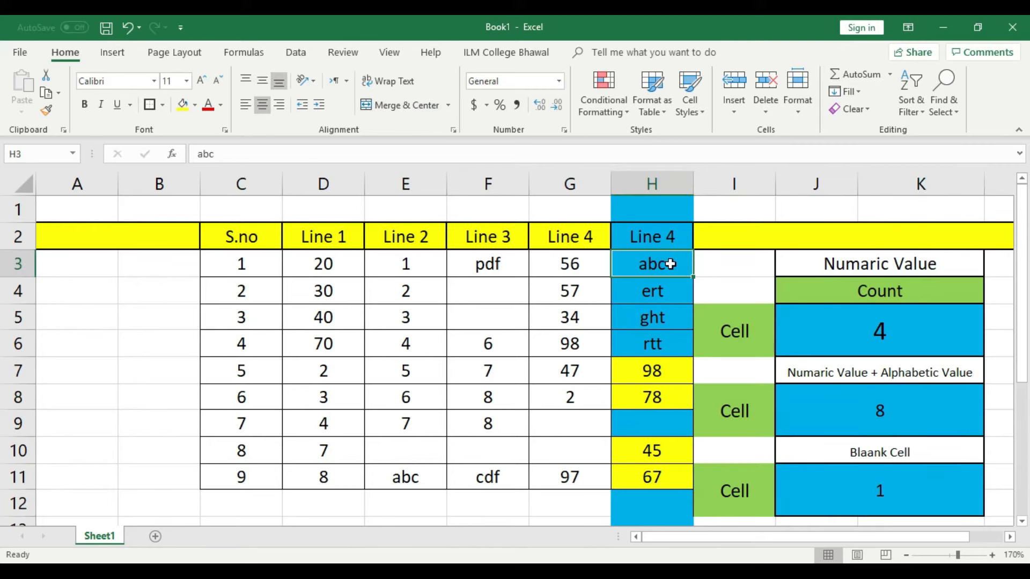
pyautogui.press('Delete')
pyautogui.press('Down')
pyautogui.press('Delete')
pyautogui.press('Down')
pyautogui.press('Delete')
pyautogui.press('Down')
pyautogui.press('Delete')
pyautogui.press('Down')
pyautogui.press('Delete')
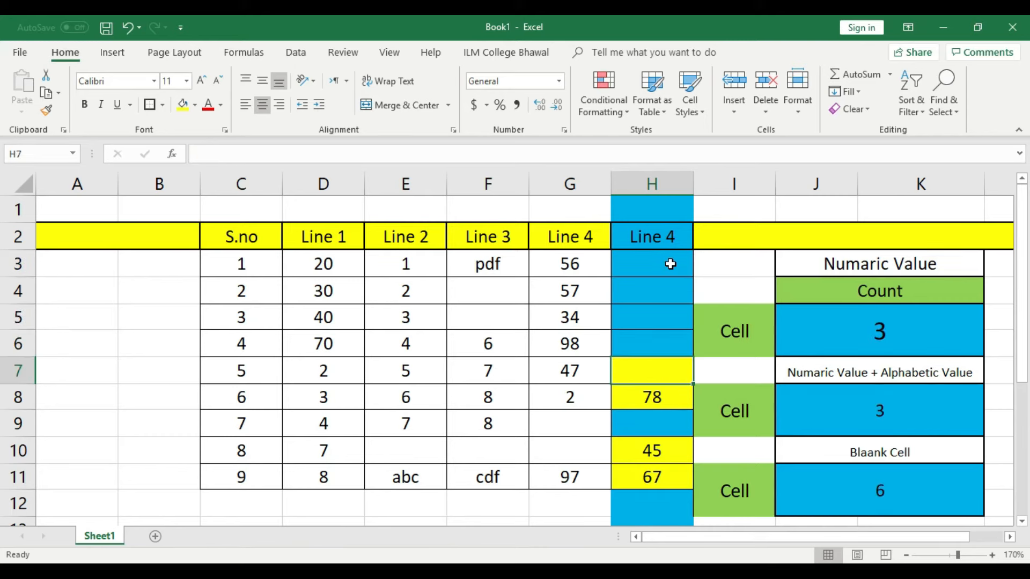
pyautogui.press('Down')
pyautogui.press('Delete')
pyautogui.press('Down')
pyautogui.press('Down')
pyautogui.press('Delete')
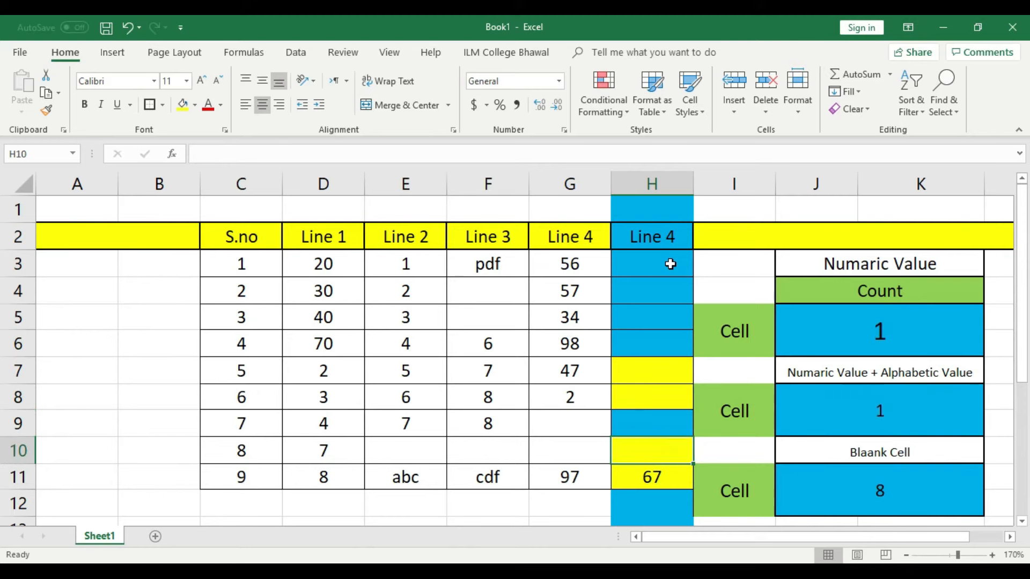
# Step: Check the COUNTBLANK and COUNTA cells against the emptied cells of column H
pyautogui.press('Down')
pyautogui.press('Up')
pyautogui.press('Up')
pyautogui.press('Up')
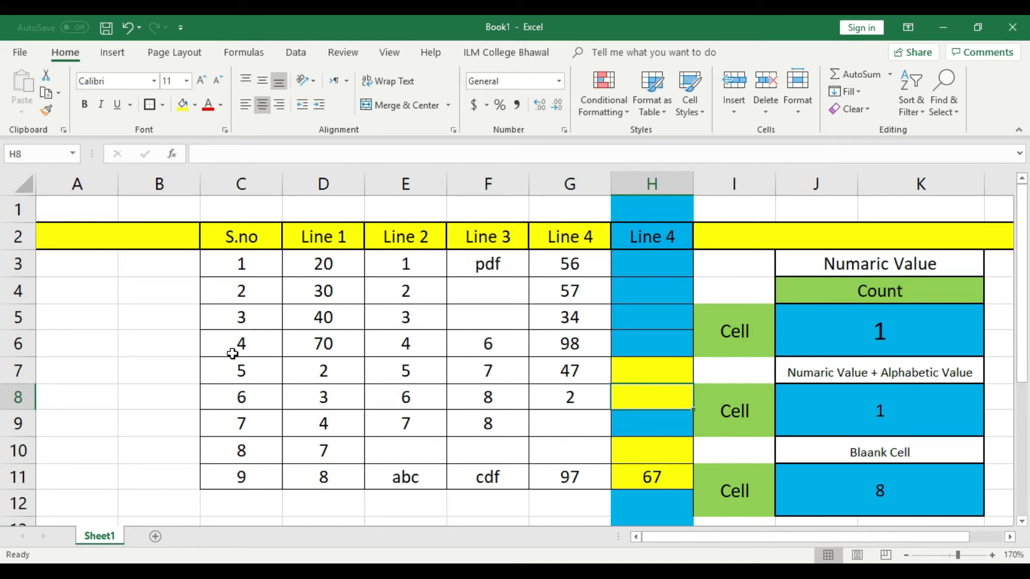
pyautogui.click(906, 500)
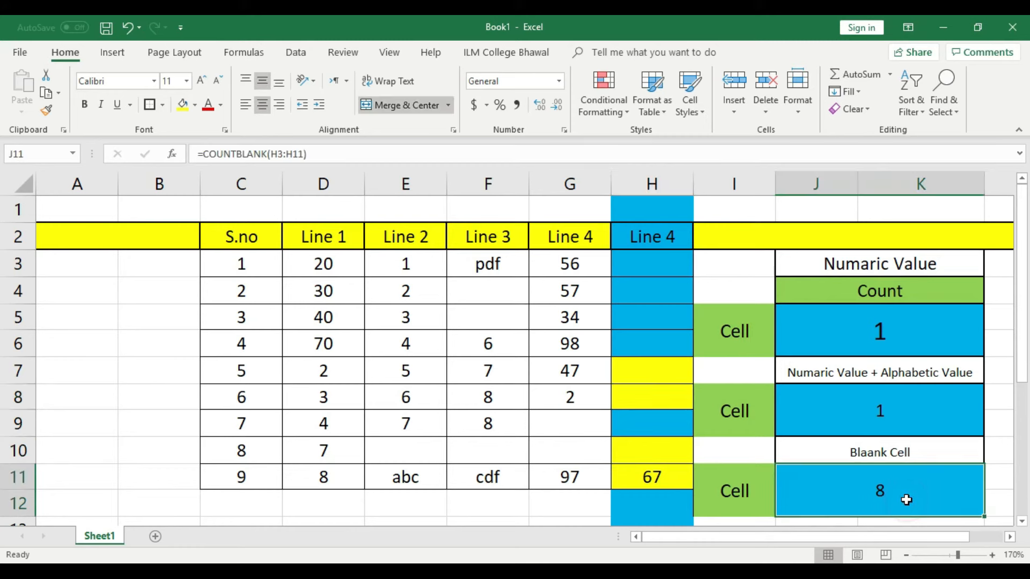
pyautogui.click(866, 412)
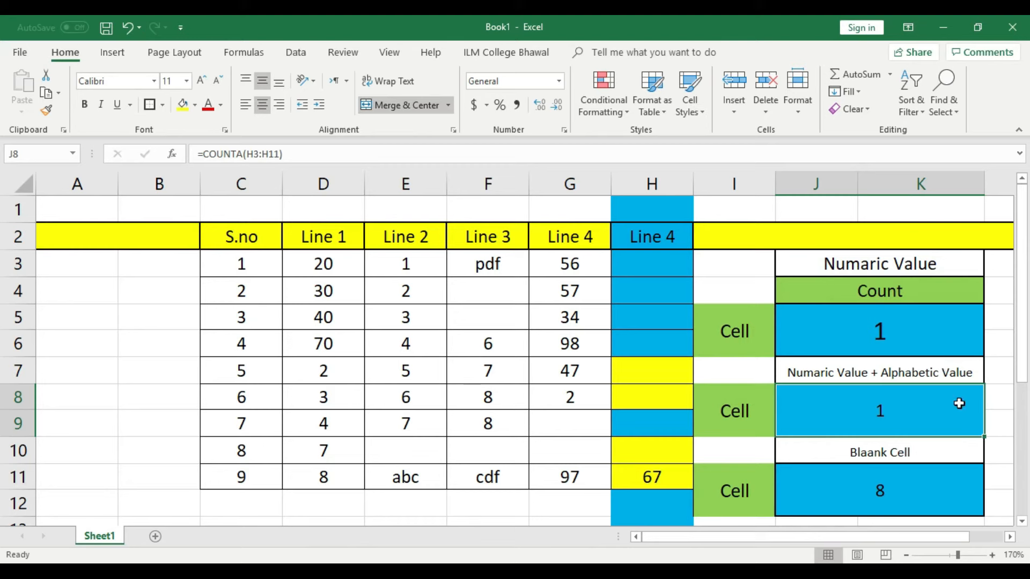
# Step: Enter 2 in H4, 4 in H7 and 6 in H9
pyautogui.click(839, 338)
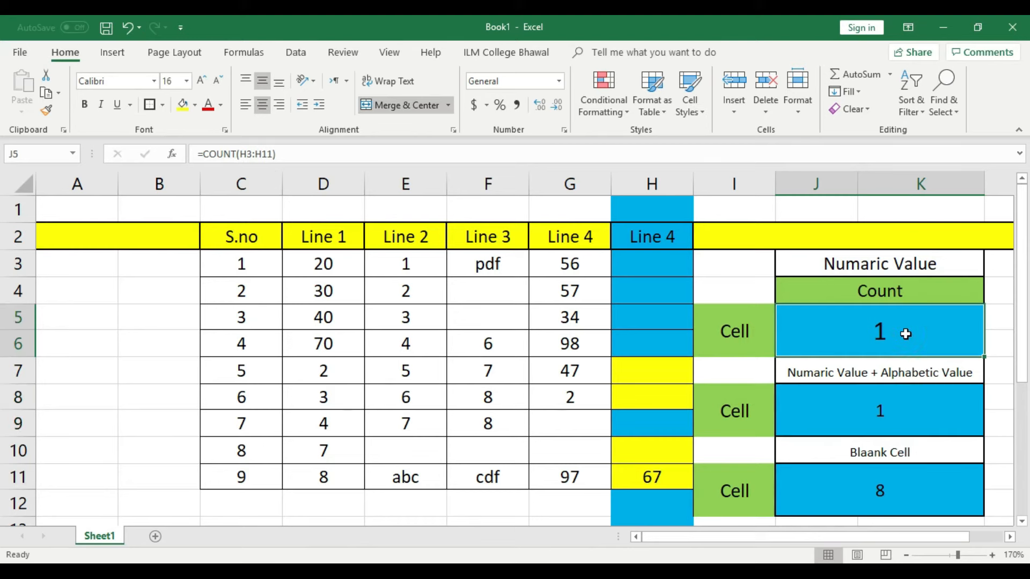
pyautogui.click(664, 294)
pyautogui.write('2')
pyautogui.press('Return')
pyautogui.press('Return')
pyautogui.write('4')
pyautogui.press('Return')
pyautogui.press('Return')
pyautogui.write('6')
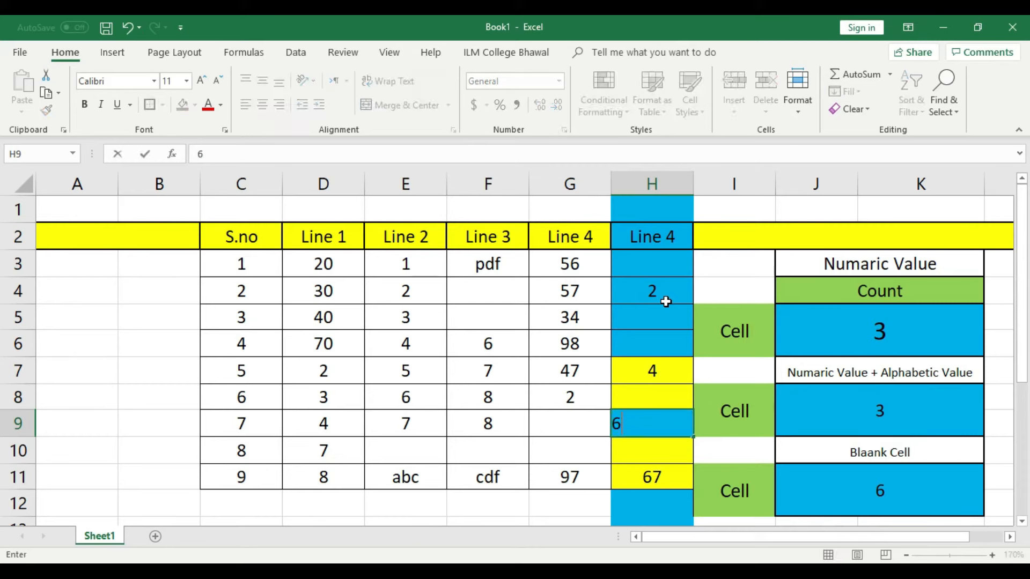
pyautogui.press('Up')
pyautogui.press('Up')
pyautogui.press('Down')
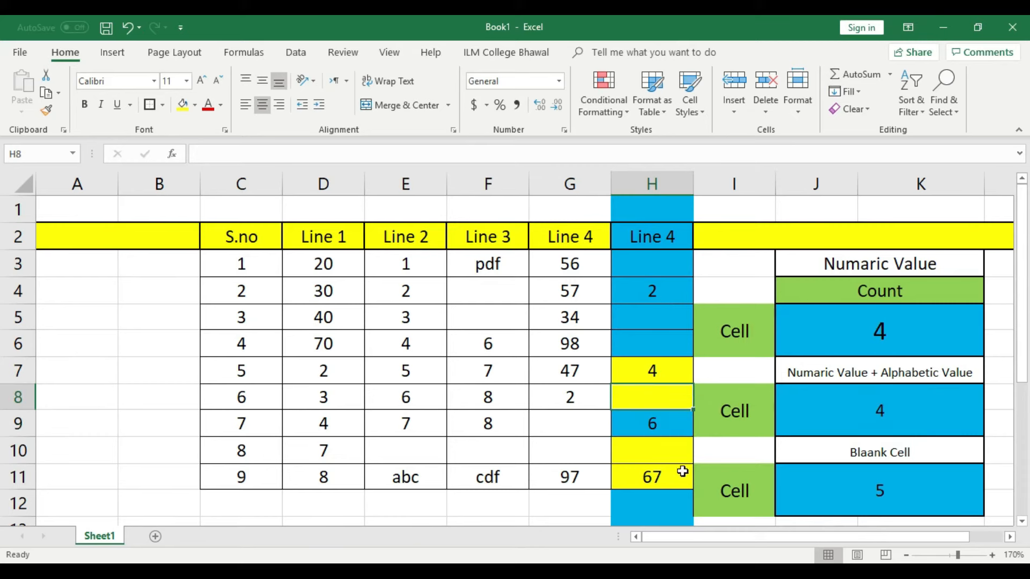
# Step: Compare the COUNT cell with the number entries in H4, H7, H9 and H11
pyautogui.click(671, 291)
pyautogui.click(672, 365)
pyautogui.click(661, 424)
pyautogui.click(665, 481)
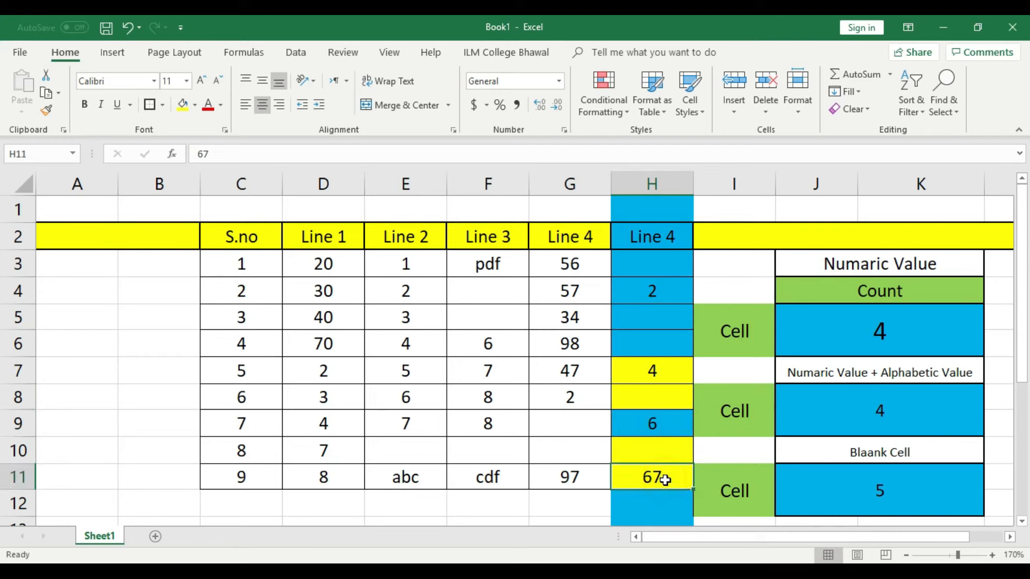
pyautogui.click(722, 331)
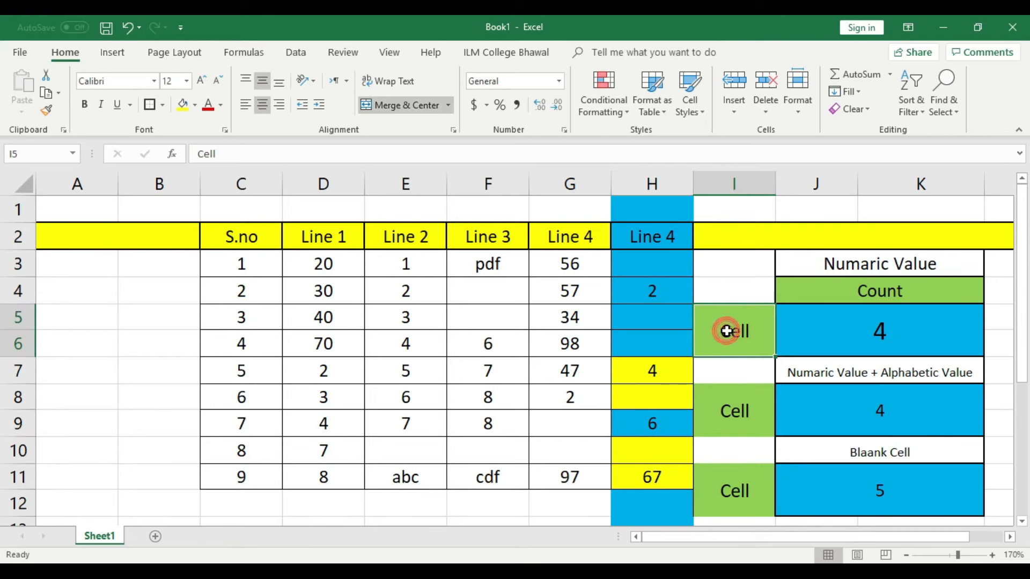
pyautogui.click(913, 338)
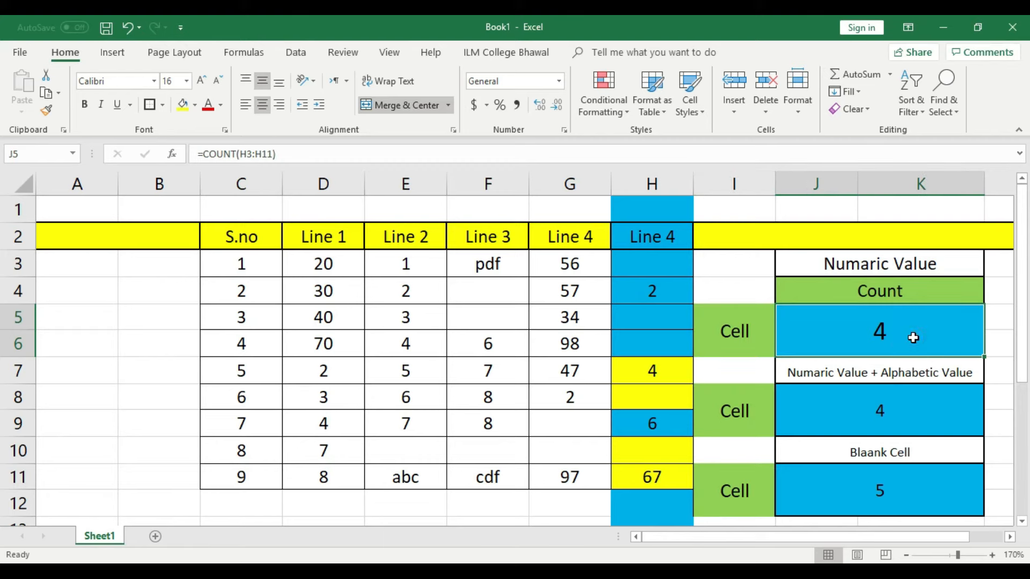
# Step: Check the COUNTA cell against the filled cells H4, H7, H9 and H11
pyautogui.click(900, 407)
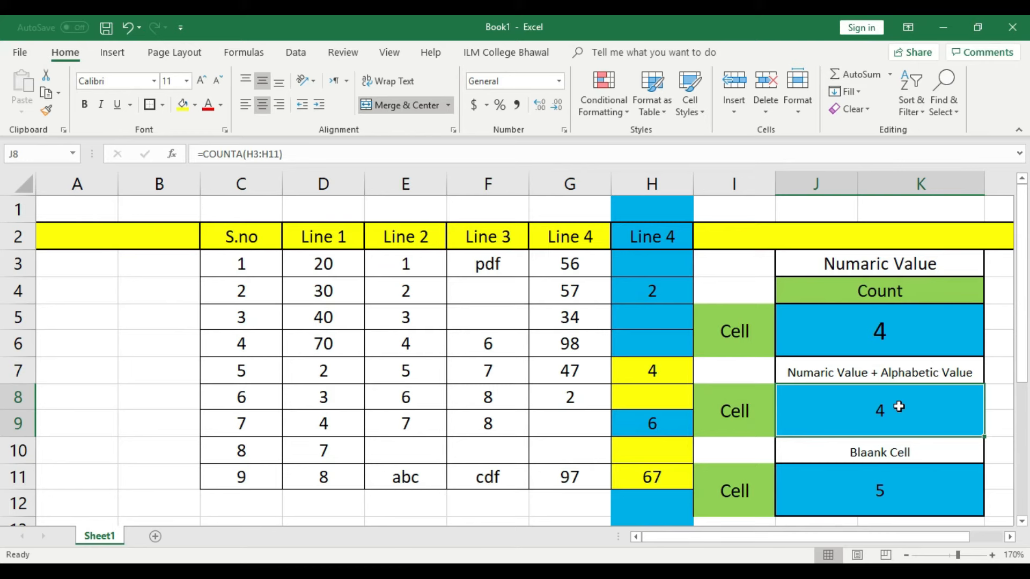
pyautogui.click(667, 285)
pyautogui.click(661, 370)
pyautogui.click(663, 422)
pyautogui.click(657, 476)
# Step: Check the COUNTBLANK cell against the empty cells H3, H5, H6, H8 and H10
pyautogui.click(884, 491)
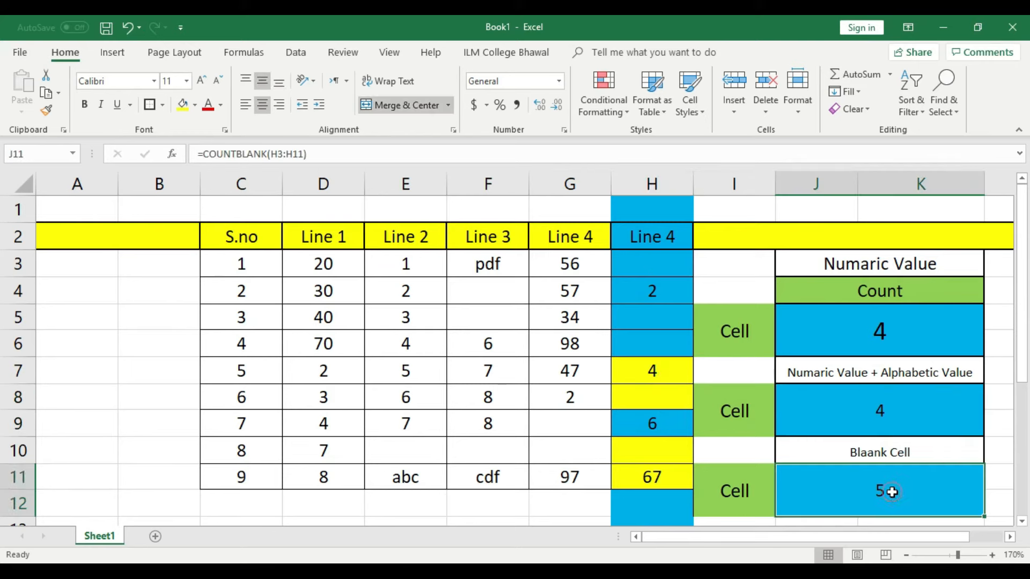
pyautogui.click(679, 264)
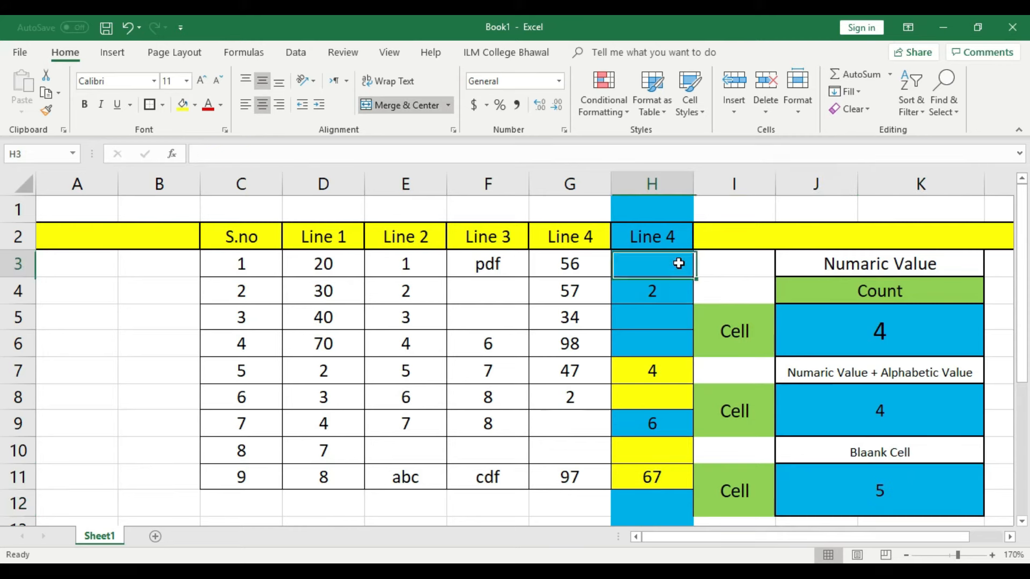
pyautogui.click(672, 318)
pyautogui.click(674, 344)
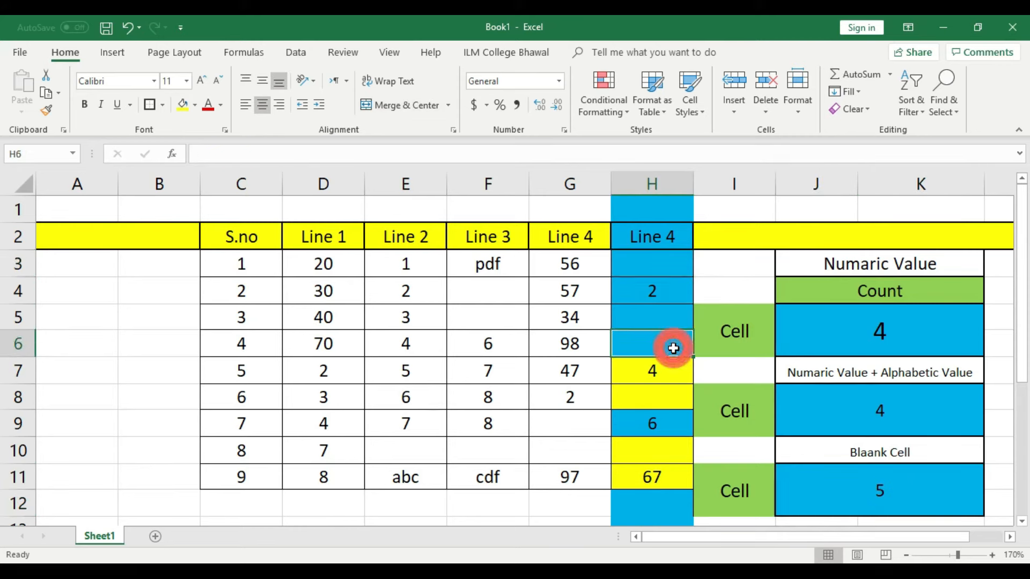
pyautogui.click(670, 401)
pyautogui.click(670, 444)
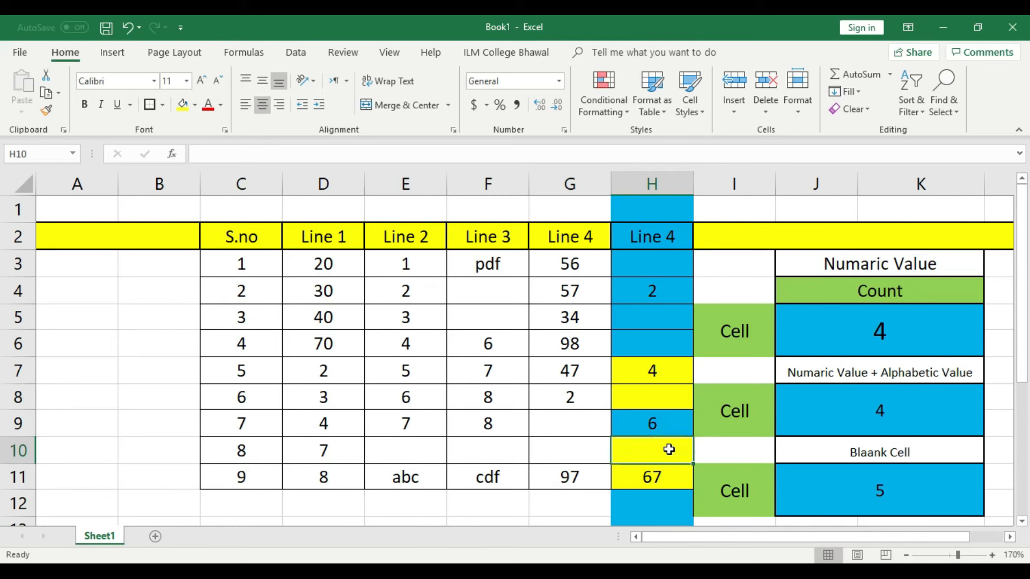
# Step: Clear the contents of H3:H11 and check the COUNTBLANK cell
pyautogui.moveTo(653, 265); pyautogui.dragTo(656, 472)
pyautogui.press('Delete')
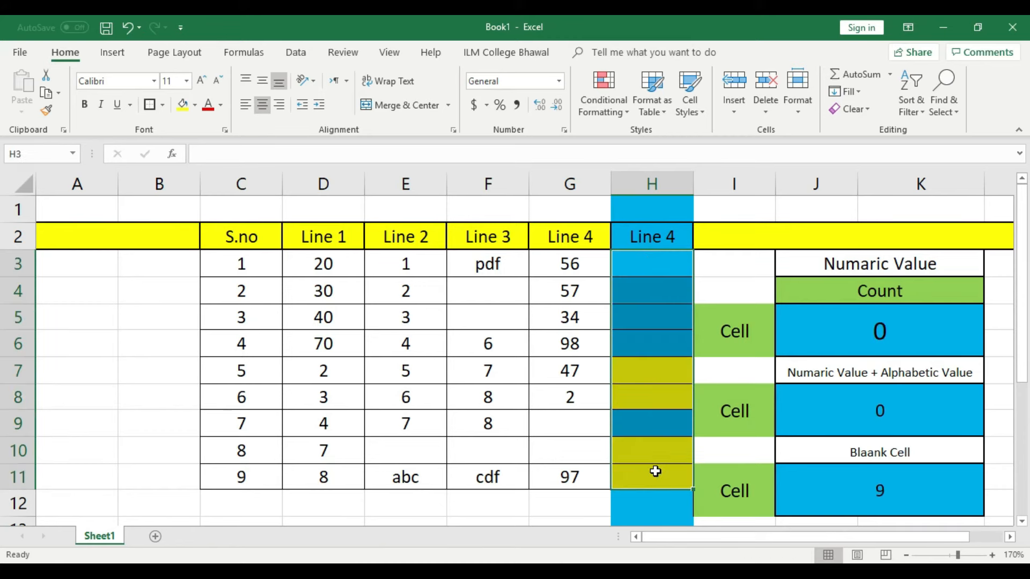
pyautogui.click(738, 292)
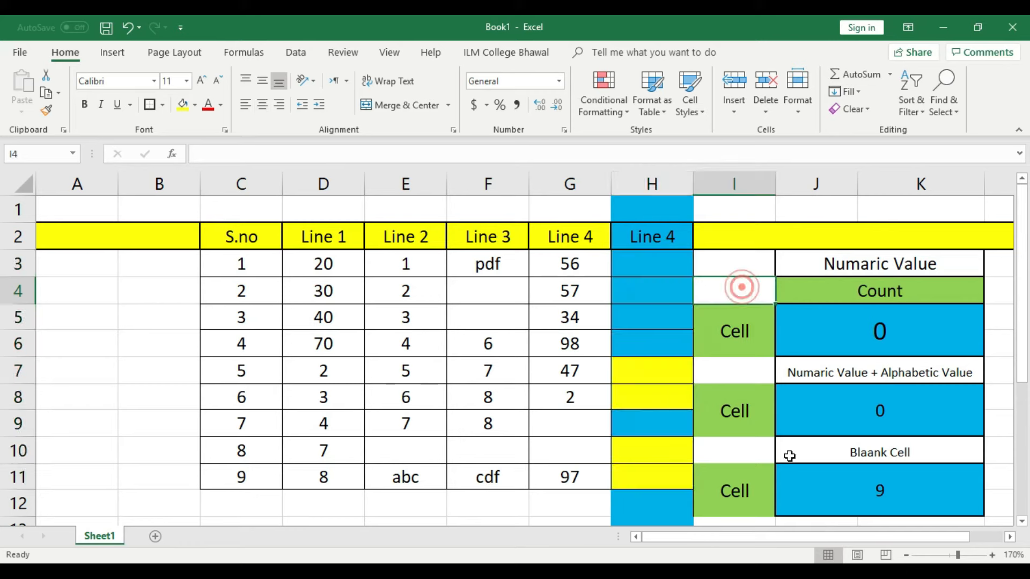
pyautogui.click(905, 505)
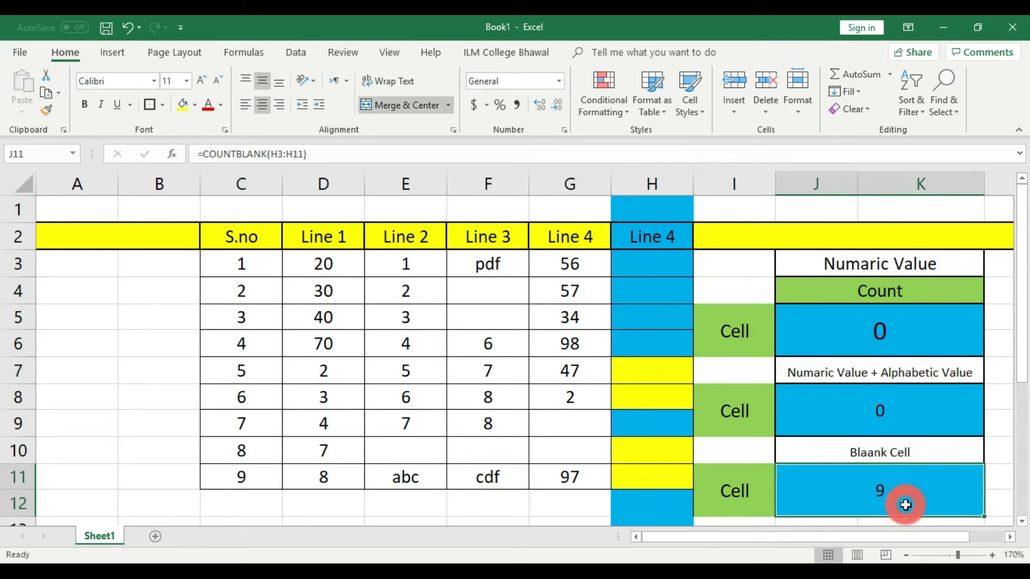
# Step: Fill H3 to H5 with the text entries abc, dfgdg and dfgdfg
pyautogui.click(664, 270)
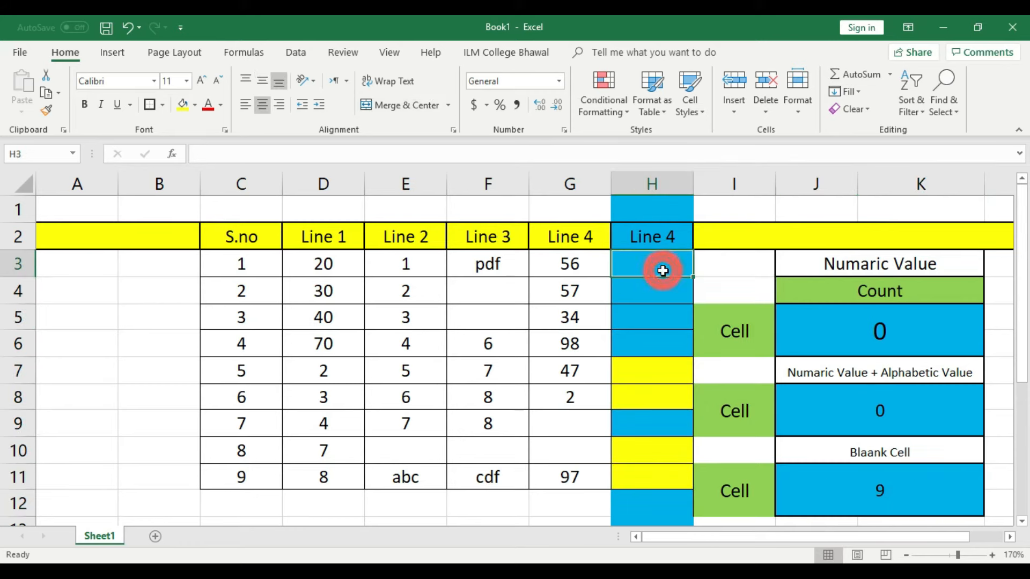
pyautogui.write('abc')
pyautogui.press('Return')
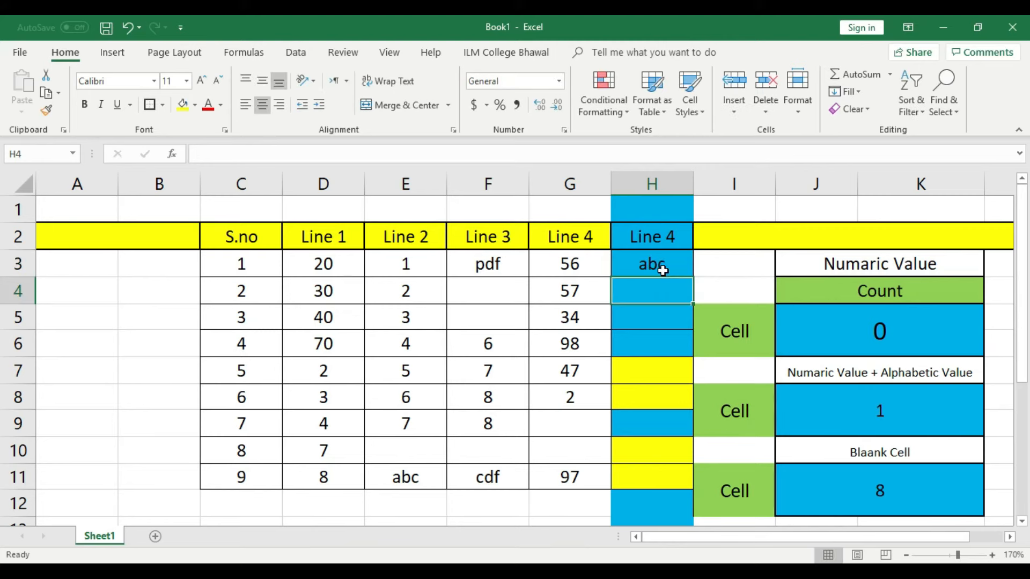
pyautogui.write('dfgdg')
pyautogui.press('Return')
pyautogui.write('dfgdfg')
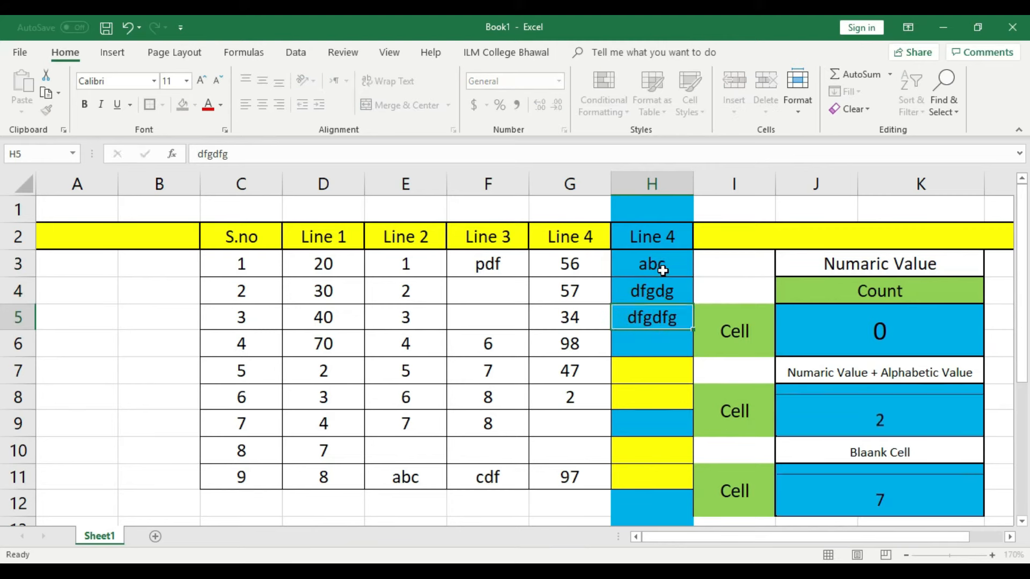
pyautogui.press('Return')
# Step: Continue the text entries with dfgdfg in H6, dfgdgdf in H7 and dfgdghg in H8
pyautogui.write('dfgdfg')
pyautogui.press('Return')
pyautogui.write('dfgdgdf')
pyautogui.press('Return')
pyautogui.write('dfgd')
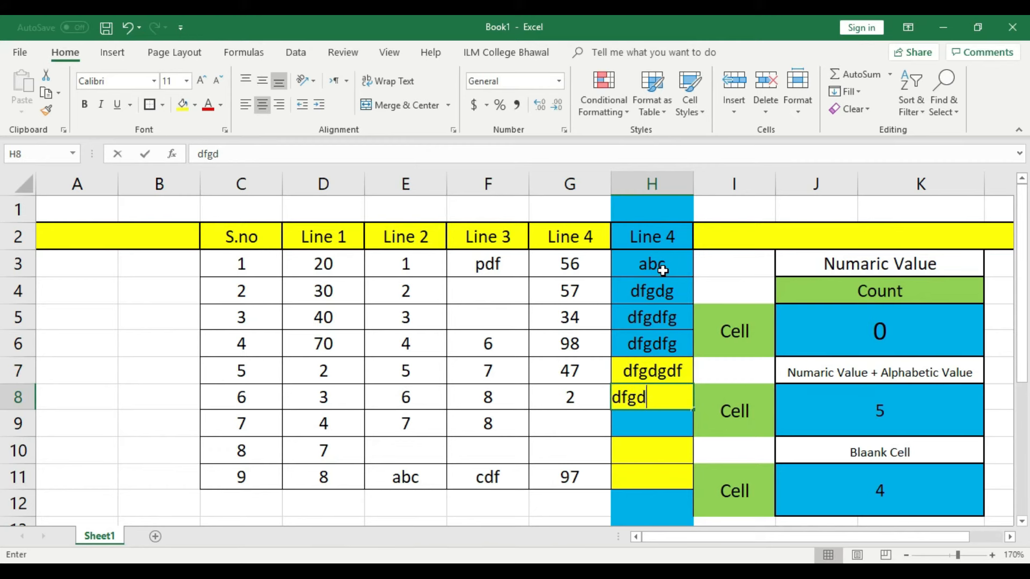
pyautogui.write('ghgh')
pyautogui.press('Return')
# Step: Complete column H with the text rtyty in H9, rry in H10 and rtyr in H11
pyautogui.press('Return')
pyautogui.write('rry')
pyautogui.press('Up')
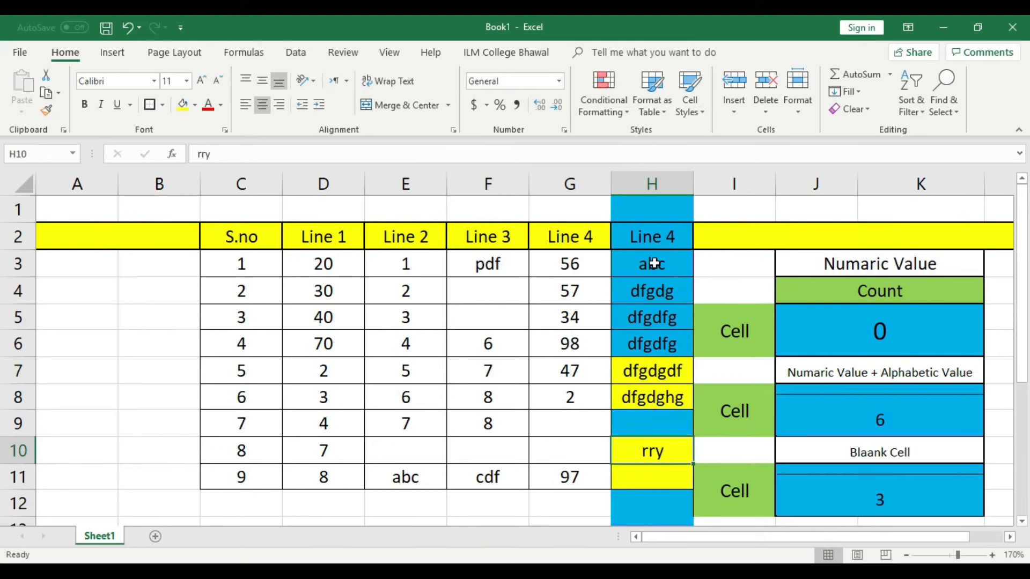
pyautogui.write('rtyty')
pyautogui.press('Return')
pyautogui.press('Return')
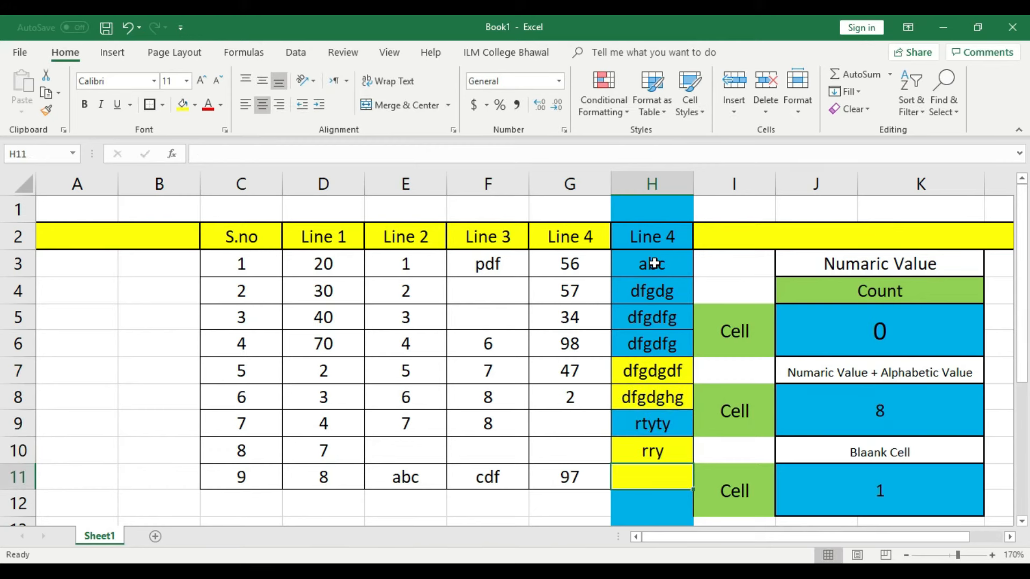
pyautogui.write('rtyr')
pyautogui.hotkey('ctrl', 'Return')
# Step: Compare the text range H3:H11 with the COUNT, COUNTA and COUNTBLANK formula cells
pyautogui.moveTo(654, 263); pyautogui.dragTo(655, 475)
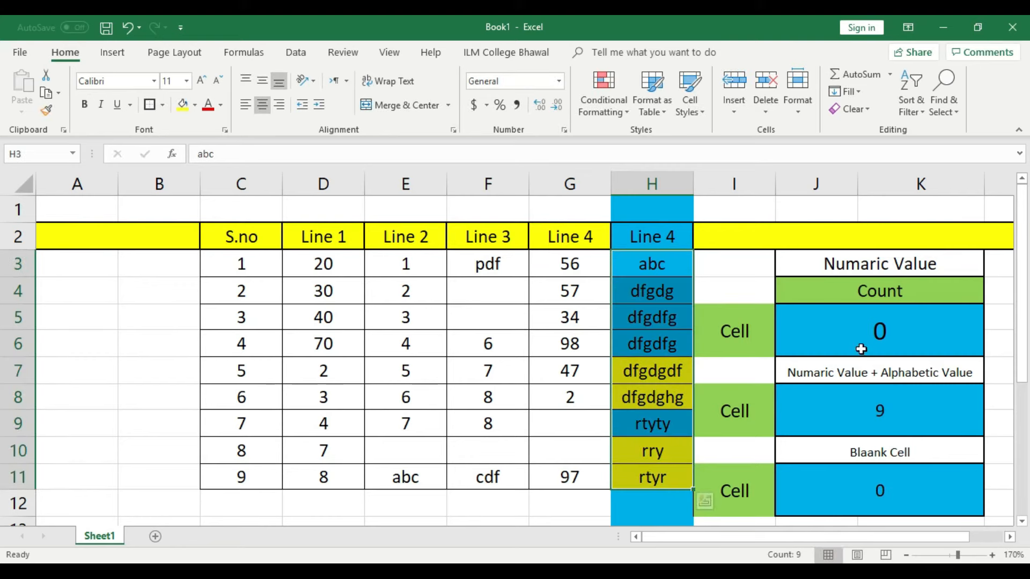
pyautogui.click(870, 335)
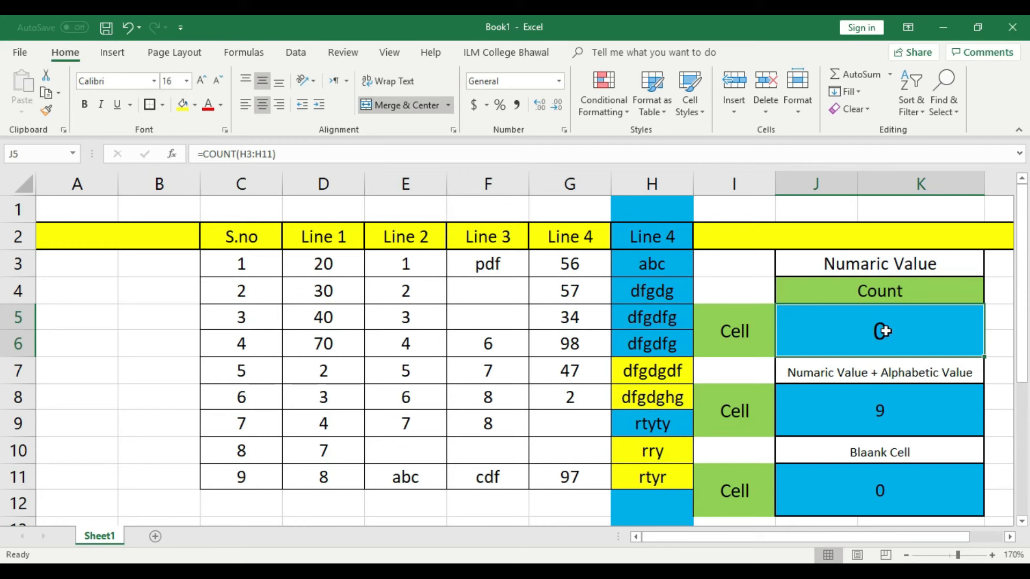
pyautogui.click(918, 410)
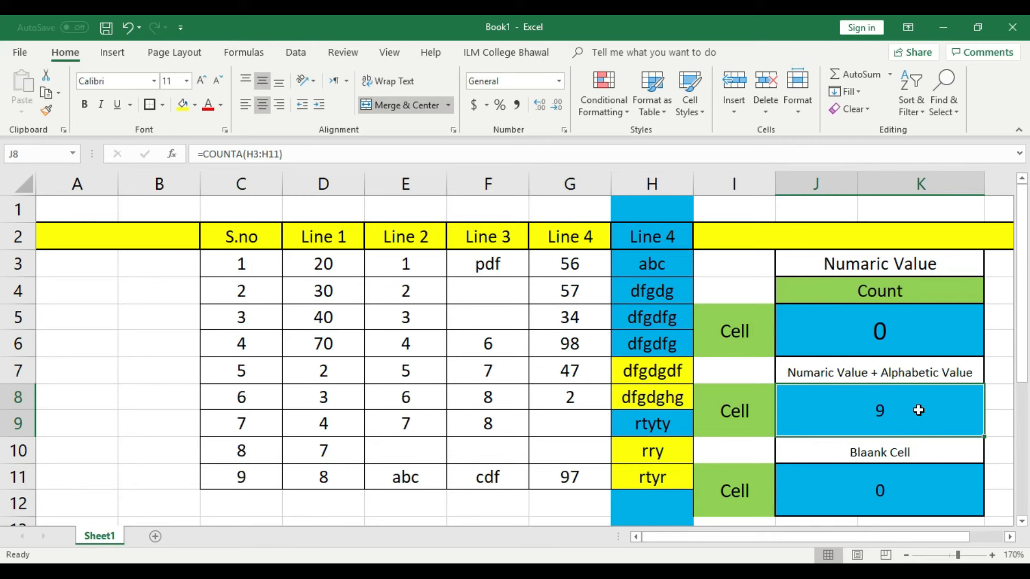
pyautogui.moveTo(652, 265); pyautogui.dragTo(665, 476)
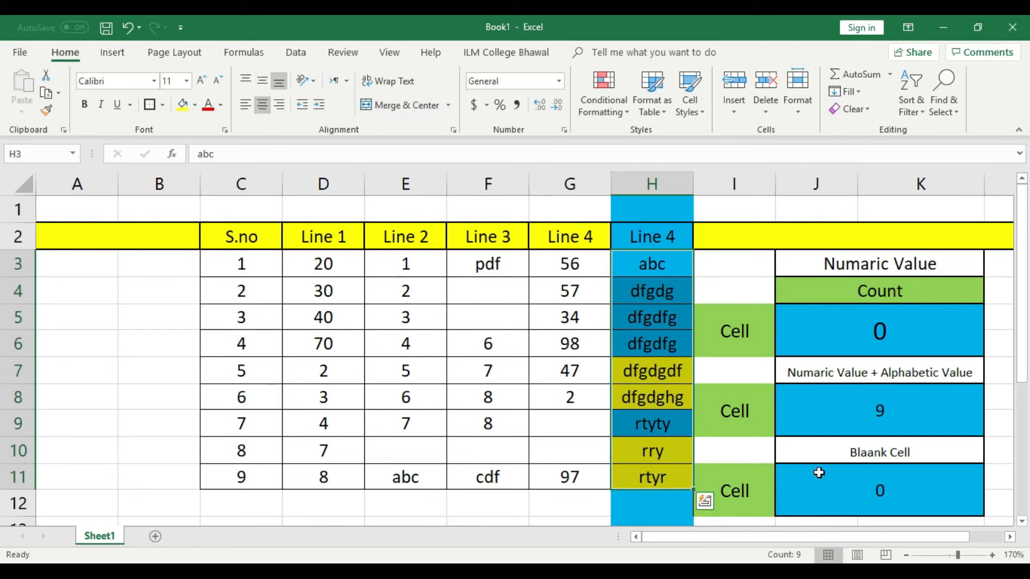
pyautogui.click(886, 487)
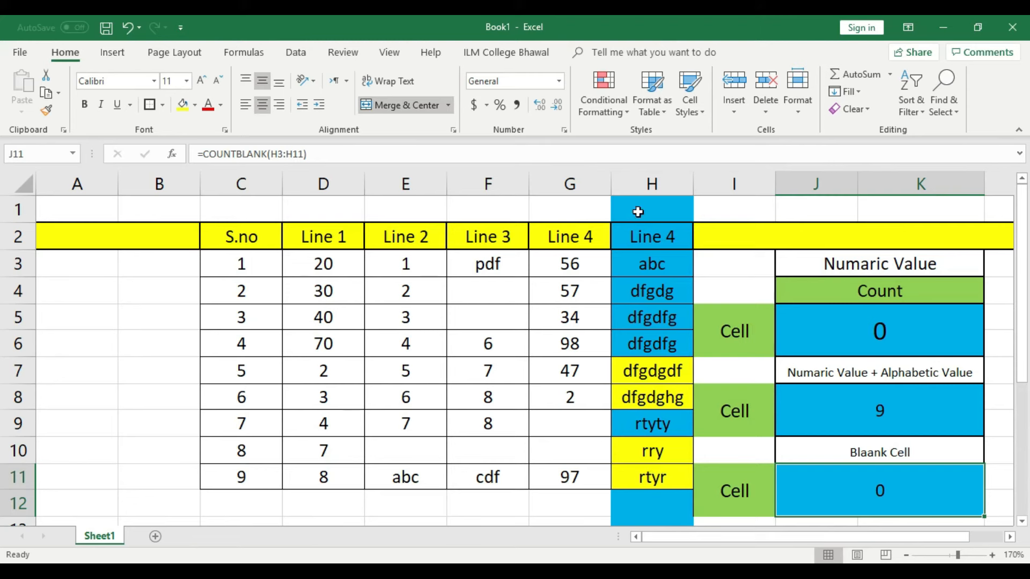
# Step: Remove the fill colour from column H and give its header cell H2 the yellow standard fill
pyautogui.click(657, 182)
pyautogui.click(194, 106)
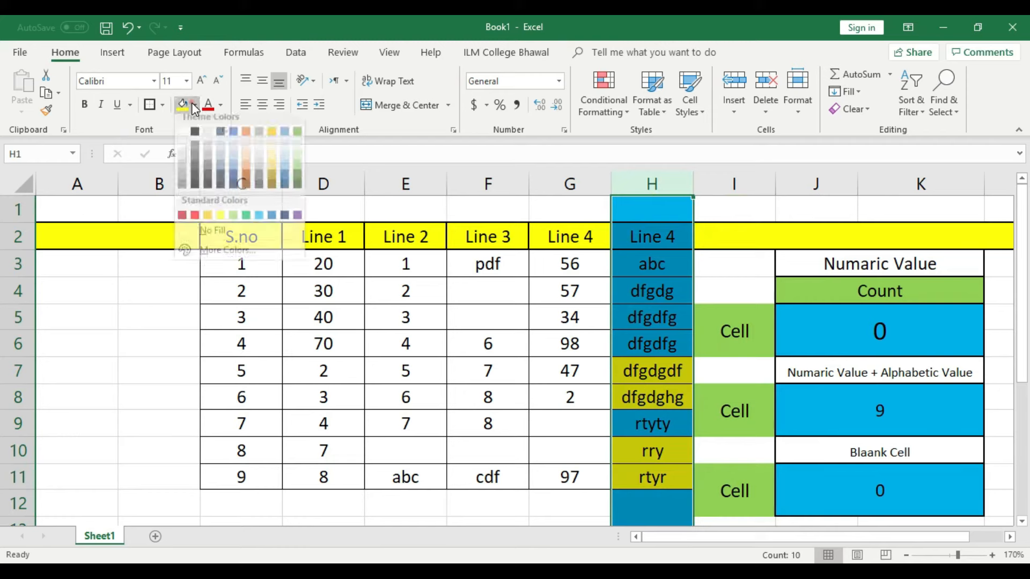
pyautogui.click(214, 237)
pyautogui.click(615, 297)
pyautogui.click(638, 236)
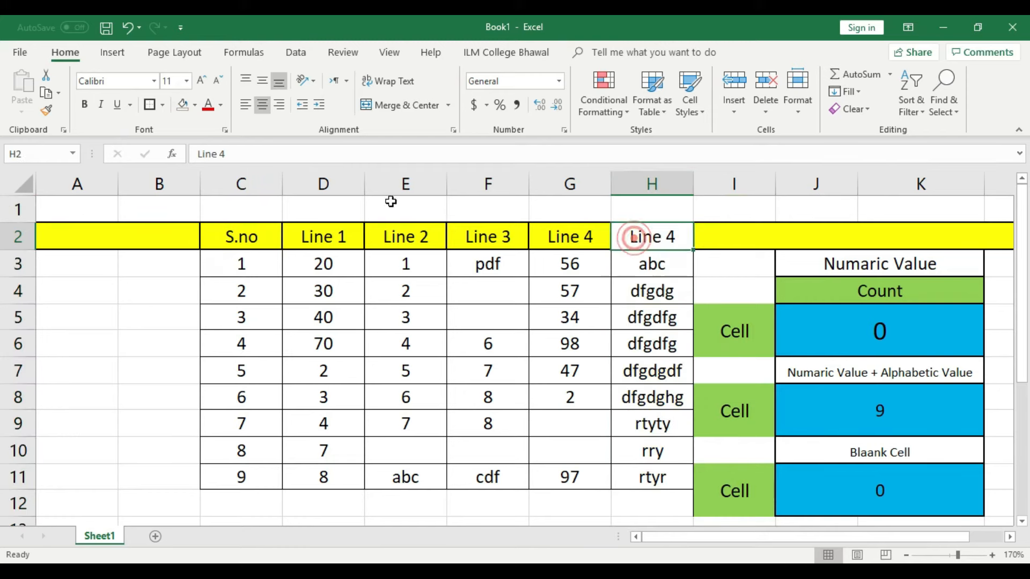
pyautogui.click(194, 105)
pyautogui.click(221, 223)
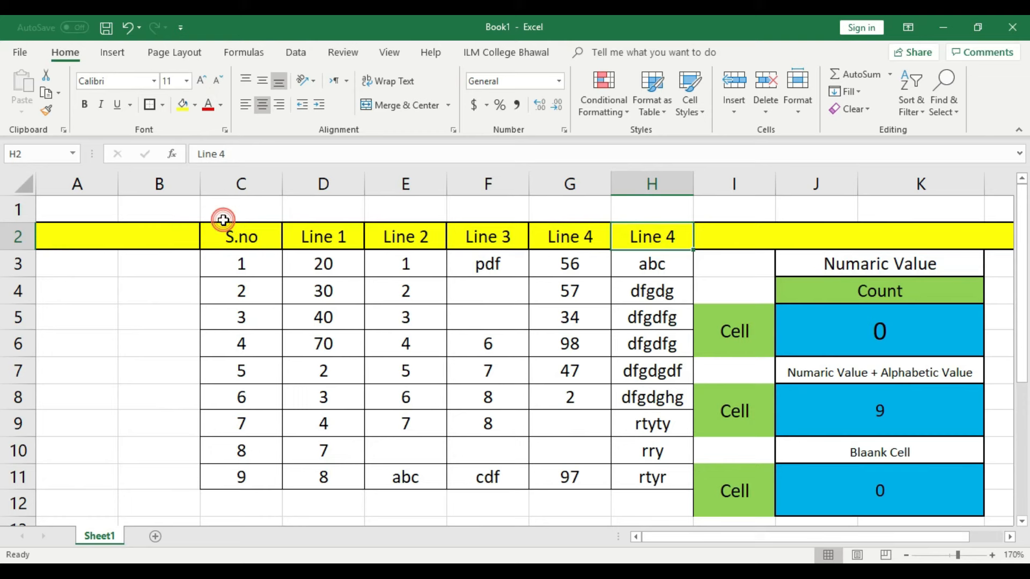
pyautogui.click(667, 280)
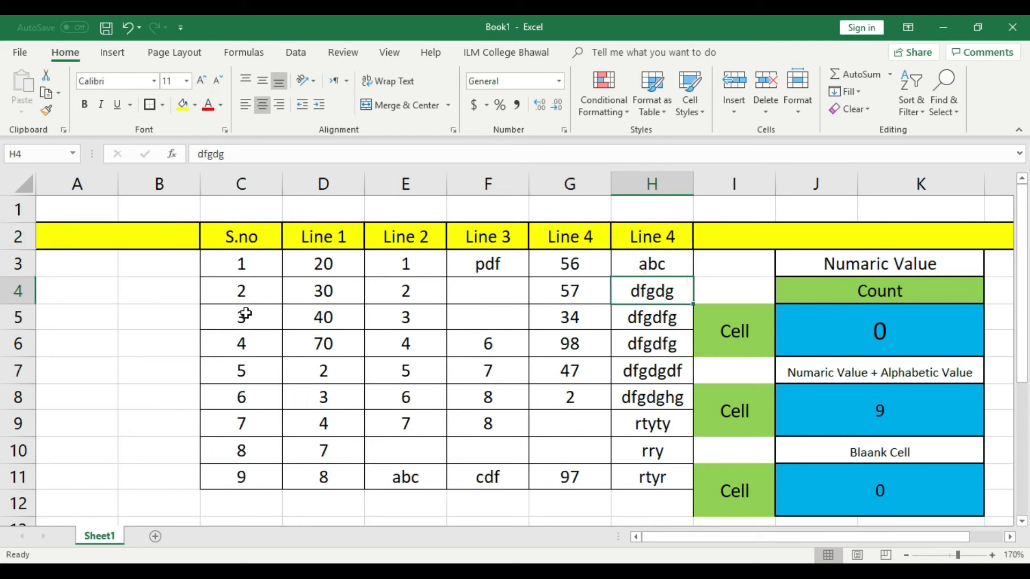
# Step: Highlight the row 4 cells D4:H4 with the gold theme fill colour
pyautogui.click(309, 265)
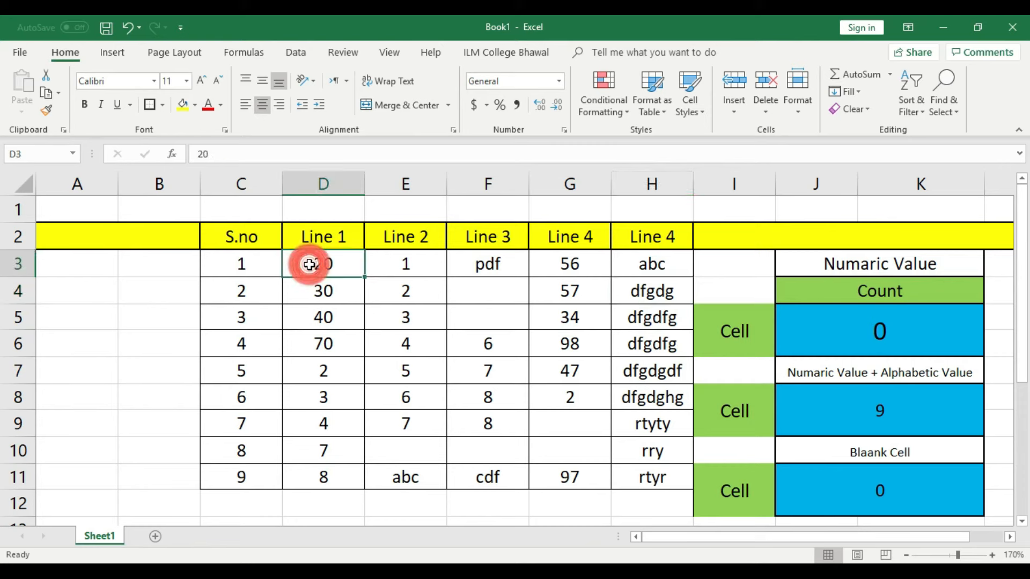
pyautogui.moveTo(323, 294); pyautogui.dragTo(646, 292)
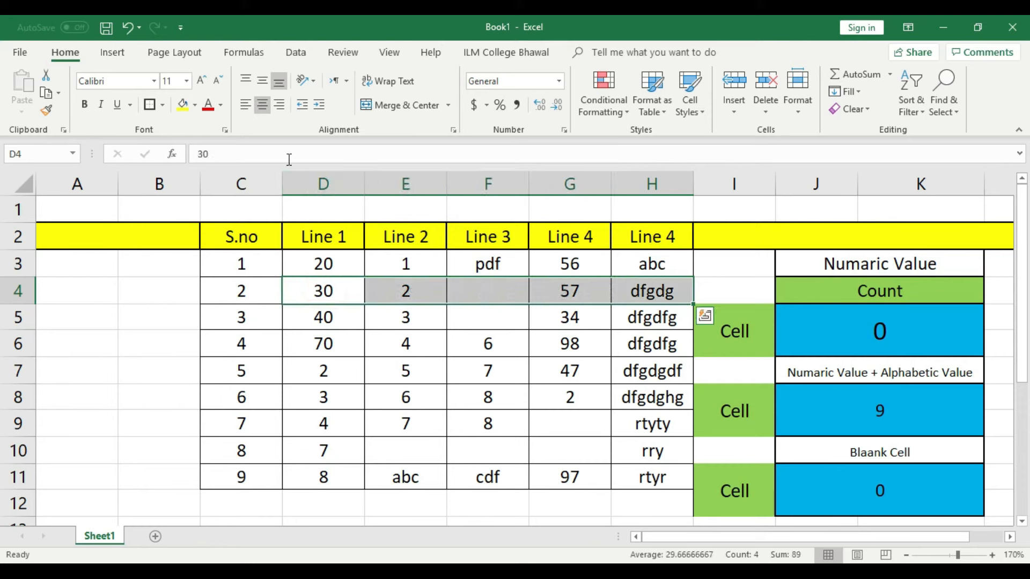
pyautogui.click(195, 105)
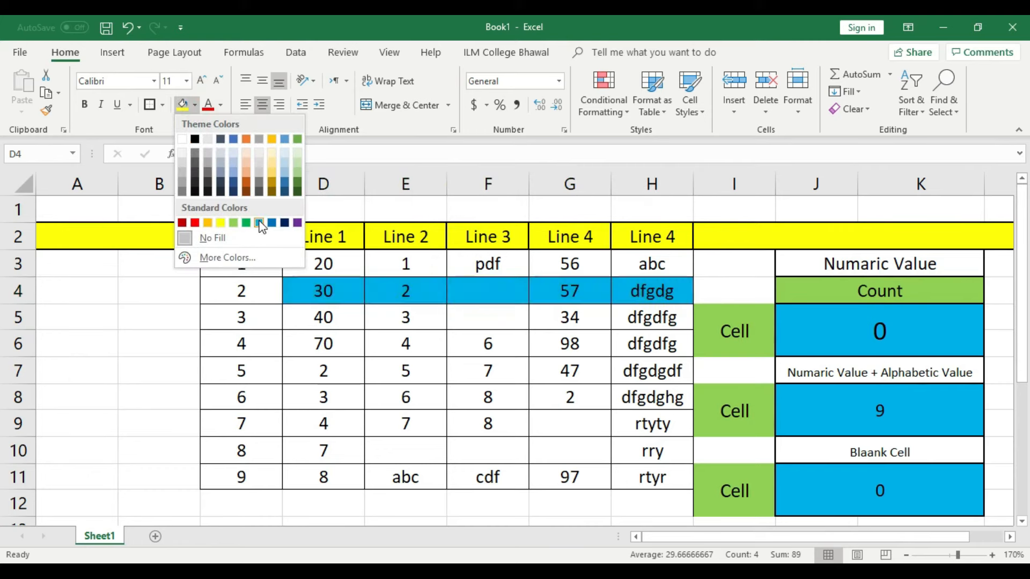
pyautogui.click(272, 141)
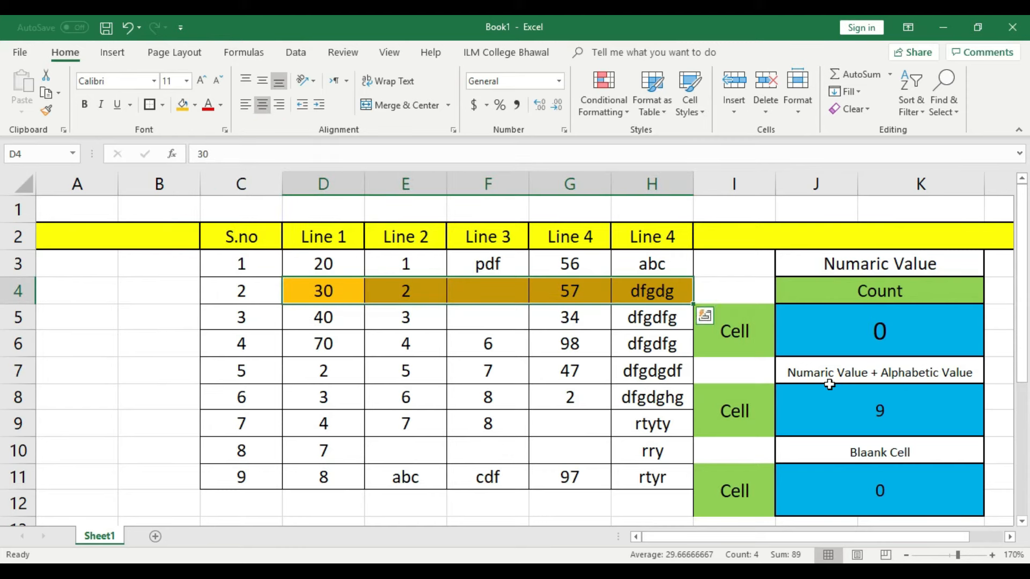
# Step: Delete the COUNT, COUNTA and COUNTBLANK formulas from J5, J8 and J11, leaving the empty Count cell J5 selected
pyautogui.click(891, 327)
pyautogui.press('Delete')
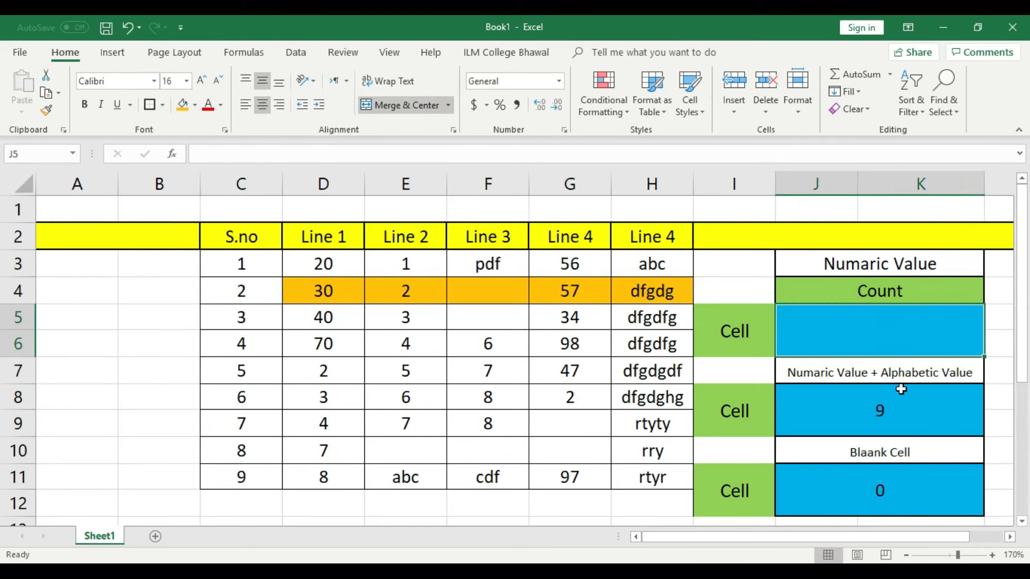
pyautogui.click(901, 389)
pyautogui.press('Delete')
pyautogui.click(907, 476)
pyautogui.press('Delete')
pyautogui.click(894, 324)
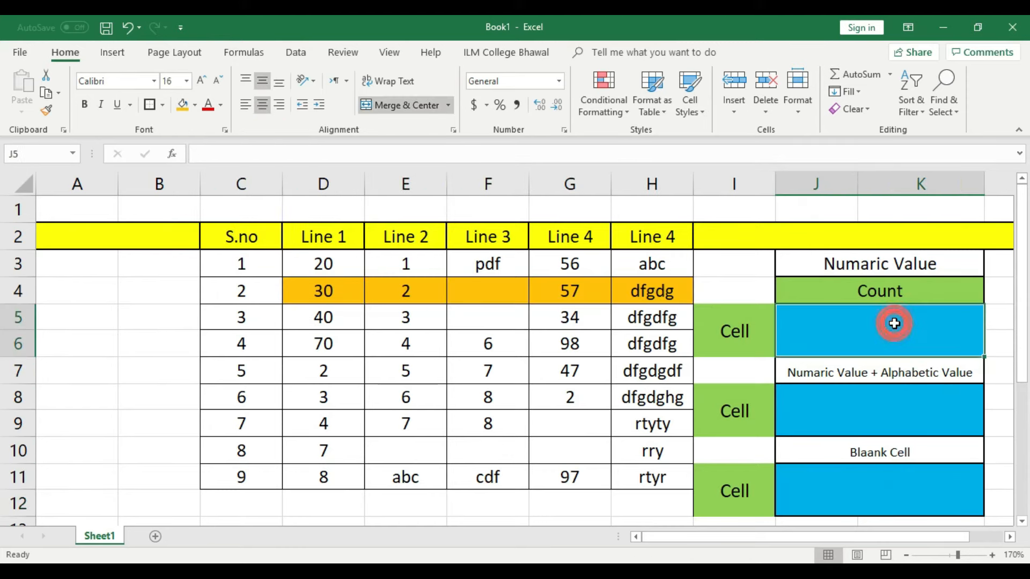
# Step: Change the header in cell H2 to "Line 5"
pyautogui.write('=')
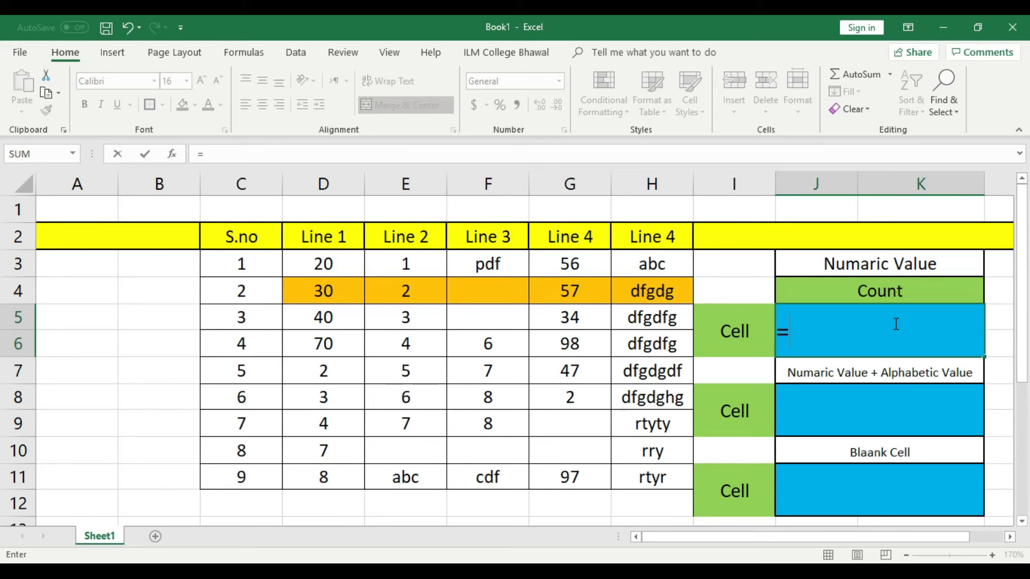
pyautogui.press('Escape')
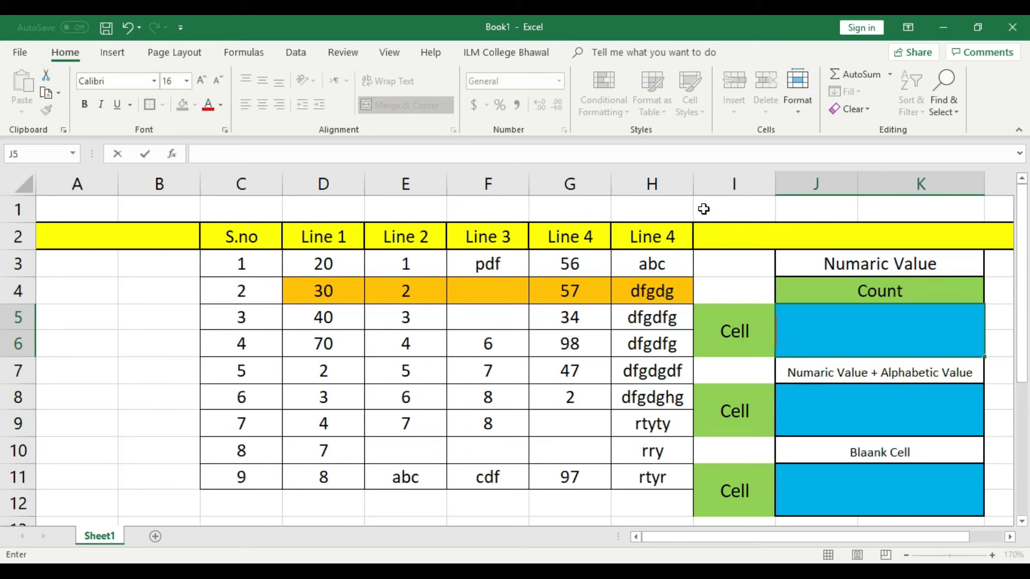
pyautogui.doubleClick(681, 235)
pyautogui.press('BackSpace')
pyautogui.write('5')
# Step: Enter =COUNT(D4:H4) in the Count cell J5 to count the numeric values across row 4
pyautogui.click(853, 338)
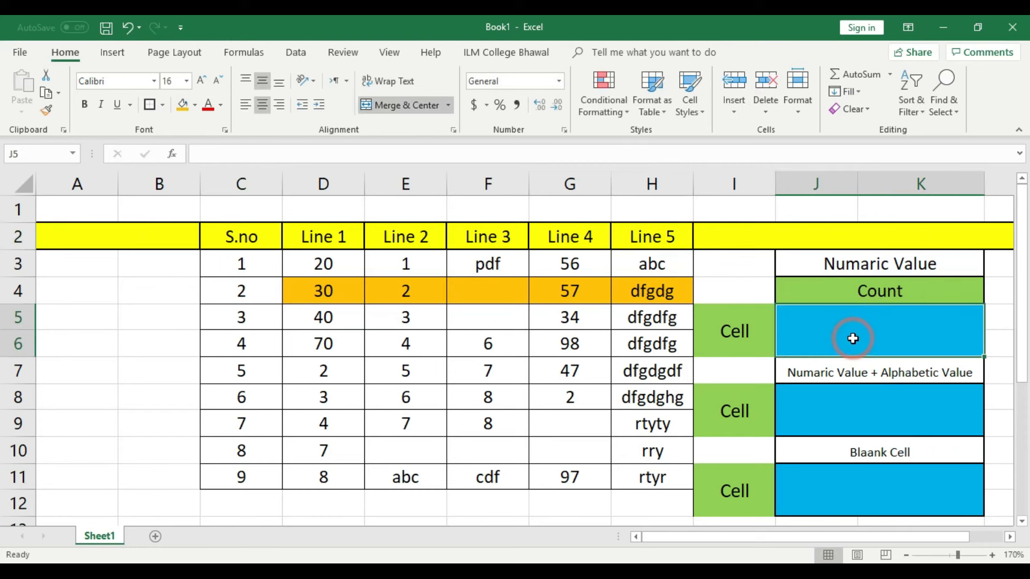
pyautogui.write('=c')
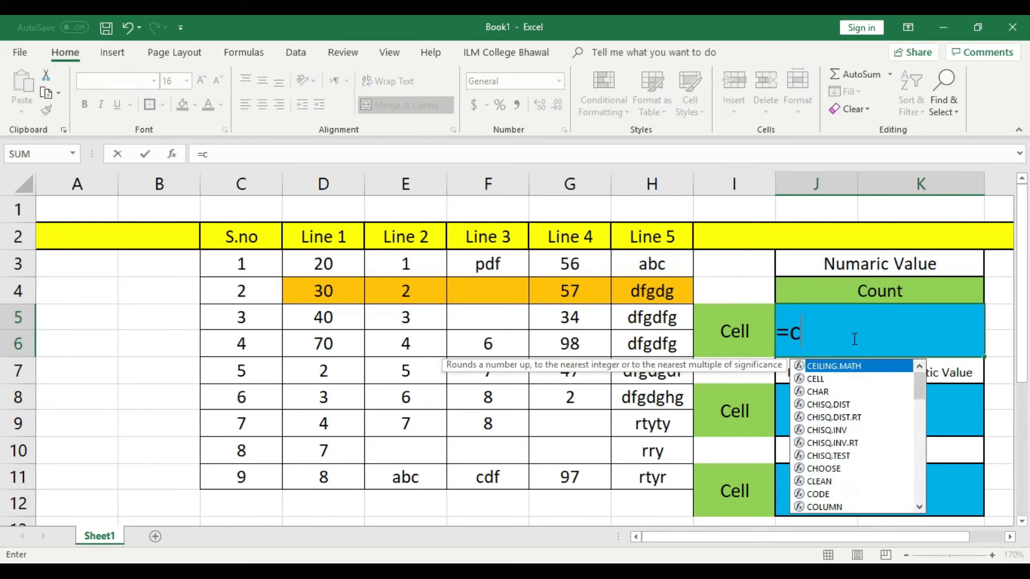
pyautogui.write('ount')
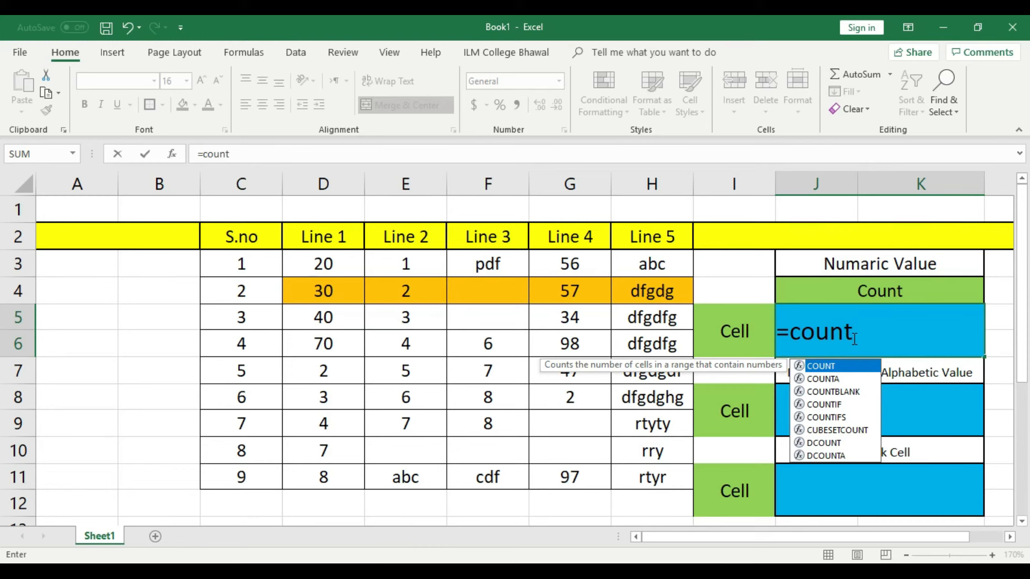
pyautogui.write('(')
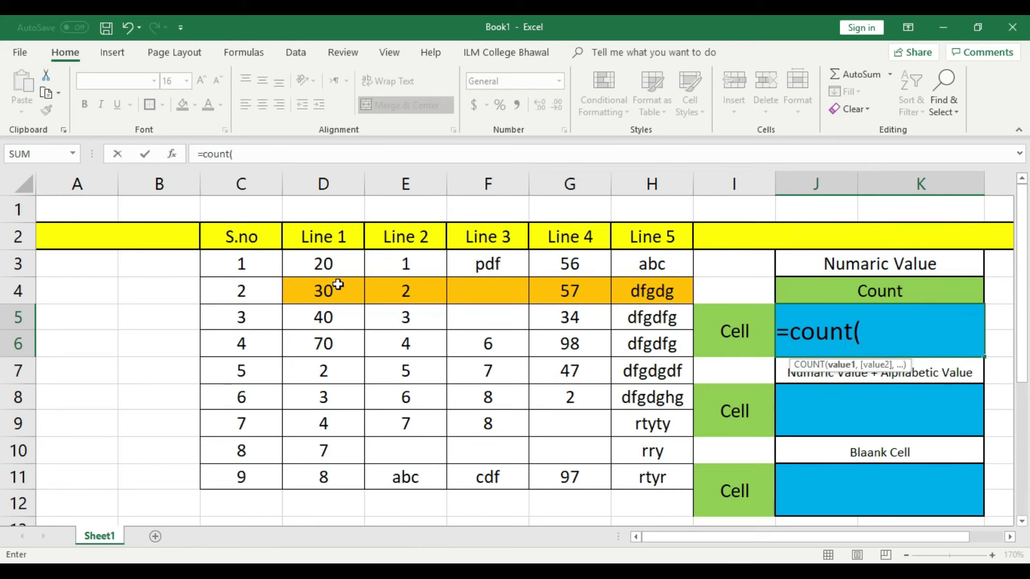
pyautogui.moveTo(322, 291); pyautogui.dragTo(640, 288)
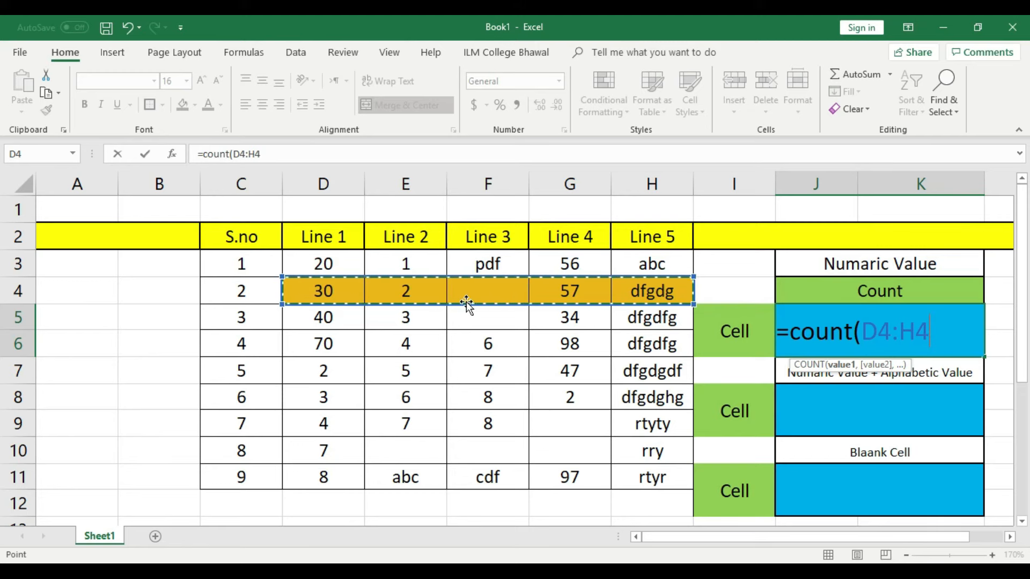
pyautogui.write(')')
pyautogui.press('Return')
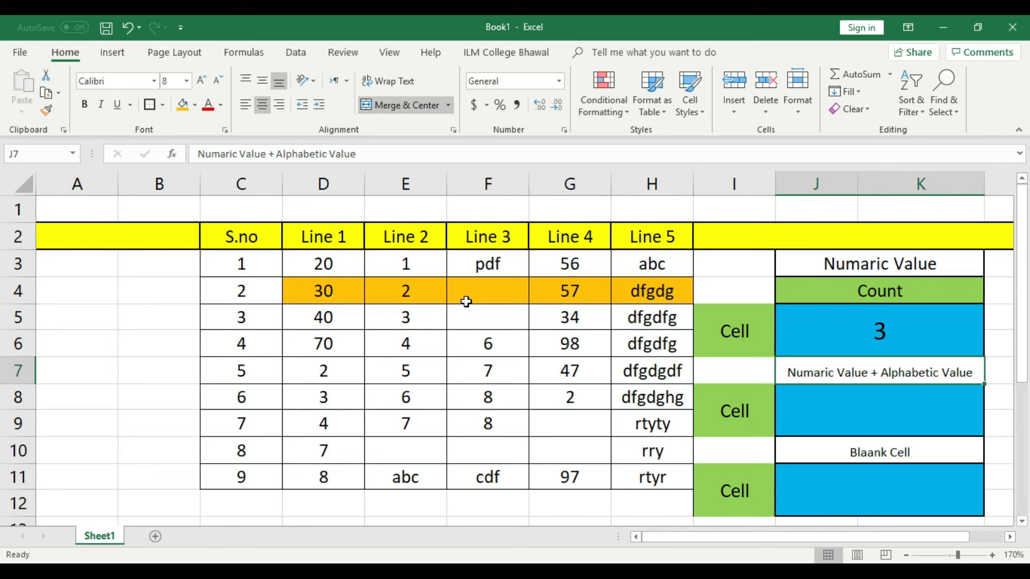
# Step: Check the row 4 cells D4:H4 one by one against the COUNT formula in J5
pyautogui.click(347, 293)
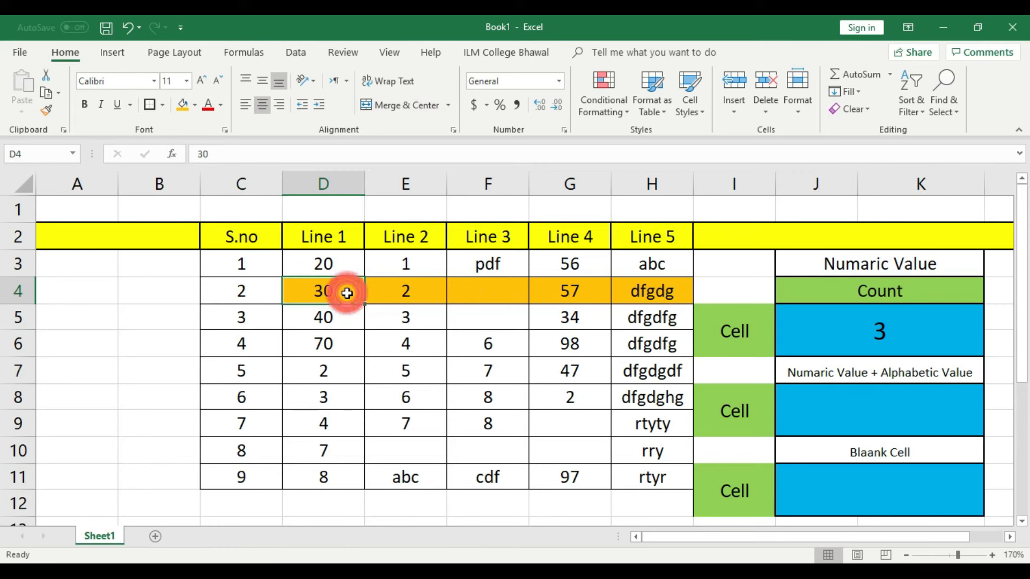
pyautogui.click(425, 289)
pyautogui.click(512, 293)
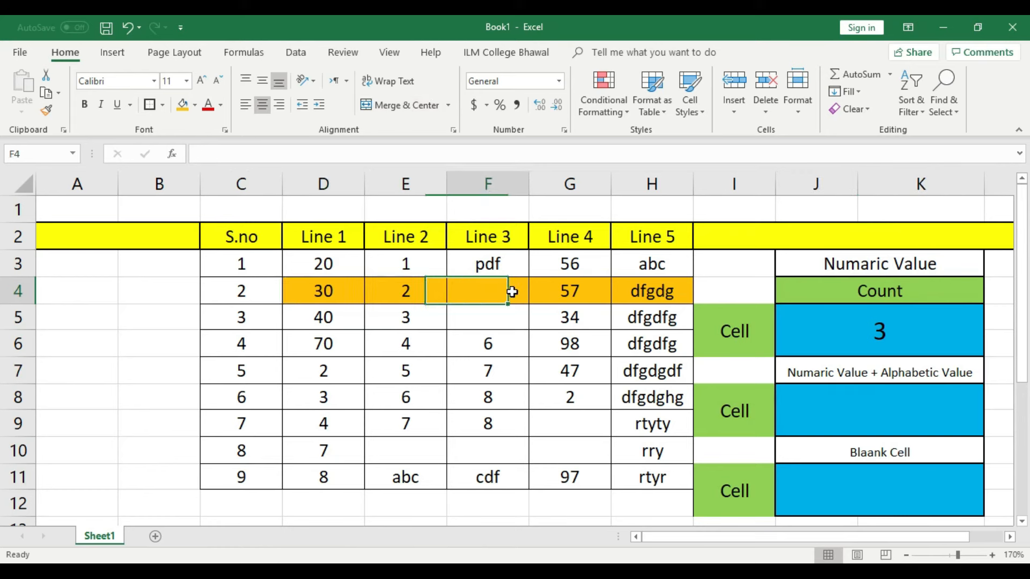
pyautogui.click(584, 282)
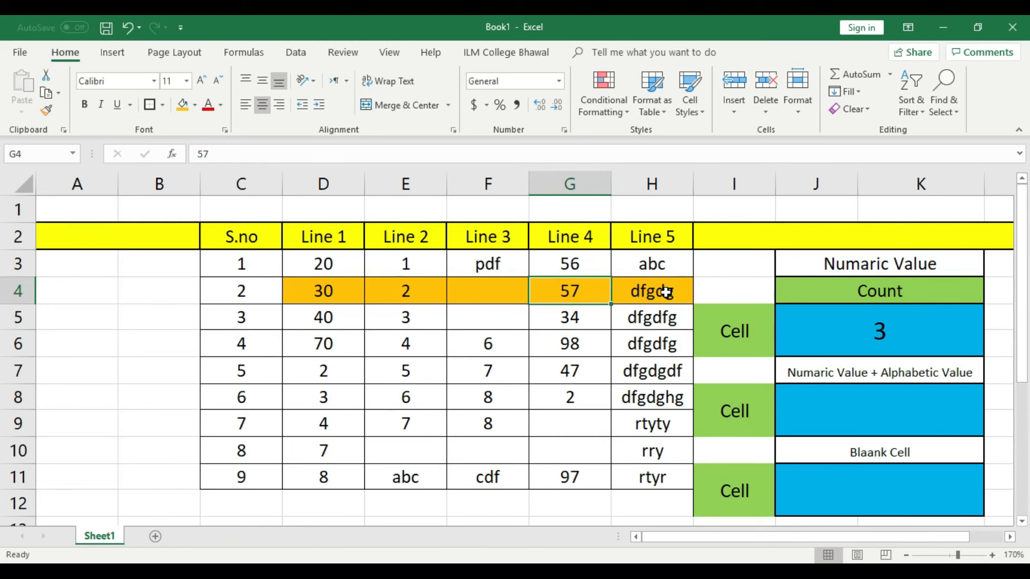
pyautogui.click(666, 293)
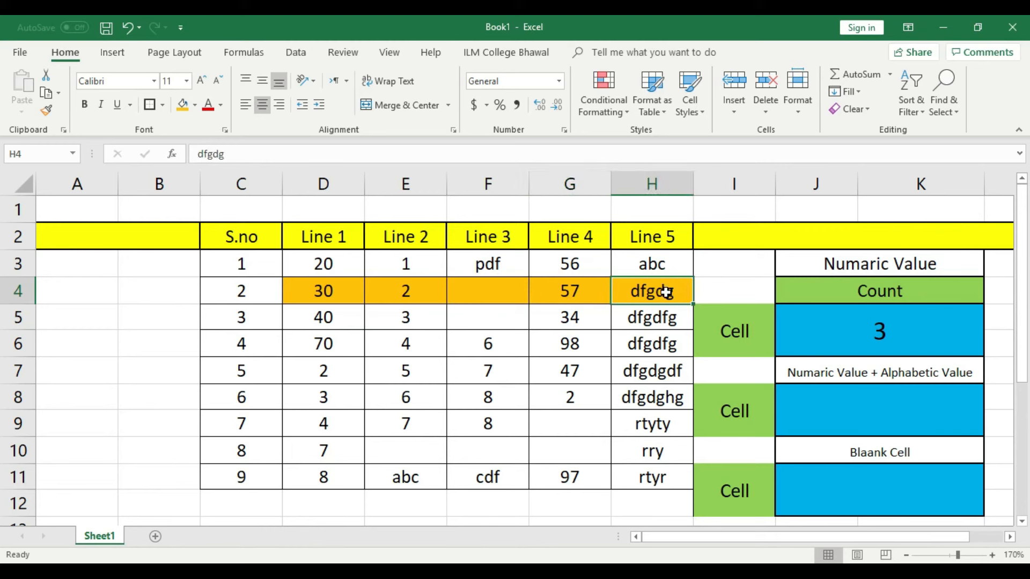
pyautogui.click(869, 327)
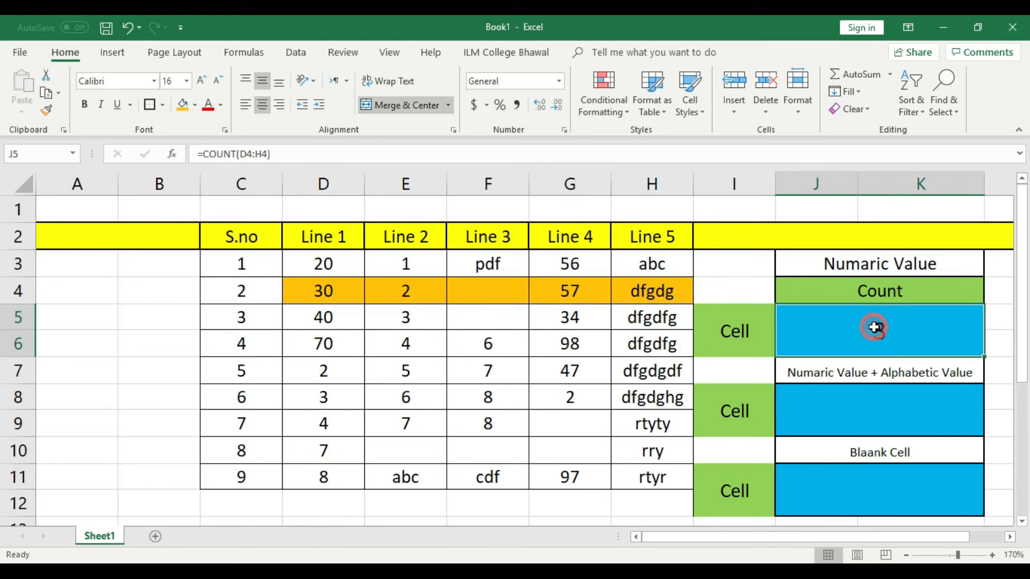
pyautogui.click(328, 290)
pyautogui.click(412, 285)
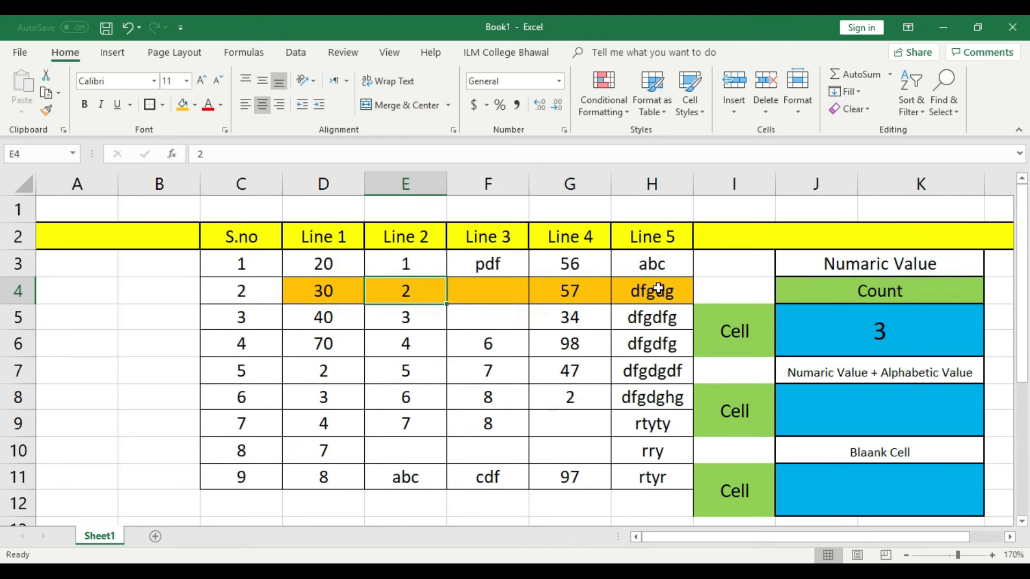
pyautogui.click(657, 289)
pyautogui.click(871, 349)
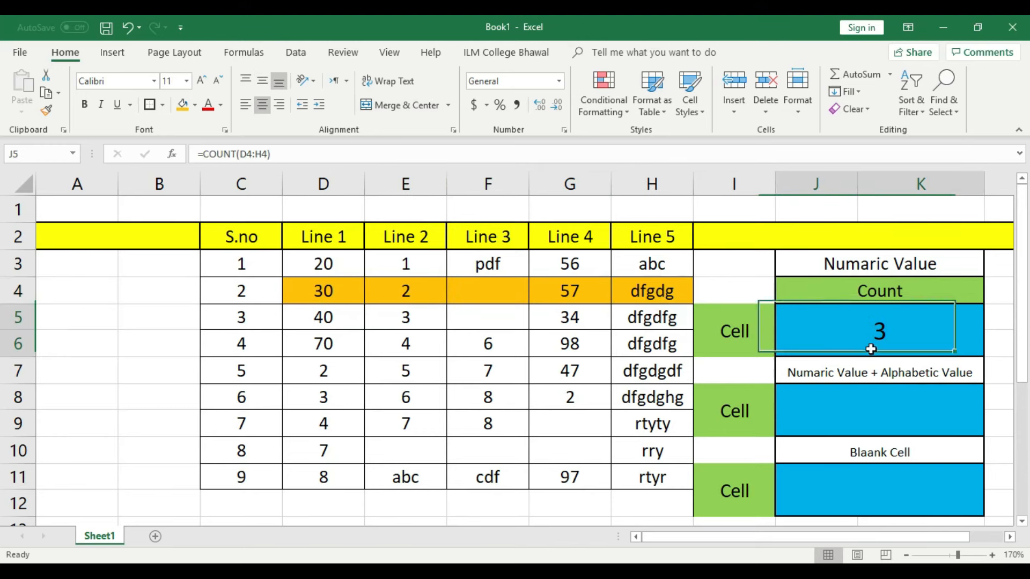
# Step: Enter =COUNTA(D4:H4) in cell J8 to count the numeric and alphabetic values across row 4
pyautogui.click(890, 426)
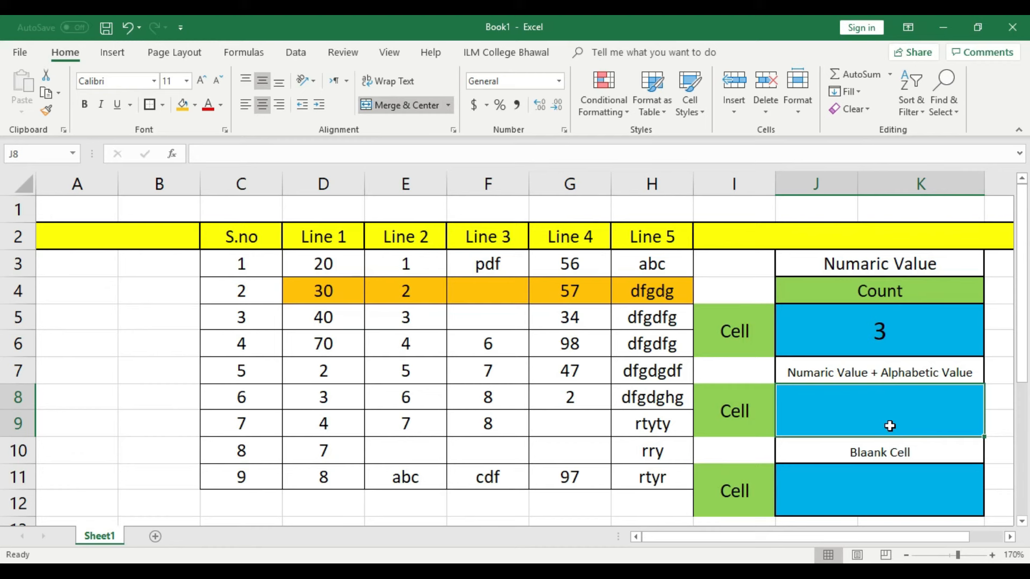
pyautogui.write('=')
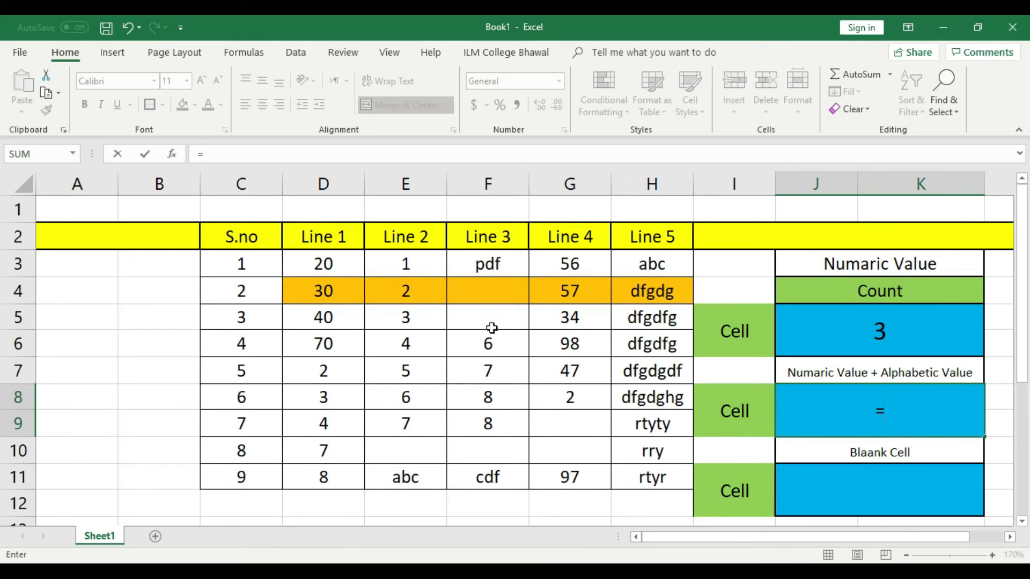
pyautogui.write('count')
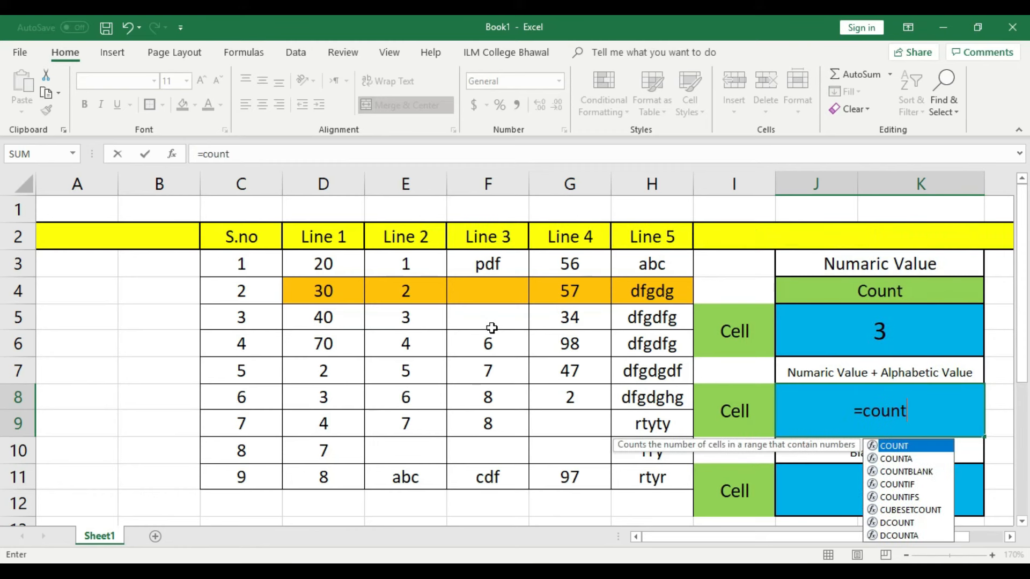
pyautogui.write('a')
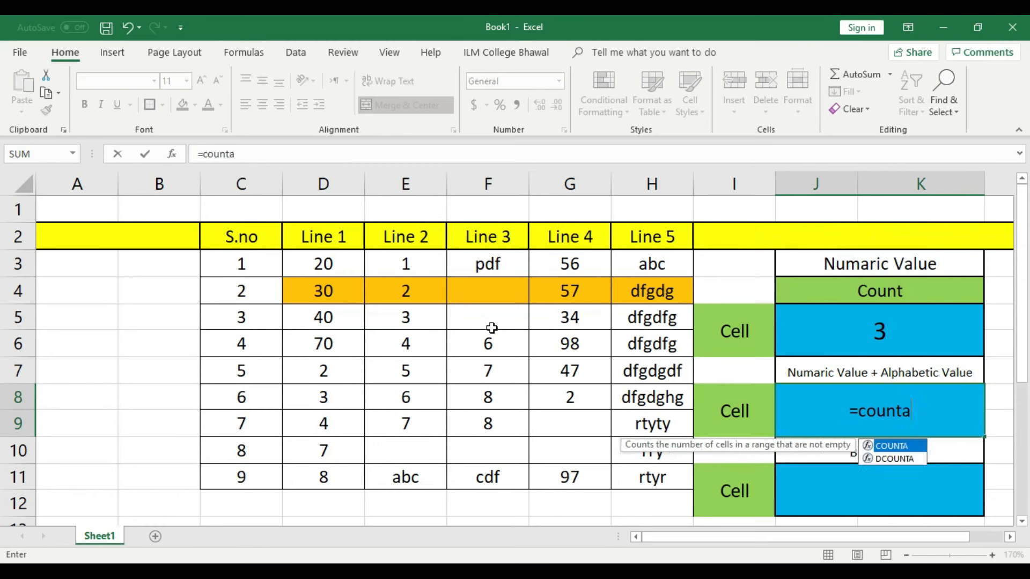
pyautogui.write('(')
pyautogui.moveTo(338, 292); pyautogui.dragTo(628, 288)
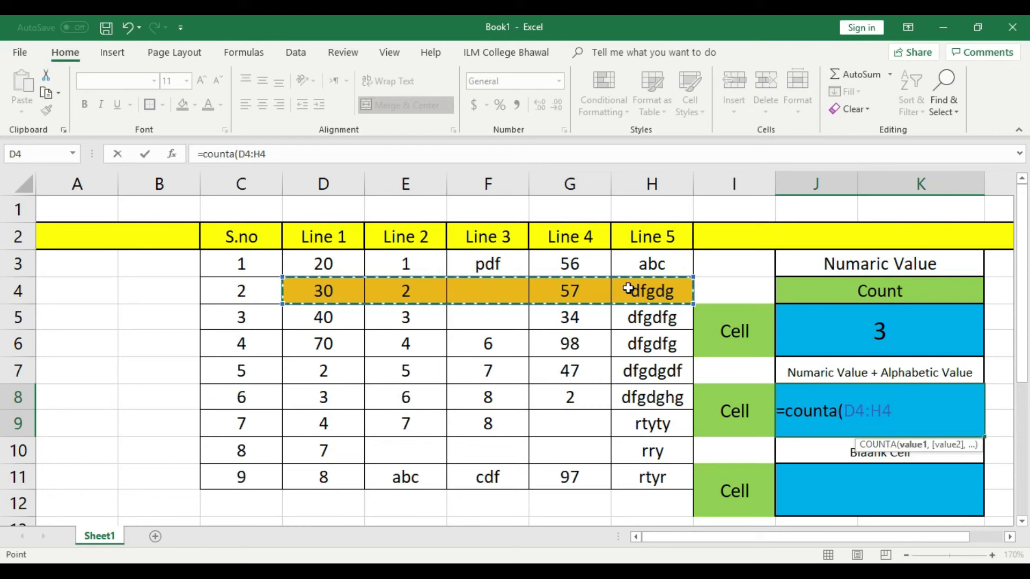
pyautogui.write(')')
pyautogui.press('Return')
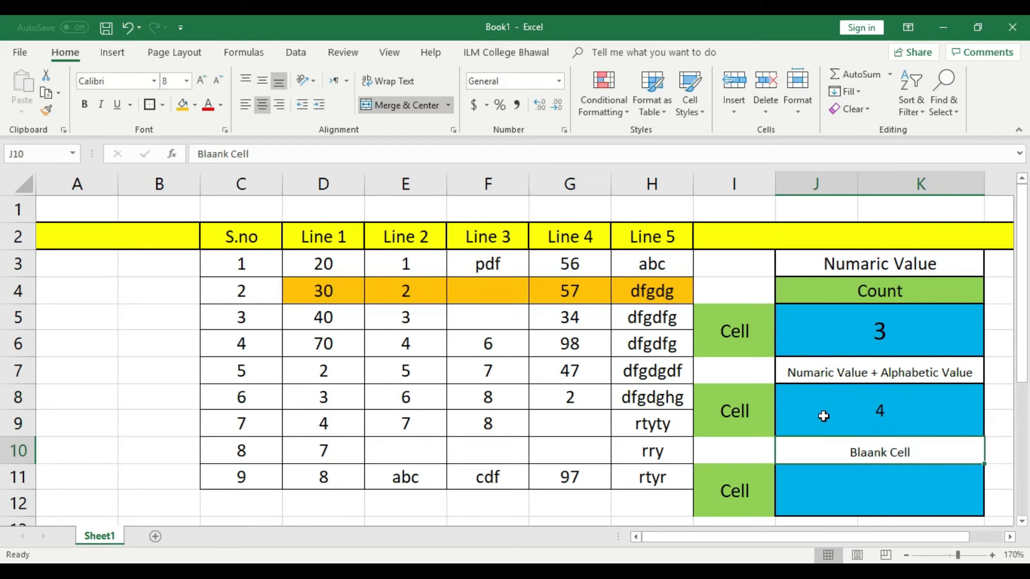
# Step: Check the filled row 4 cells D4, E4, G4 and H4 against the COUNTA formula in J8
pyautogui.click(894, 414)
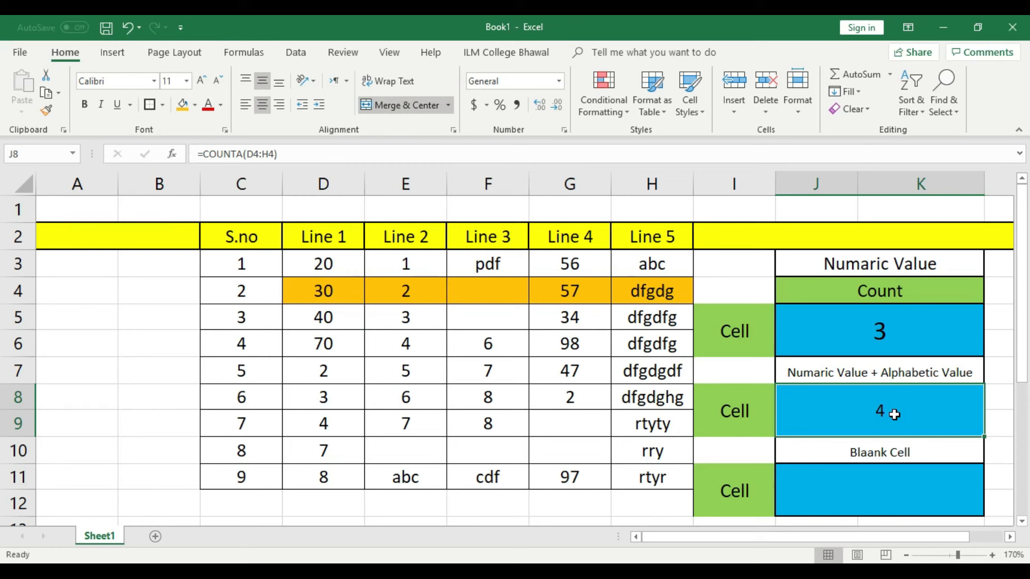
pyautogui.click(356, 292)
pyautogui.click(401, 290)
pyautogui.click(575, 292)
pyautogui.click(637, 287)
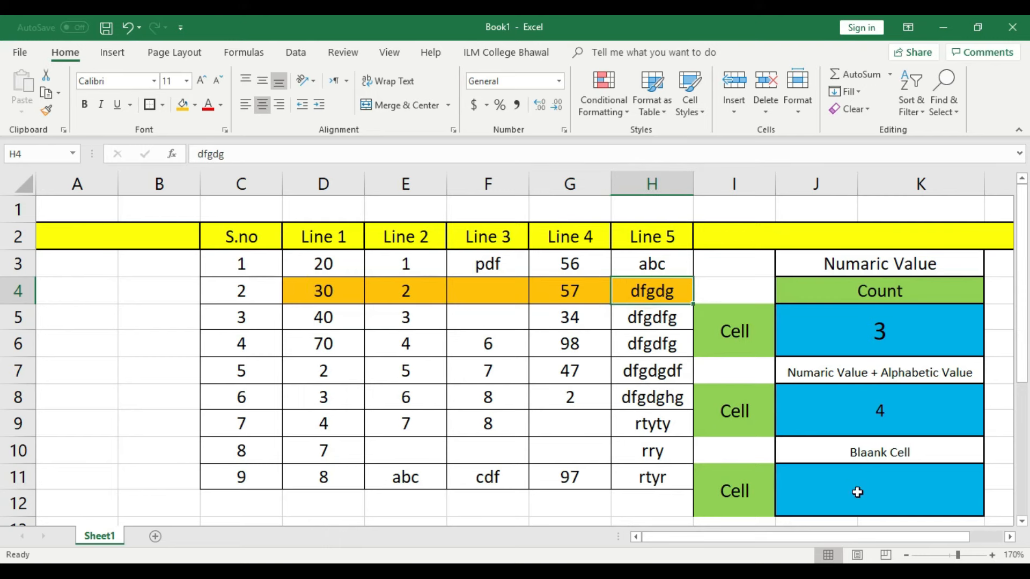
# Step: Enter =COUNTBLANK(D4:H4) in cell J11 to count the blank cells across row 4
pyautogui.click(885, 499)
pyautogui.write('=')
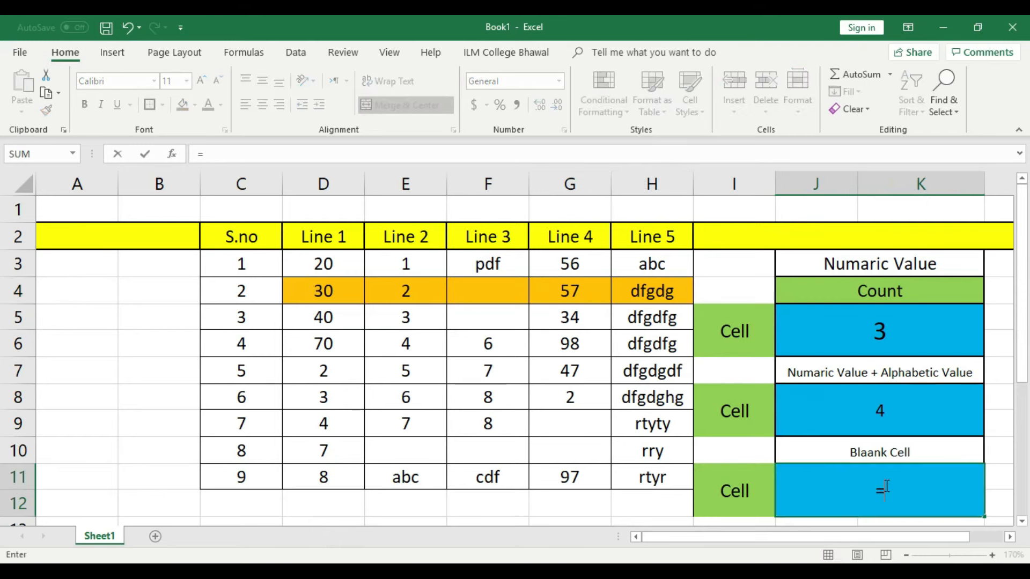
pyautogui.write('coun')
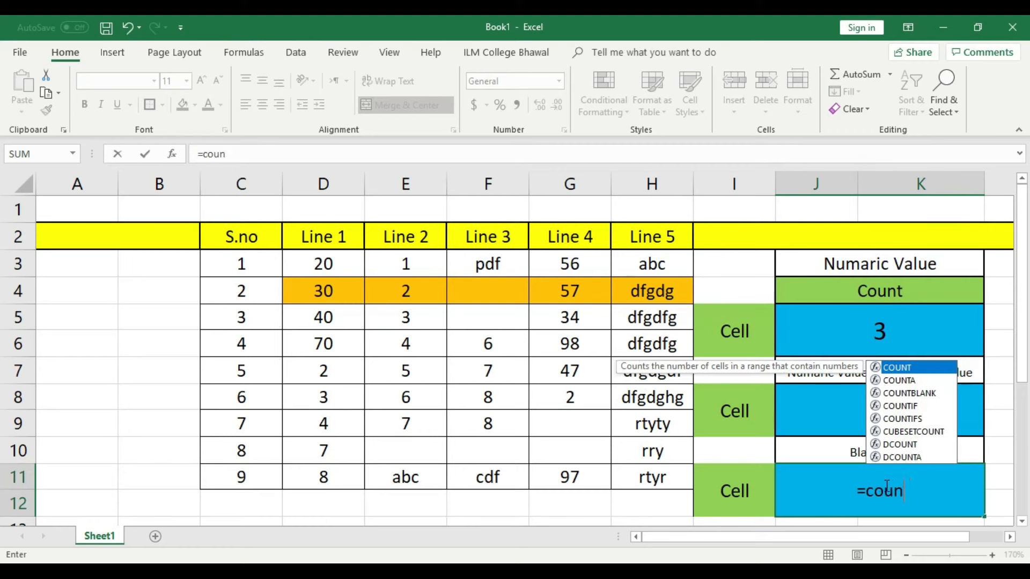
pyautogui.write('tb')
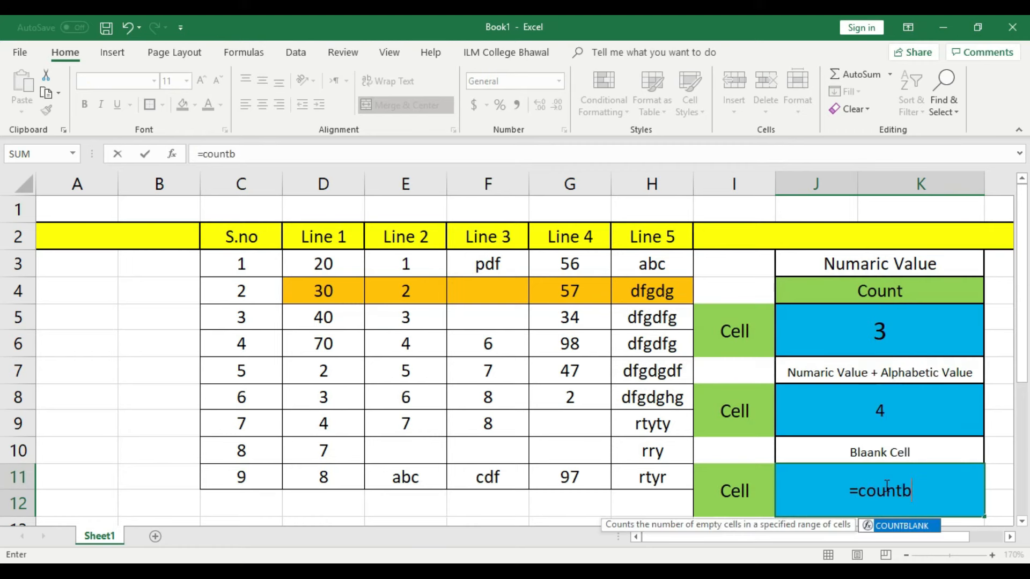
pyautogui.write('lanc')
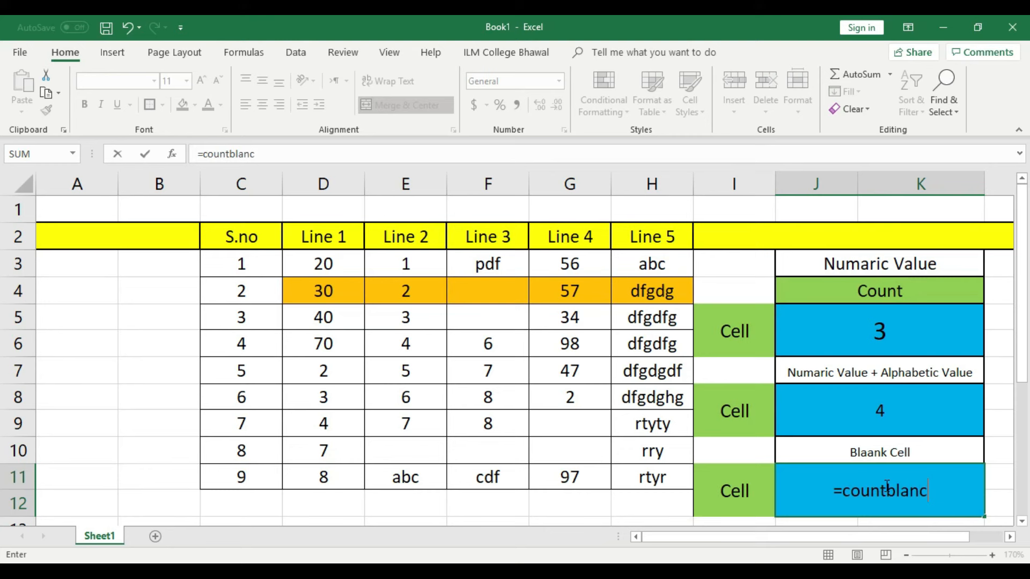
pyautogui.press('BackSpace')
pyautogui.write('k')
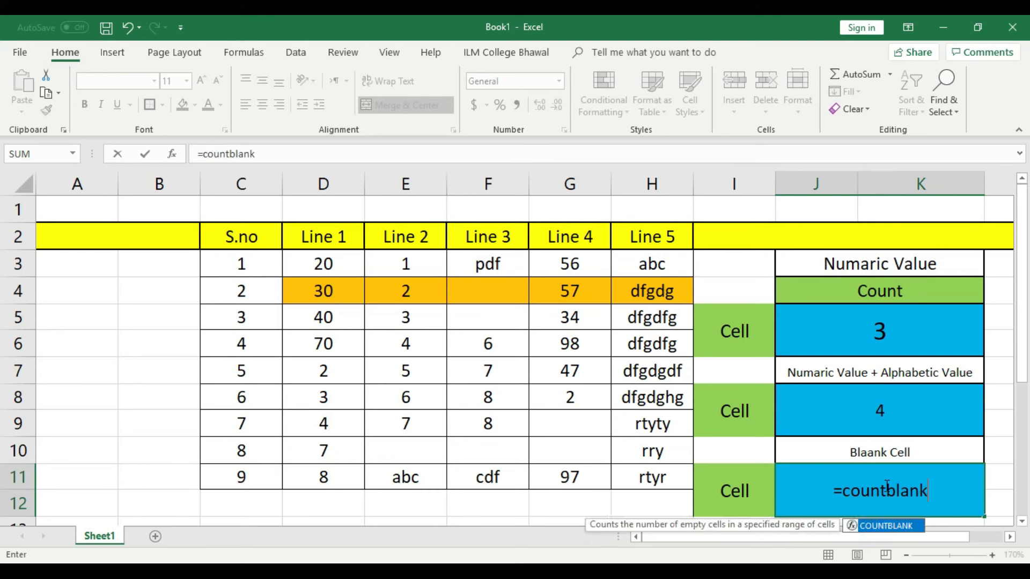
pyautogui.write('(')
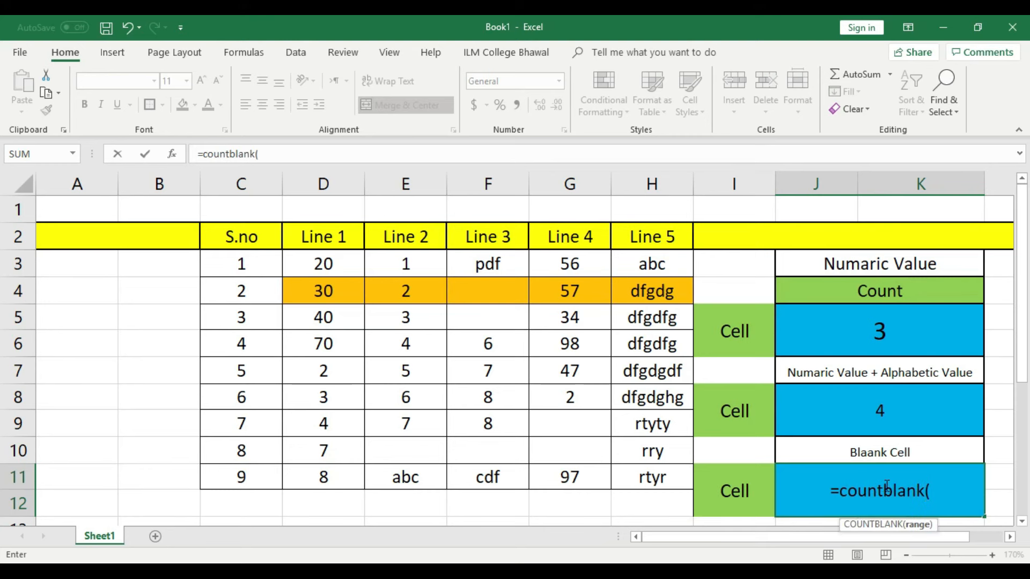
pyautogui.click(344, 291)
pyautogui.moveTo(344, 291); pyautogui.dragTo(648, 294)
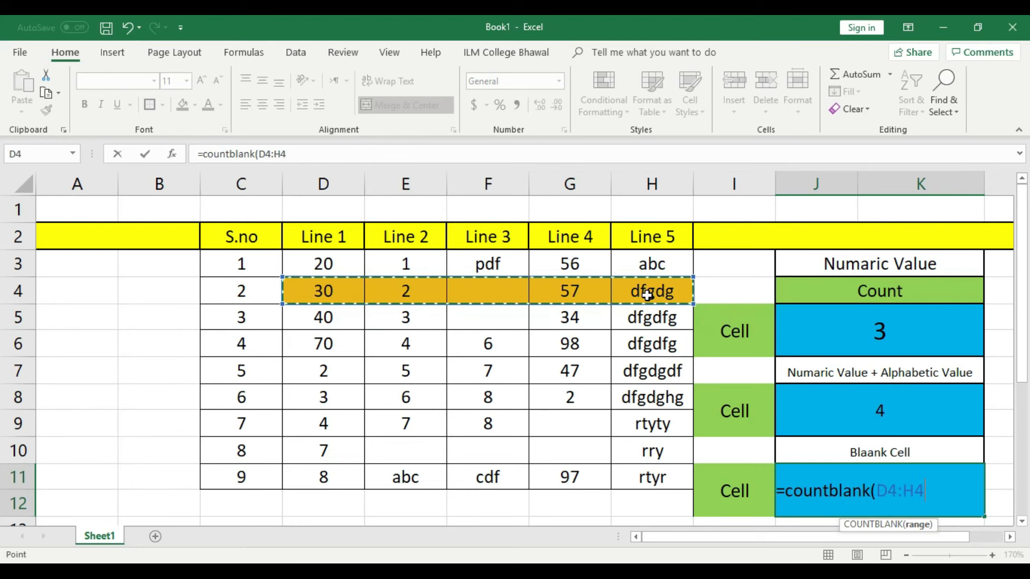
pyautogui.write(')')
pyautogui.press('Return')
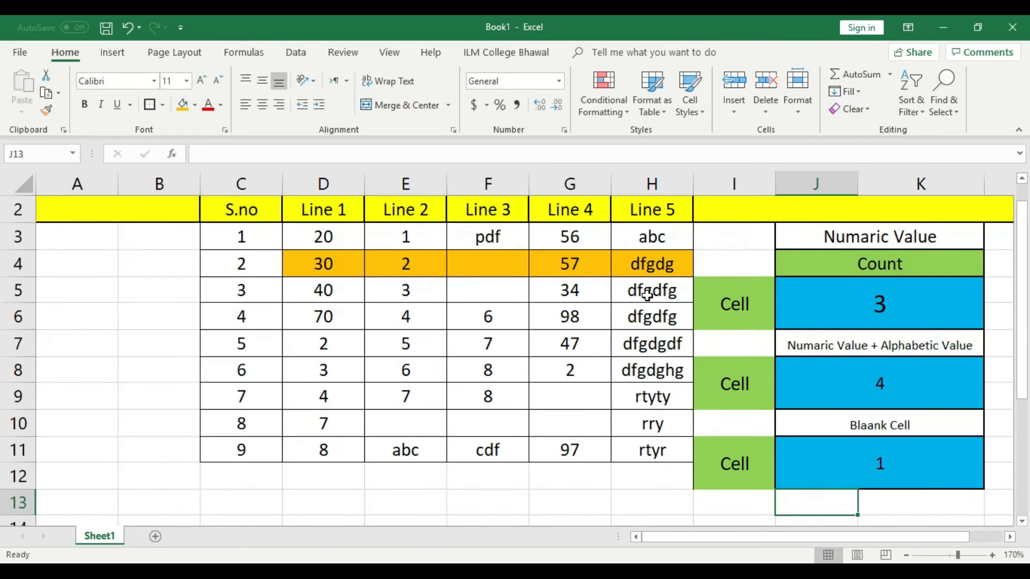
# Step: Compare the COUNTBLANK, COUNTA and COUNT formulas in J11, J8 and J5 with the cells of row 4
pyautogui.scroll(1, 648, 294)
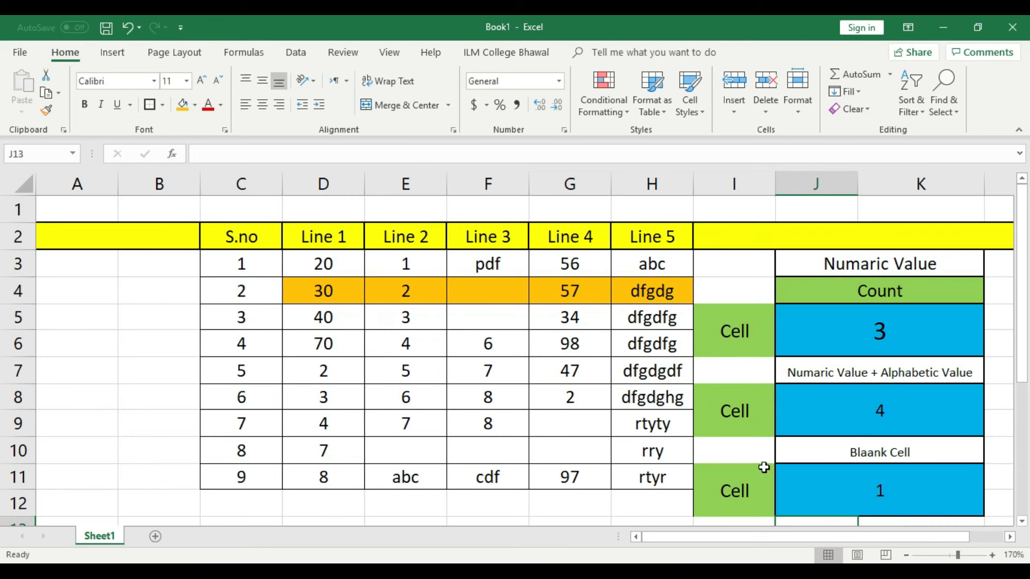
pyautogui.click(910, 490)
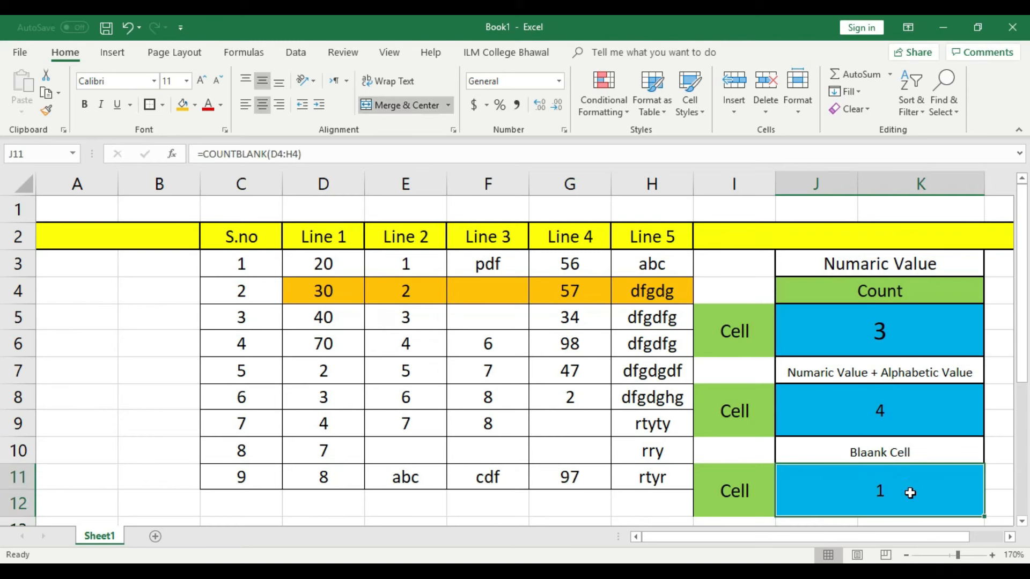
pyautogui.click(876, 401)
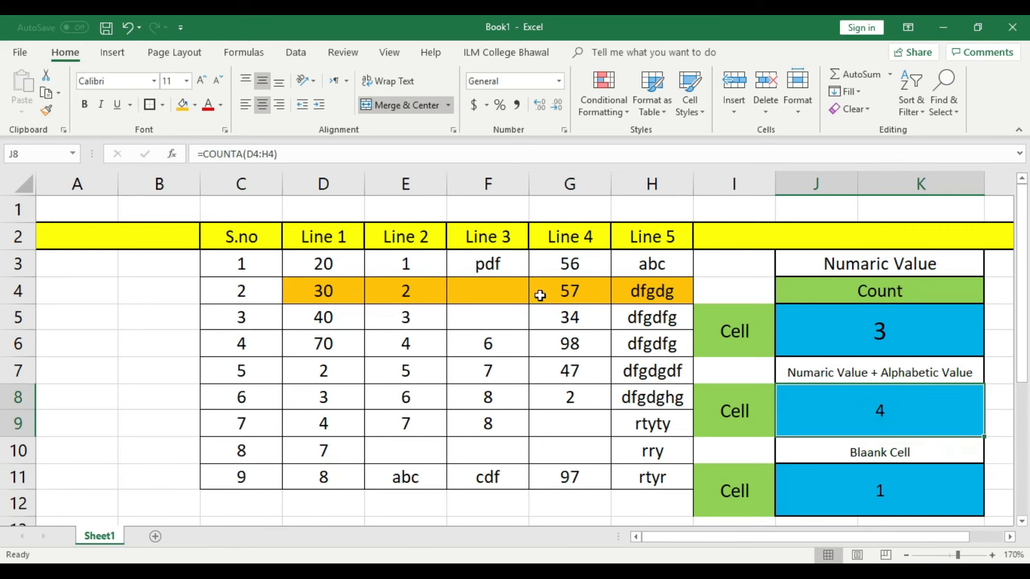
pyautogui.click(892, 350)
pyautogui.click(316, 292)
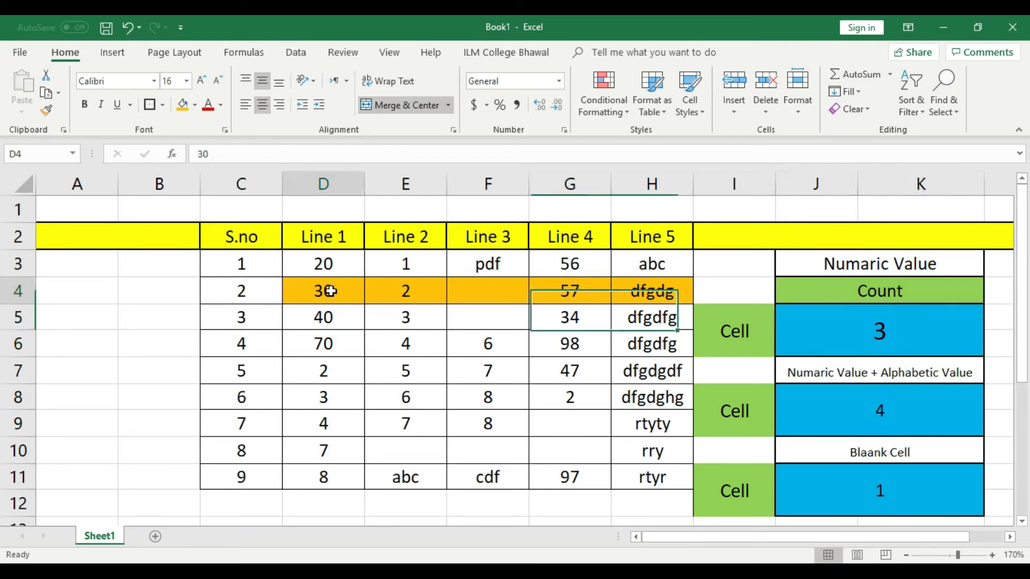
pyautogui.click(420, 290)
pyautogui.click(533, 290)
pyautogui.click(671, 290)
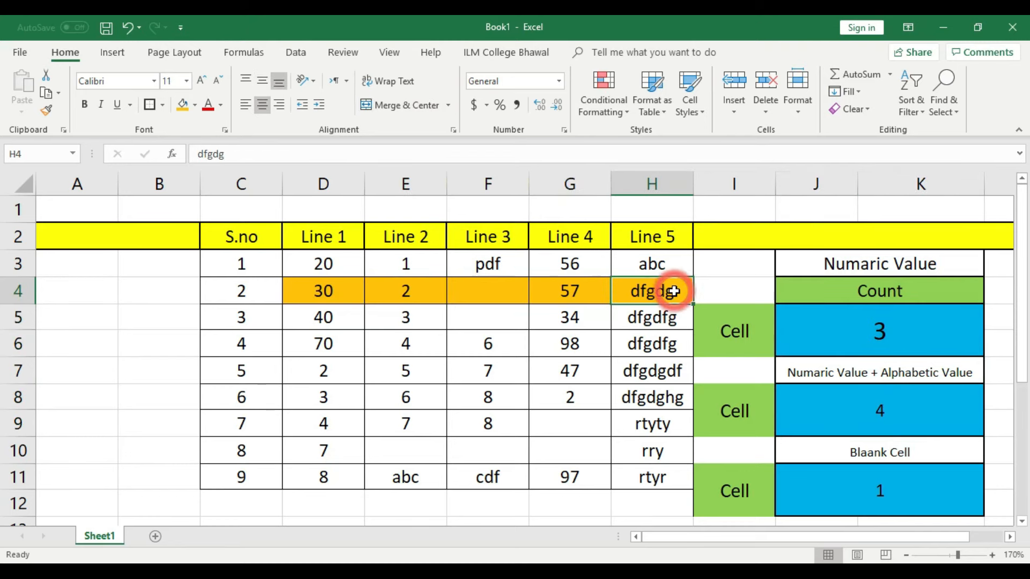
# Step: Clear cell E4 and check the COUNT formula in J5 against the numeric cells D4 and G4
pyautogui.click(439, 290)
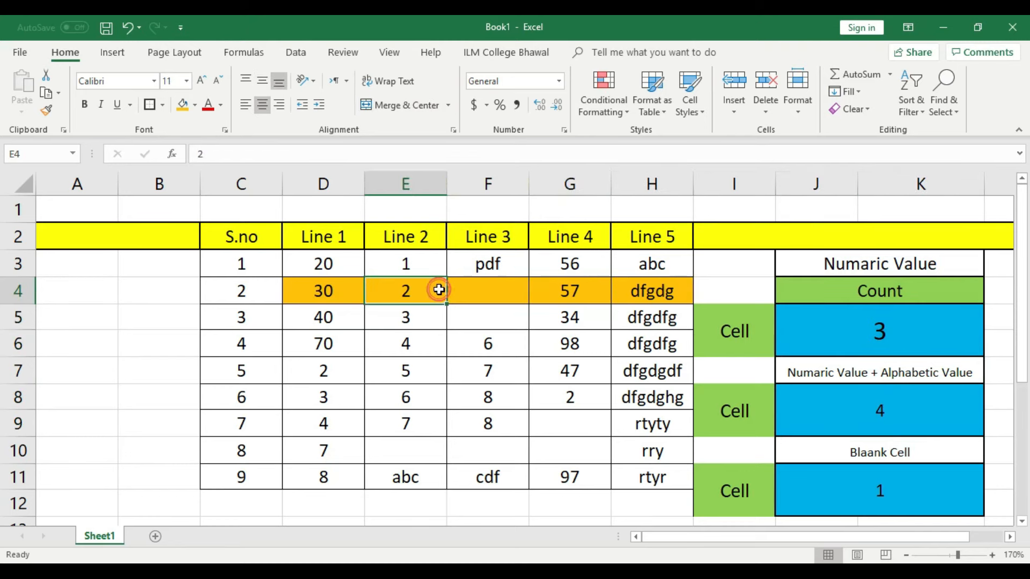
pyautogui.press('Delete')
pyautogui.click(857, 338)
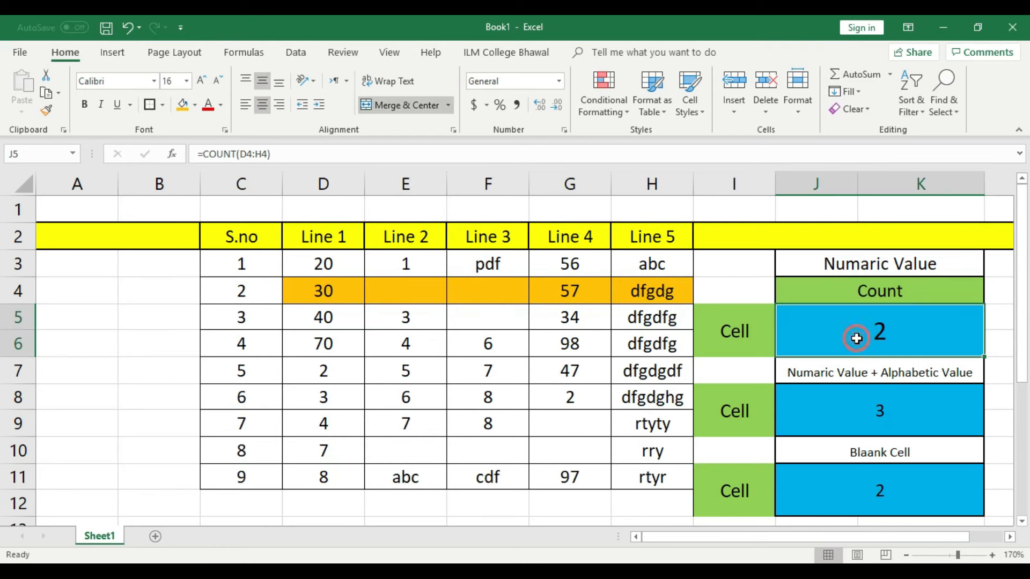
pyautogui.click(336, 289)
pyautogui.click(573, 290)
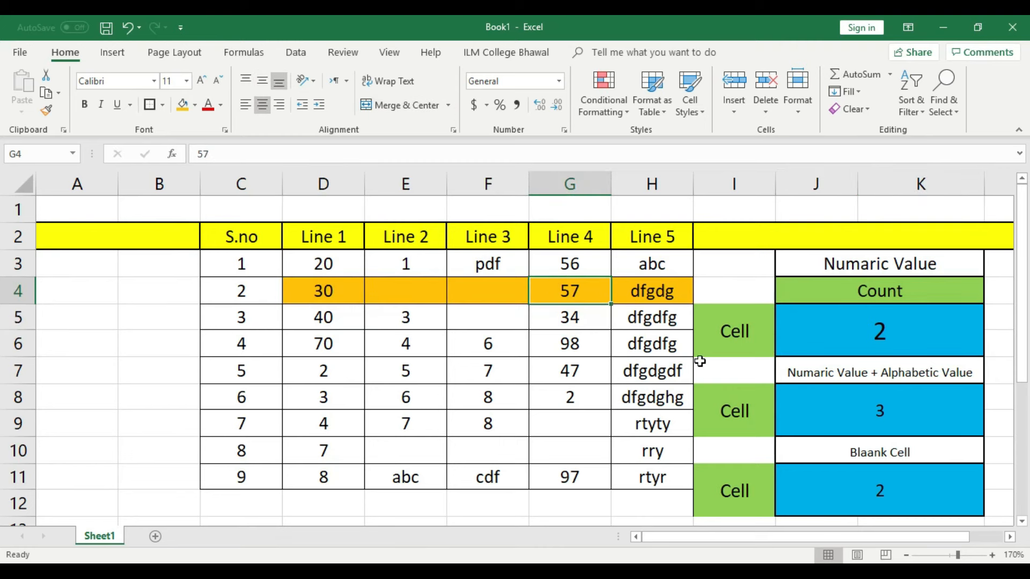
# Step: Check the COUNTA formula in J8 against D4, G4 and H4, and the COUNTBLANK formula in J11 against E4 and F4
pyautogui.click(907, 414)
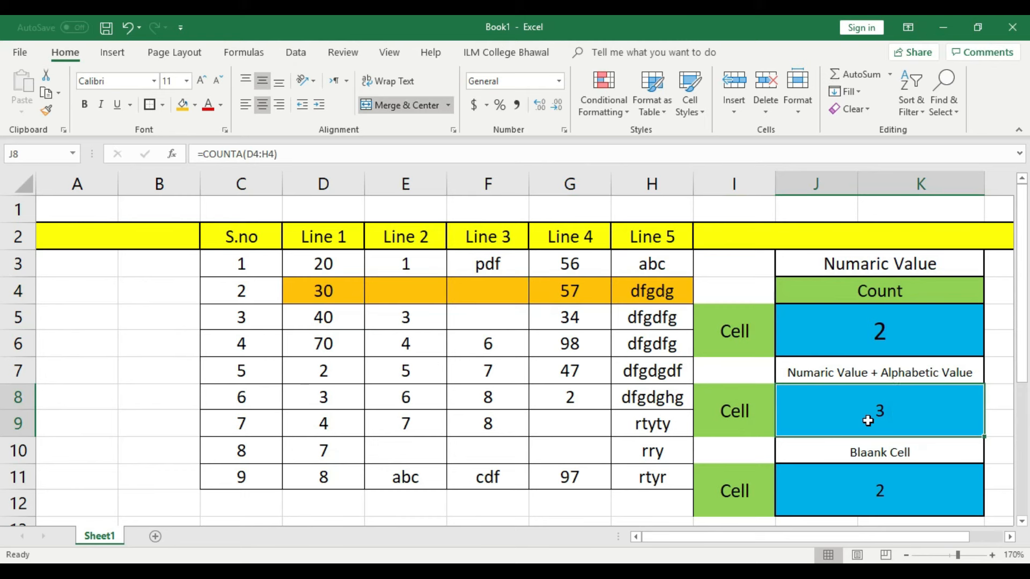
pyautogui.click(357, 294)
pyautogui.click(568, 293)
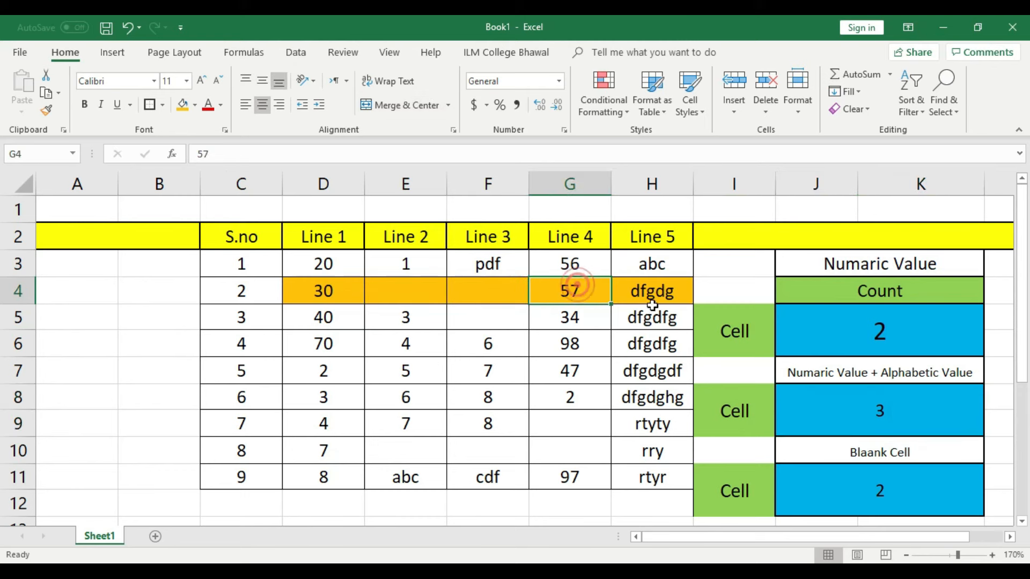
pyautogui.click(659, 296)
pyautogui.click(875, 498)
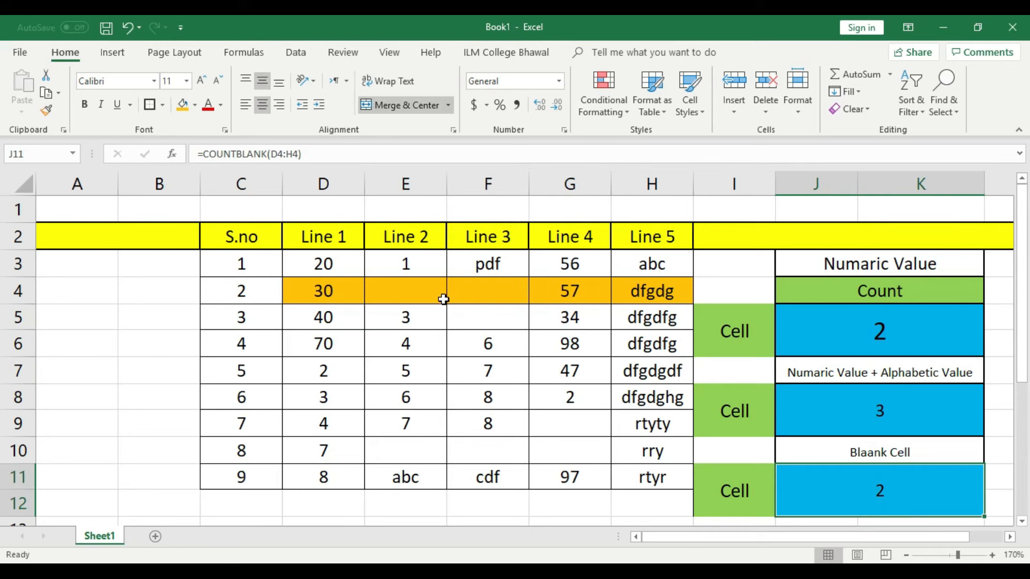
pyautogui.click(429, 295)
pyautogui.click(489, 294)
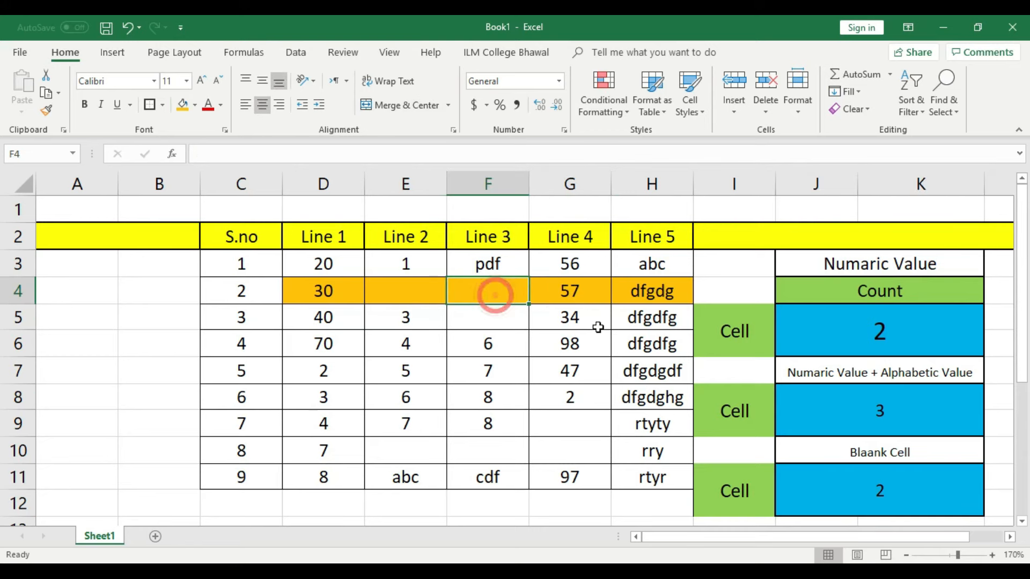
# Step: Clear cell H4 and check the COUNTBLANK formula in J11 against the blank cells H4, F4 and E4
pyautogui.click(655, 290)
pyautogui.press('Delete')
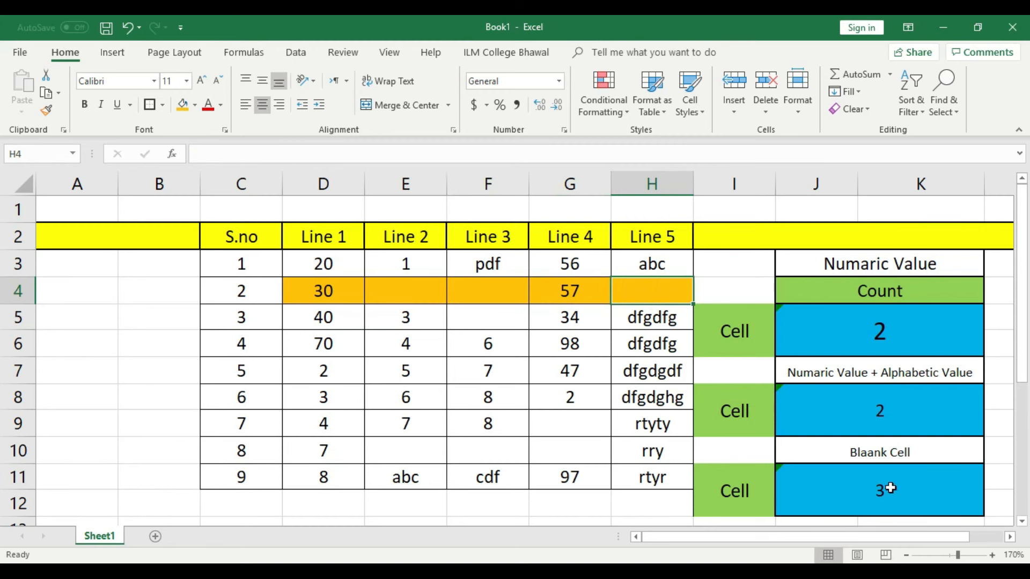
pyautogui.click(891, 488)
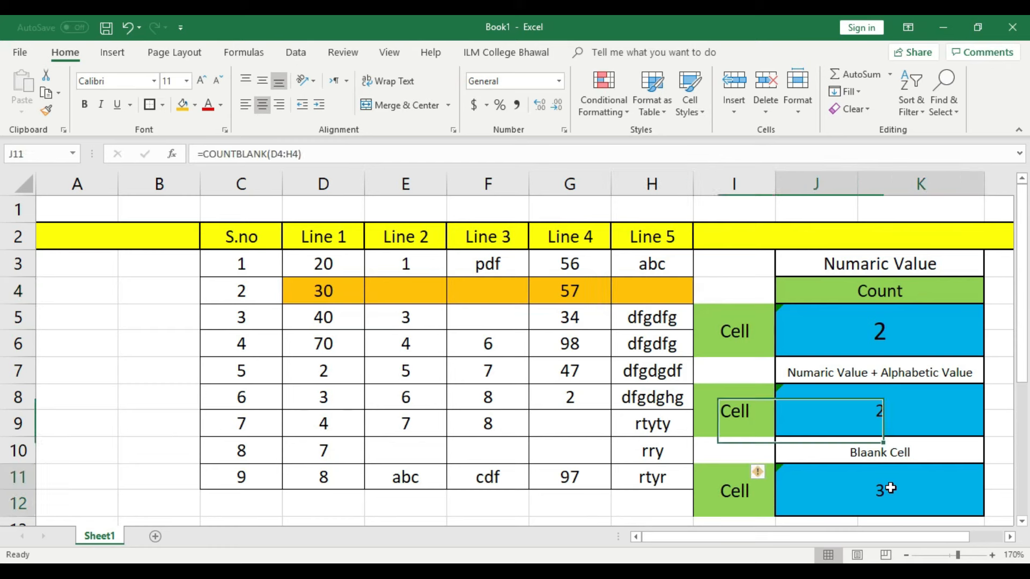
pyautogui.click(642, 288)
pyautogui.click(483, 298)
pyautogui.click(381, 290)
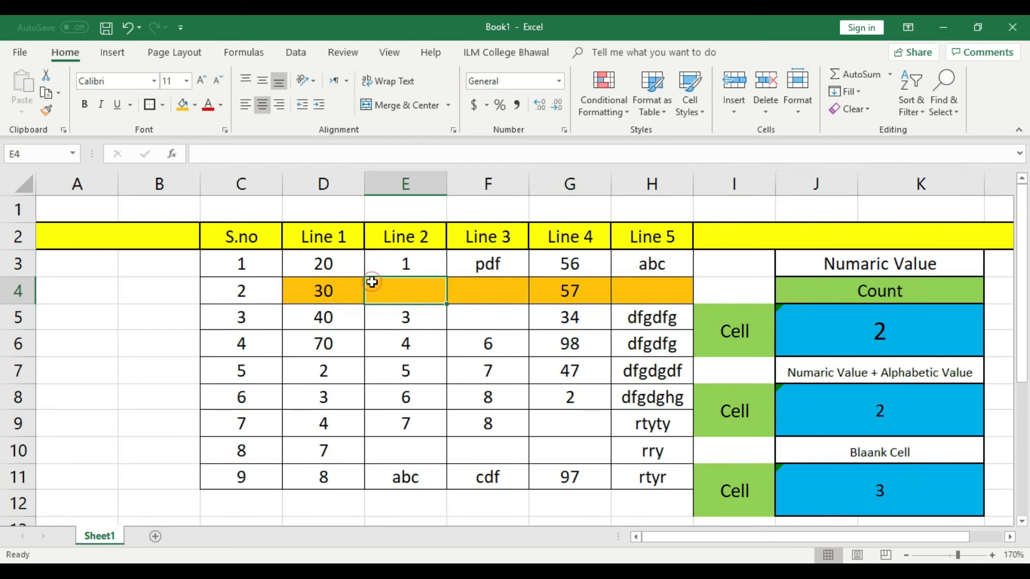
# Step: Check the COUNTA formula in J8 and the COUNT formula in J5 against the filled cells D4 and G4
pyautogui.click(910, 400)
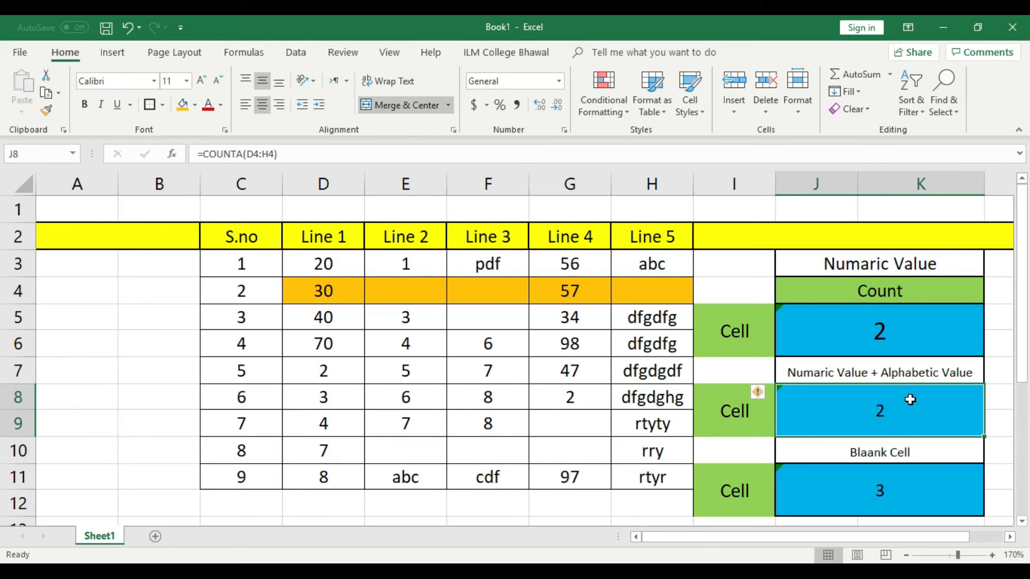
pyautogui.click(589, 295)
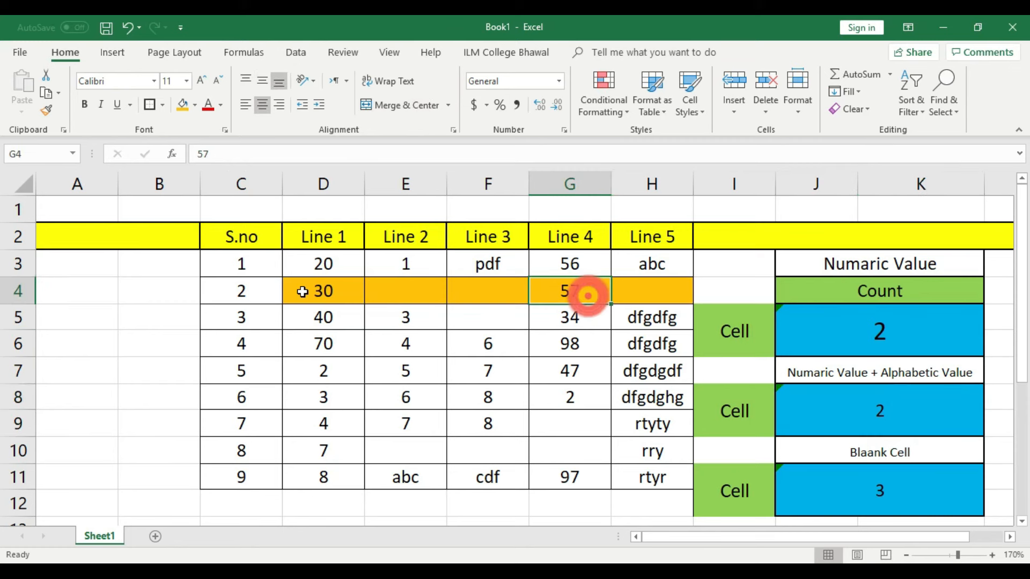
pyautogui.click(303, 293)
pyautogui.click(898, 333)
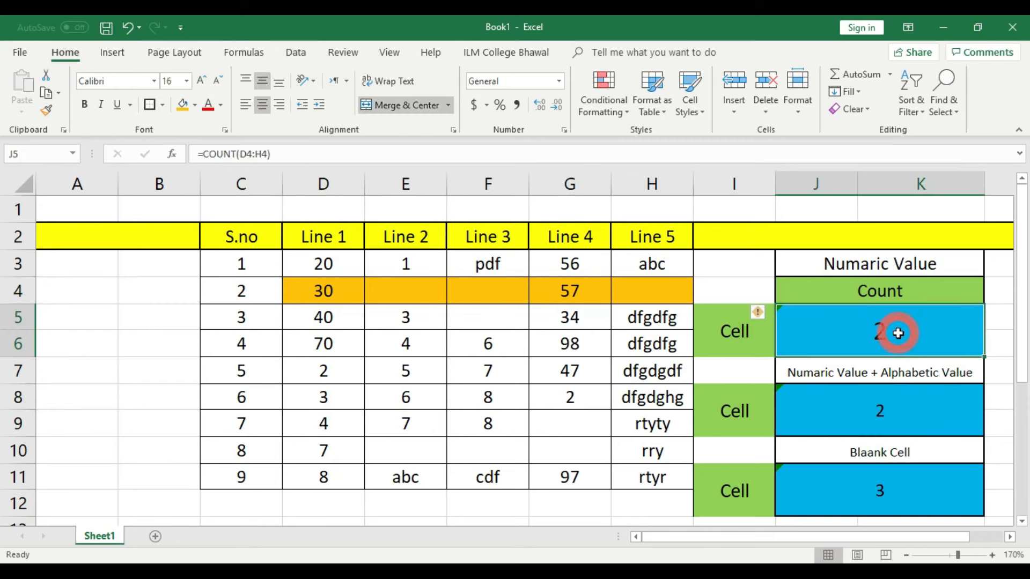
pyautogui.click(322, 292)
pyautogui.click(549, 287)
# Step: Clear cells D4 and G4 so that all of D4:H4 is blank
pyautogui.click(322, 294)
pyautogui.click(317, 295)
pyautogui.press('Delete')
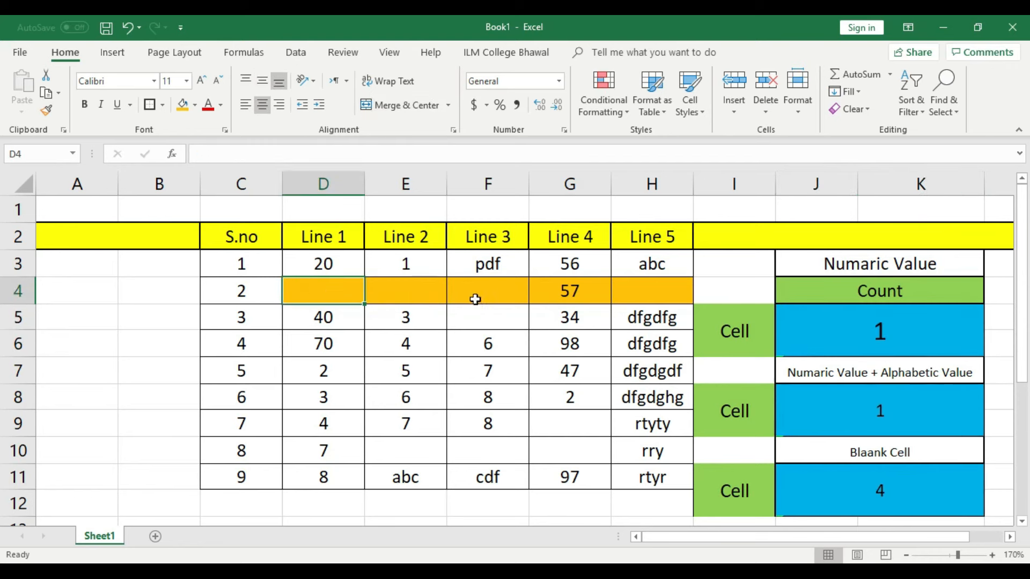
pyautogui.click(558, 288)
pyautogui.press('Delete')
# Step: Fill row 4 with text only: a in D4, b in E4, cdf in F4, d in G4 and e in H4
pyautogui.click(349, 296)
pyautogui.write('a')
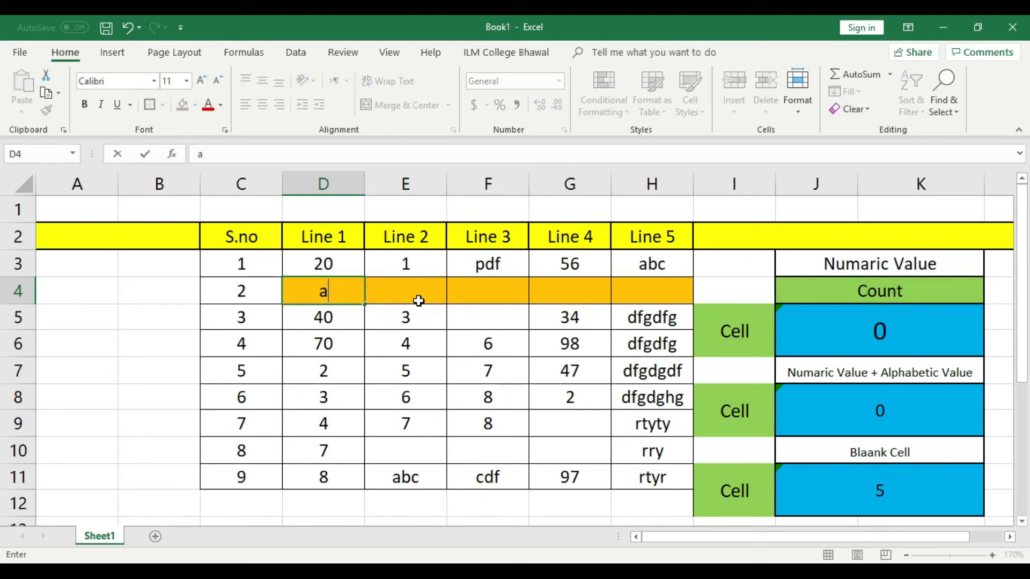
pyautogui.click(419, 301)
pyautogui.write('b')
pyautogui.click(474, 289)
pyautogui.write('cdf')
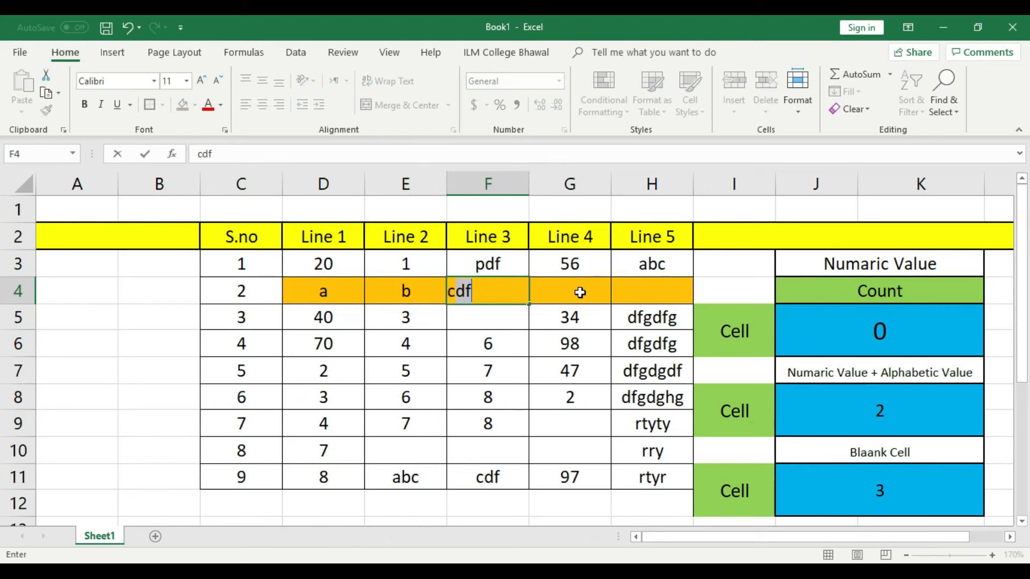
pyautogui.click(578, 290)
pyautogui.write('d')
pyautogui.click(631, 294)
pyautogui.write('e')
pyautogui.click(750, 276)
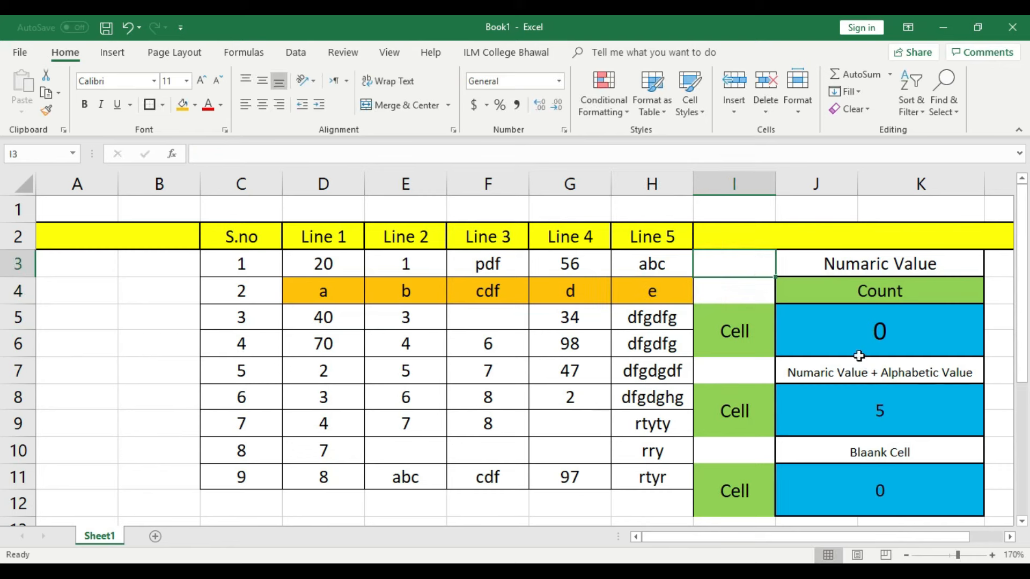
# Step: Compare the COUNT formula in J5 and the COUNTBLANK formula in J11 with the text cells D4:H4
pyautogui.click(880, 346)
pyautogui.moveTo(336, 294); pyautogui.dragTo(678, 293)
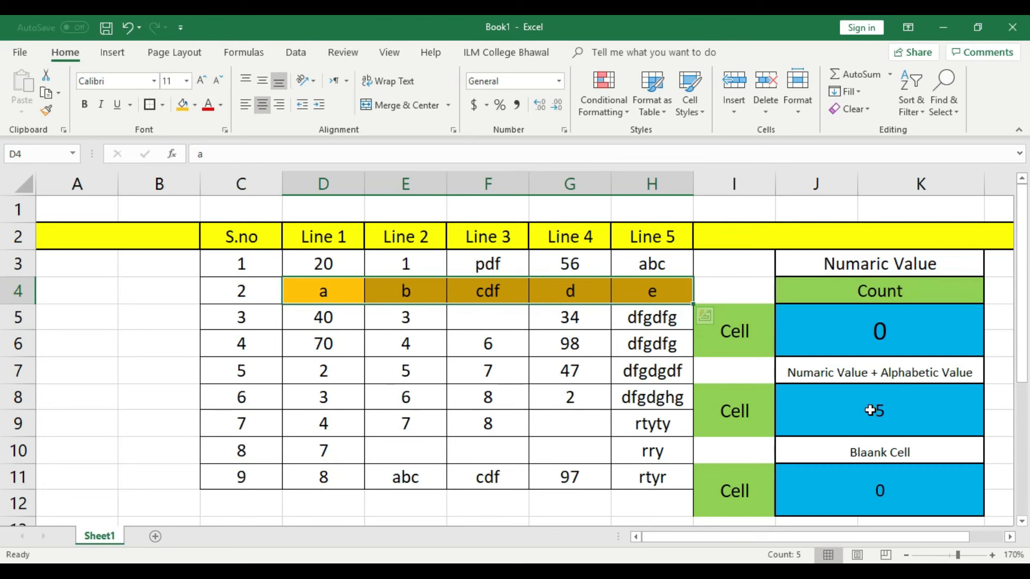
pyautogui.click(885, 488)
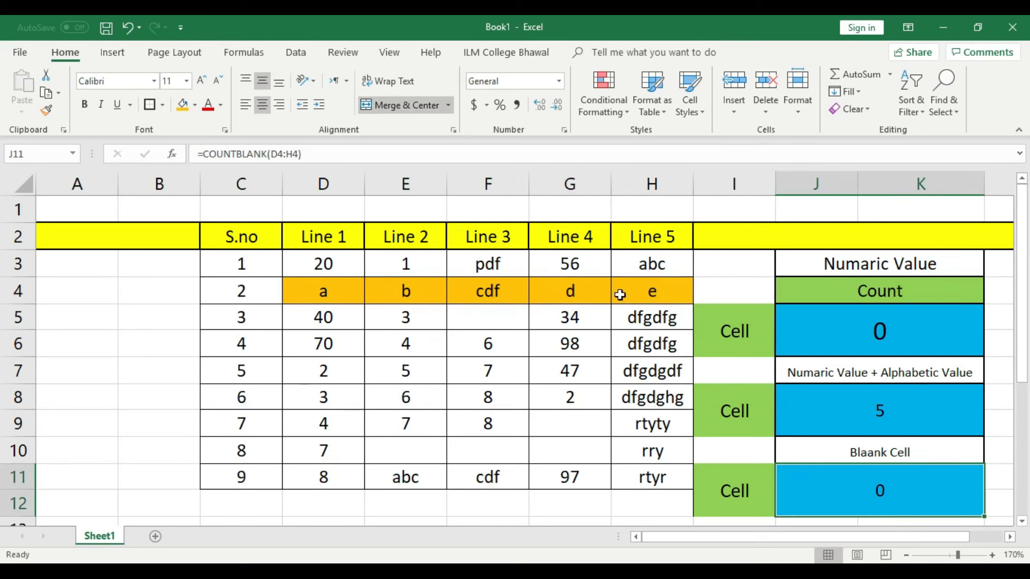
# Step: Review the Numaric Value, Count and Blaank Cell labels together with the formulas in J8 and J11
pyautogui.click(878, 266)
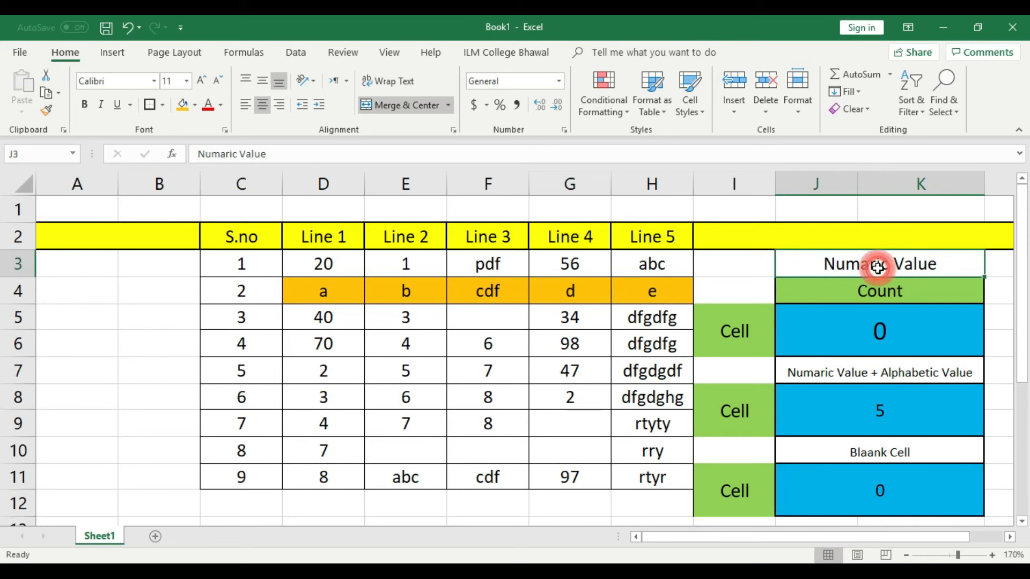
pyautogui.click(884, 293)
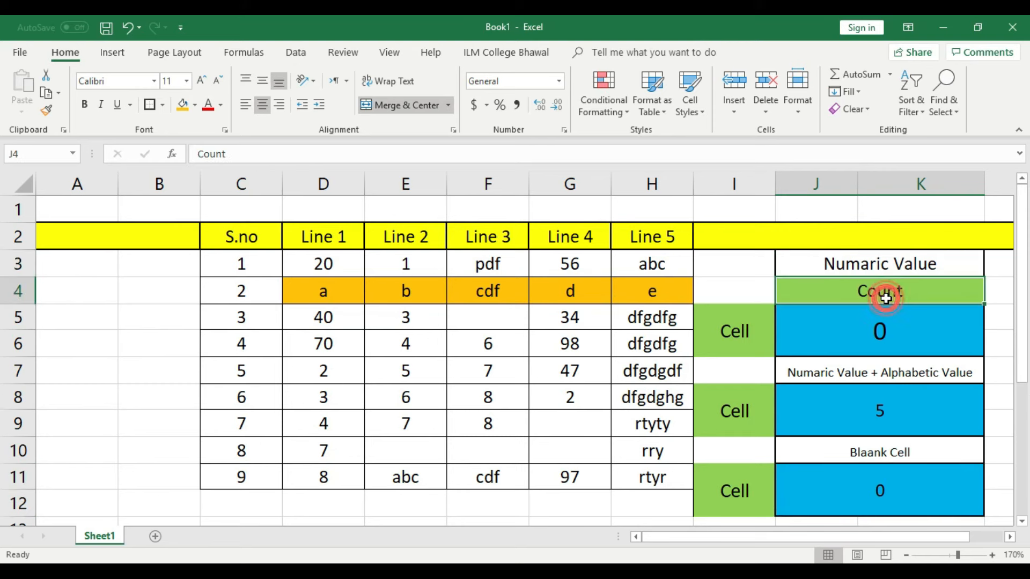
pyautogui.click(882, 265)
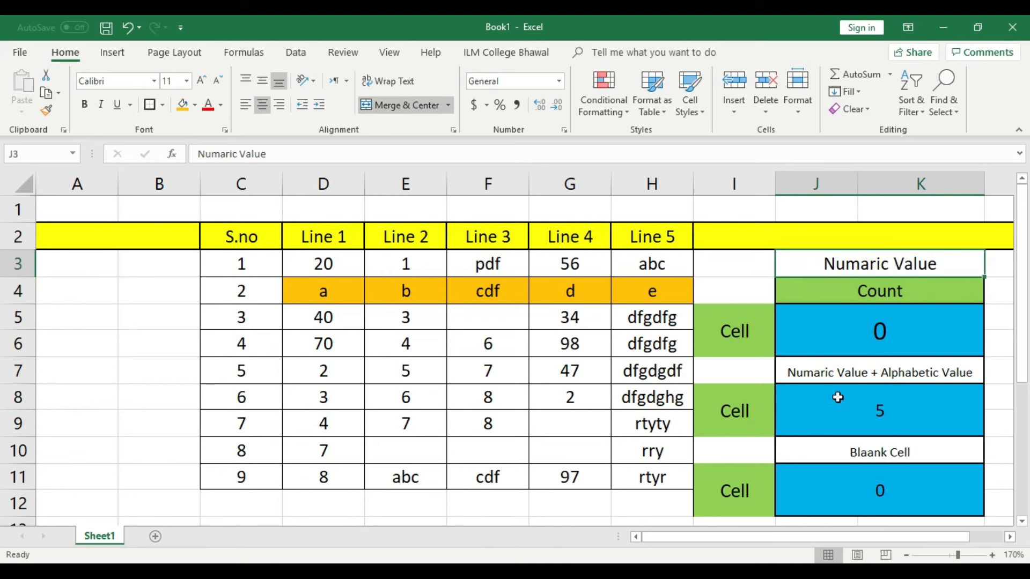
pyautogui.click(851, 412)
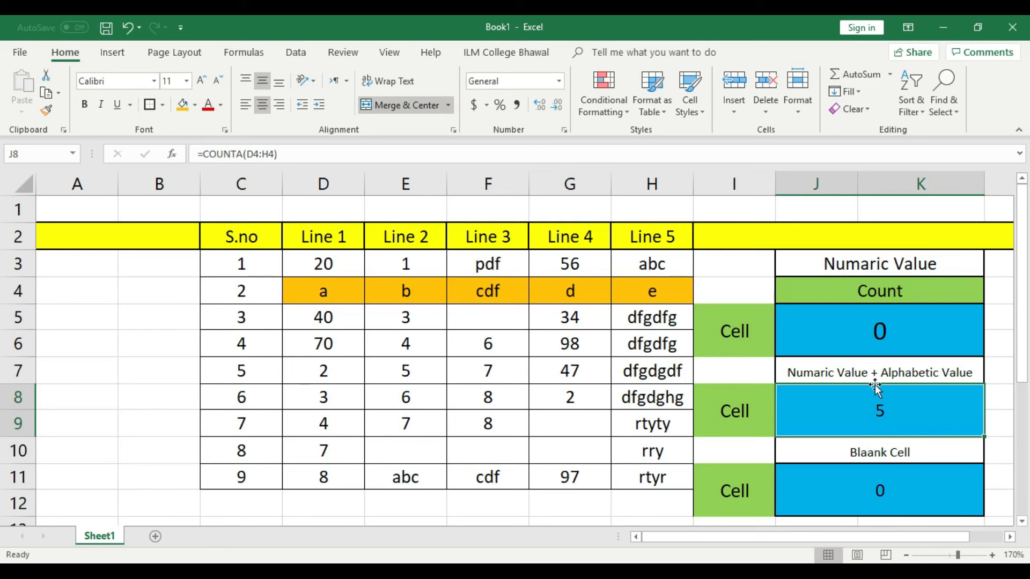
pyautogui.click(892, 483)
pyautogui.click(895, 451)
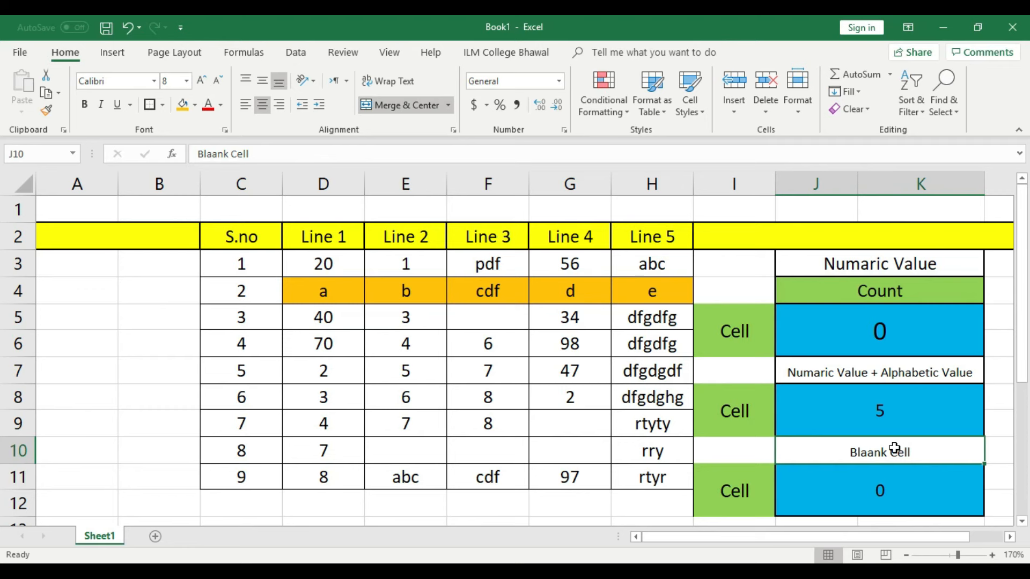
# Step: Look through column H from H3 down to the empty cells below the table, and inspect the COUNT formula in J5
pyautogui.scroll(-16, 630, 395)
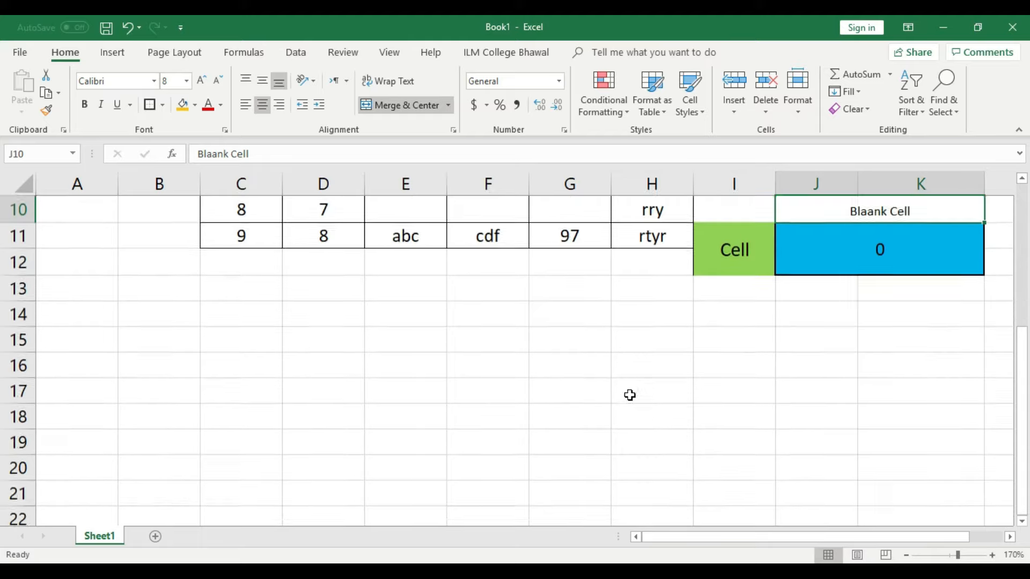
pyautogui.scroll(16, 630, 394)
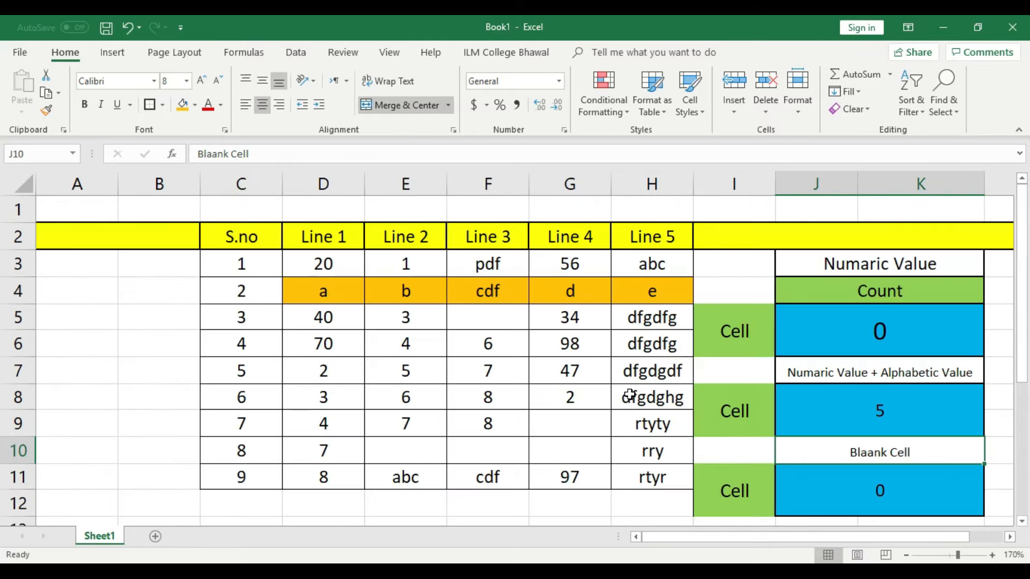
pyautogui.click(667, 270)
pyautogui.click(668, 332)
pyautogui.click(670, 397)
pyautogui.click(674, 455)
pyautogui.click(678, 497)
pyautogui.scroll(-3, 674, 436)
pyautogui.click(674, 435)
pyautogui.click(660, 395)
pyautogui.click(660, 370)
pyautogui.click(660, 407)
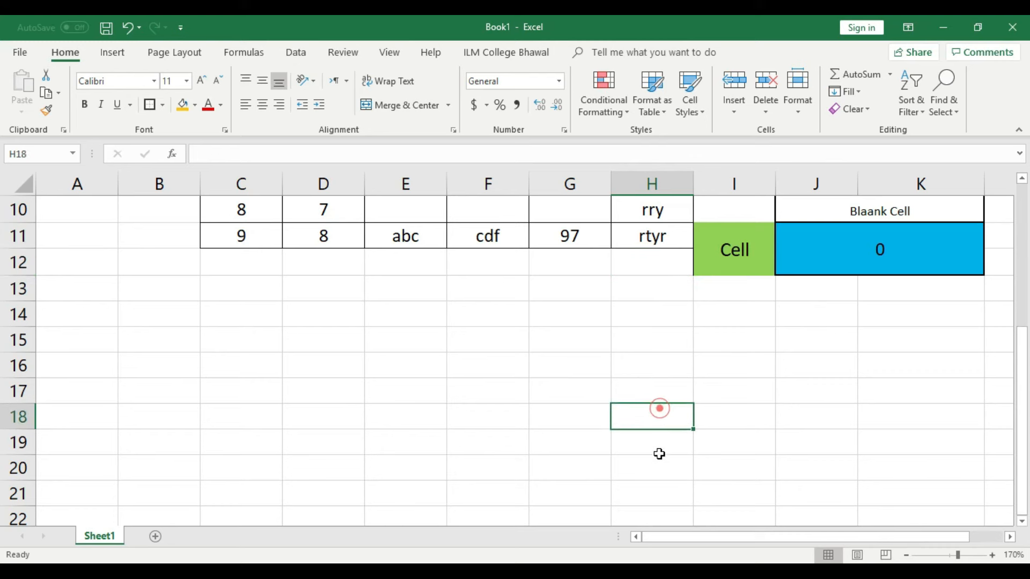
pyautogui.click(661, 467)
pyautogui.click(662, 485)
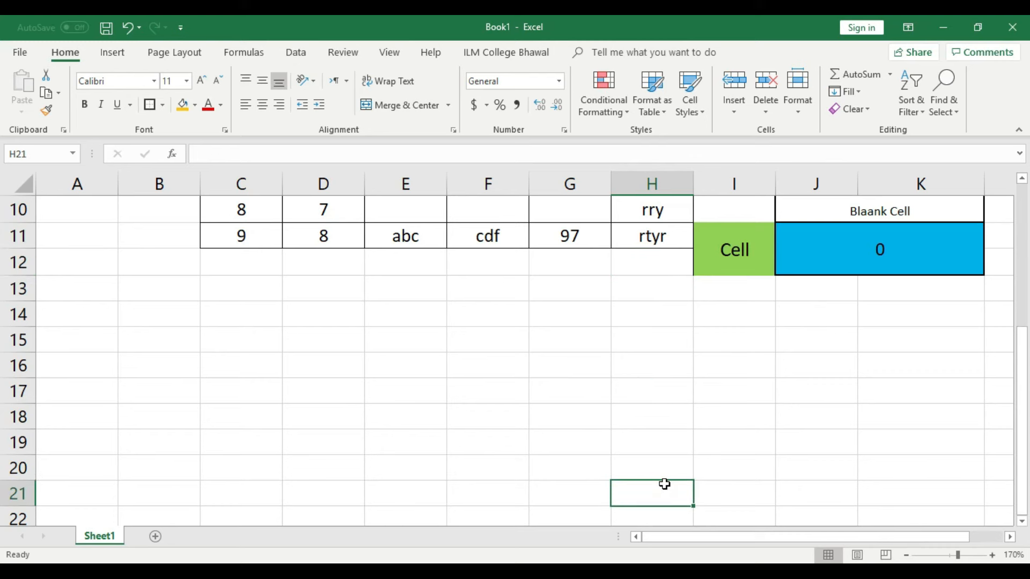
pyautogui.scroll(3, 665, 484)
pyautogui.click(659, 261)
pyautogui.click(667, 420)
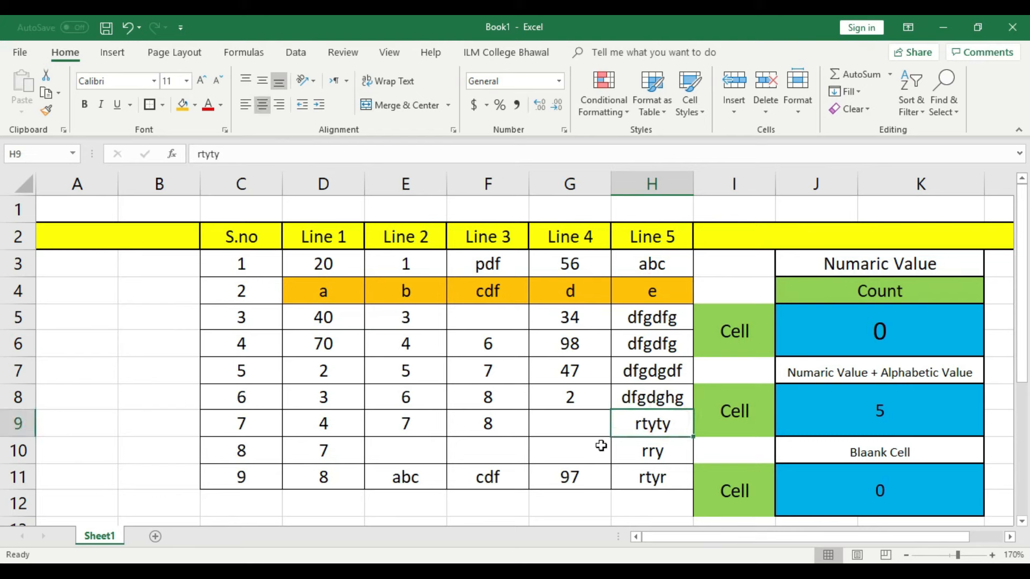
pyautogui.click(915, 338)
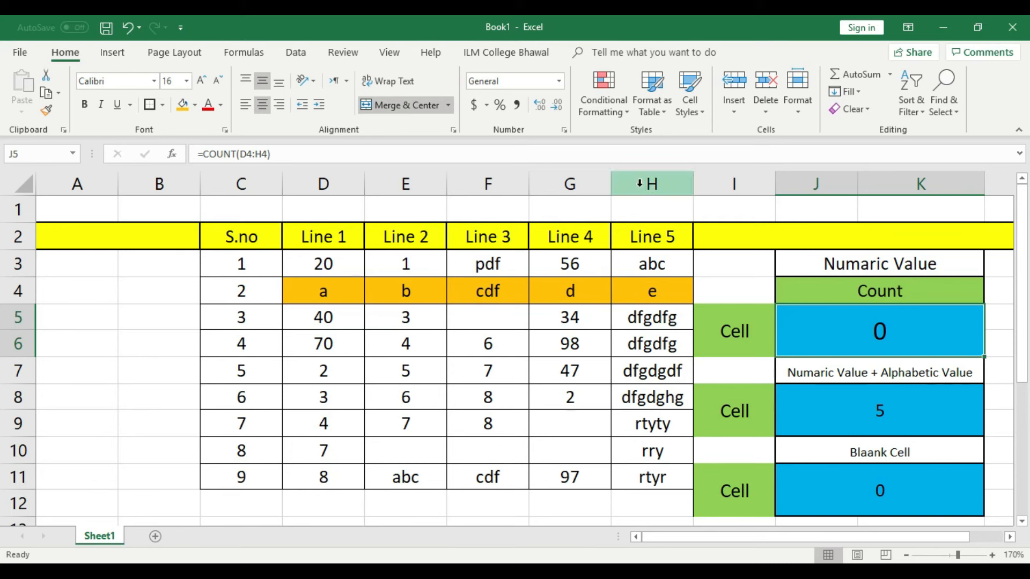
# Step: Compare column H with the COUNT, COUNTA and COUNTBLANK formulas in J5, J8 and J11, and minimize the workbook window
pyautogui.click(655, 180)
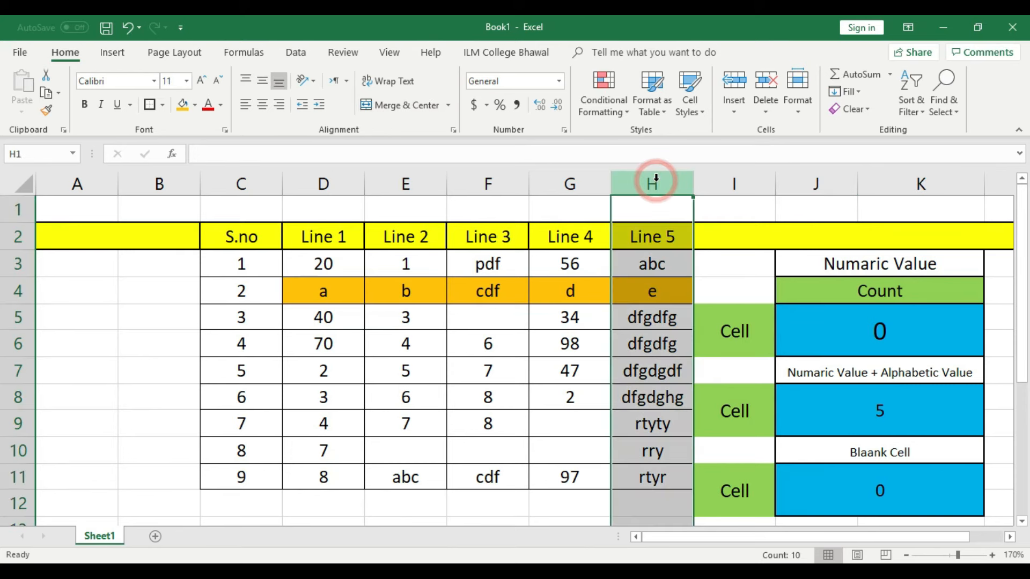
pyautogui.click(863, 328)
pyautogui.click(875, 401)
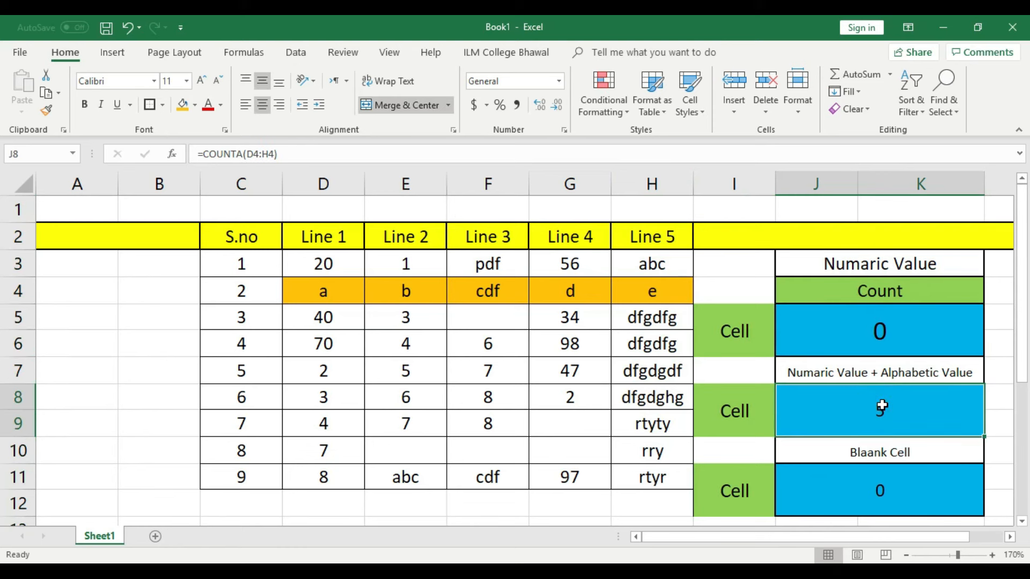
pyautogui.click(650, 180)
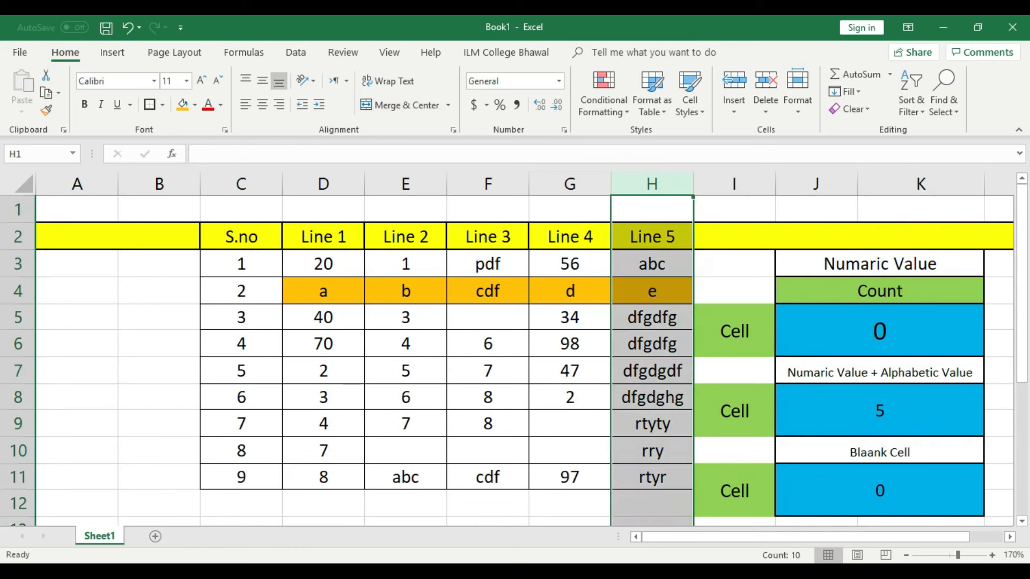
pyautogui.click(900, 503)
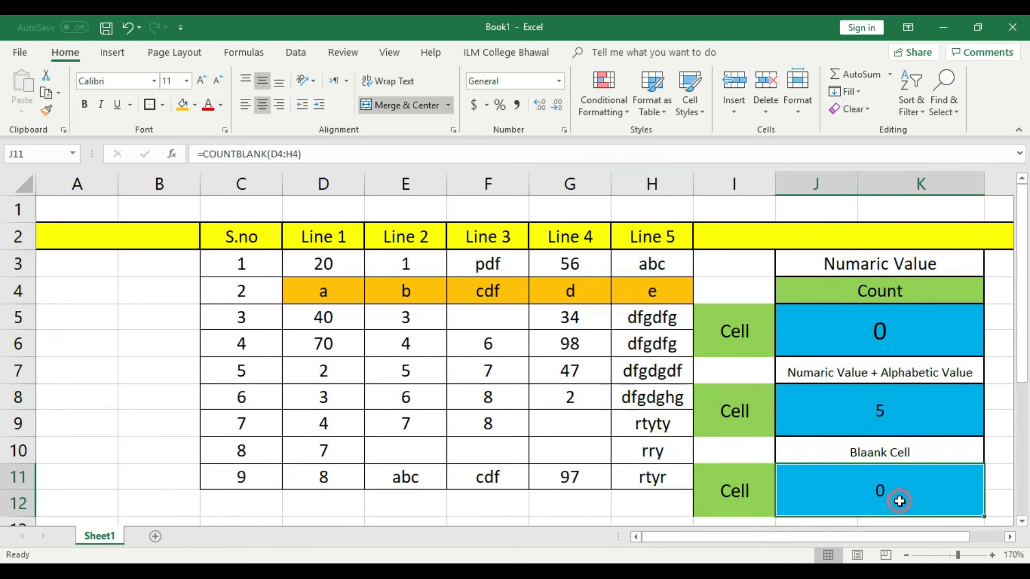
pyautogui.click(640, 182)
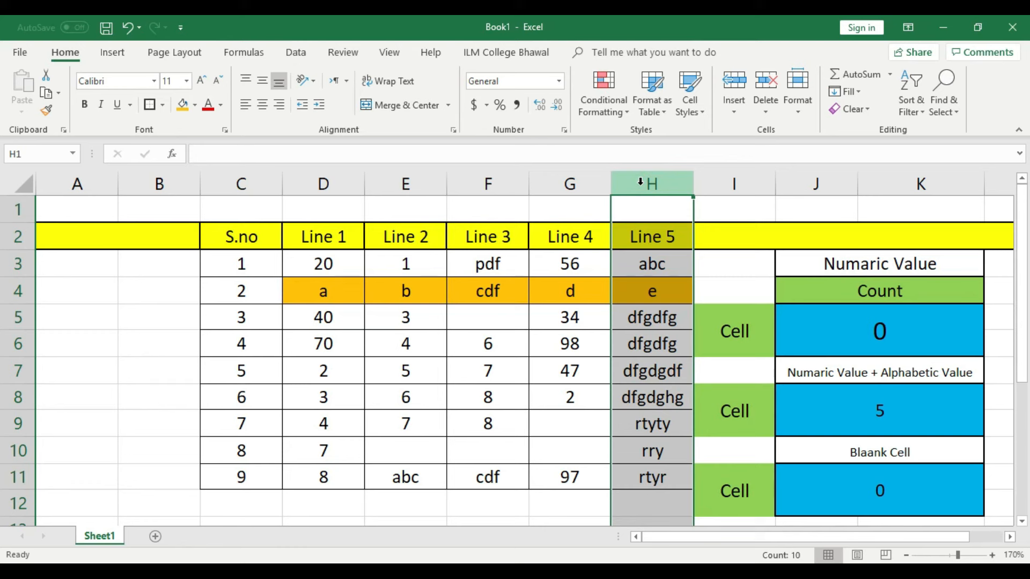
pyautogui.click(940, 25)
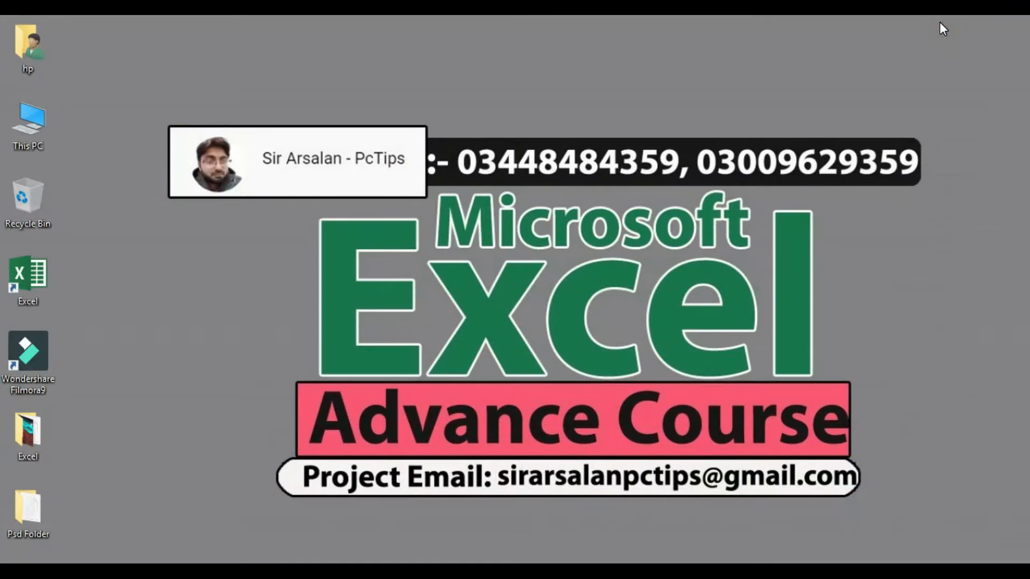